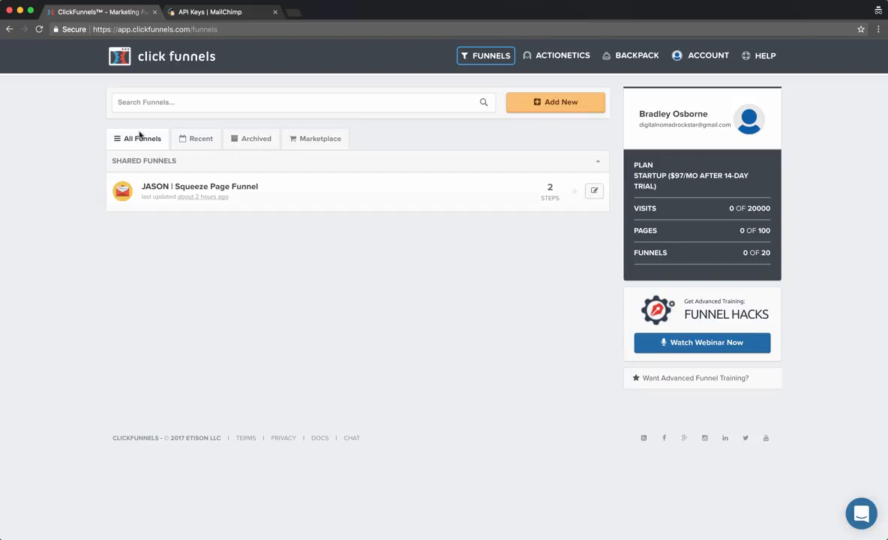
Refresh the Funnels dashboard, add a new funnel, and browse the Step 1 of 2 funnel types.
click(149, 51)
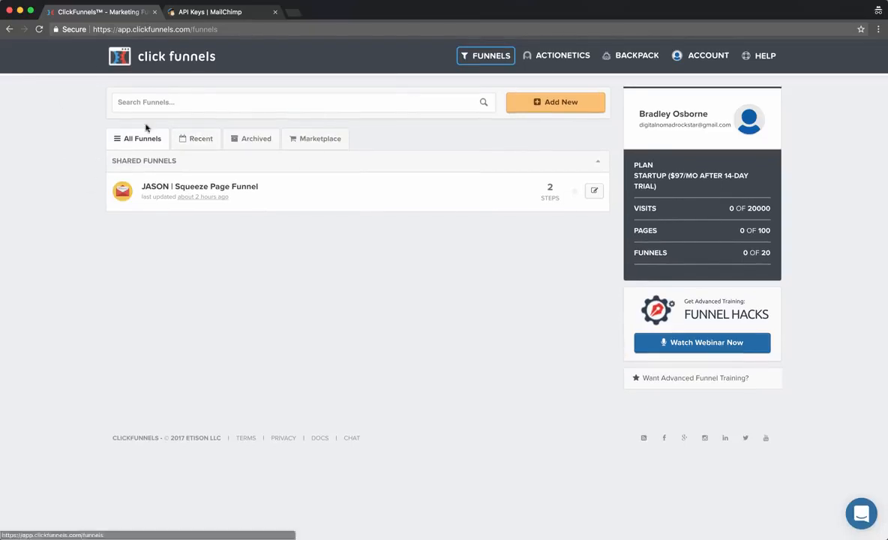
click(559, 103)
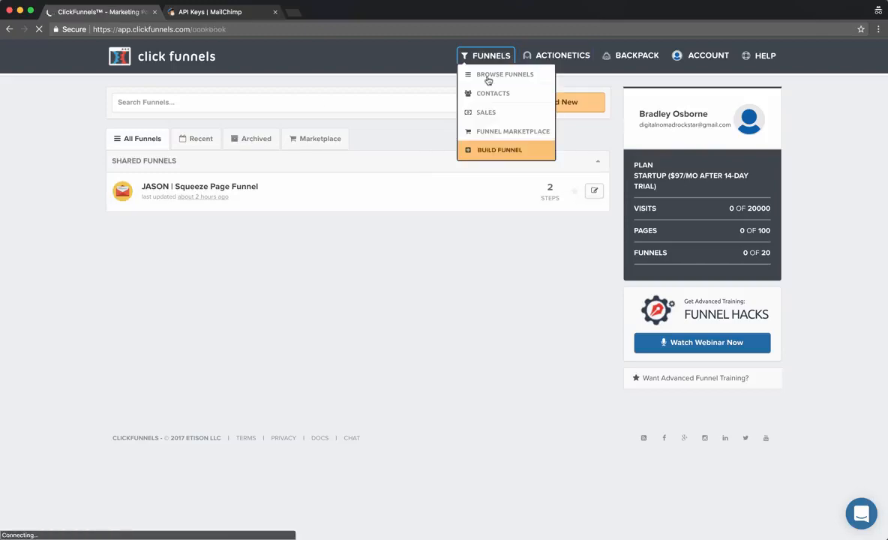
scroll(18, 246, down, 3)
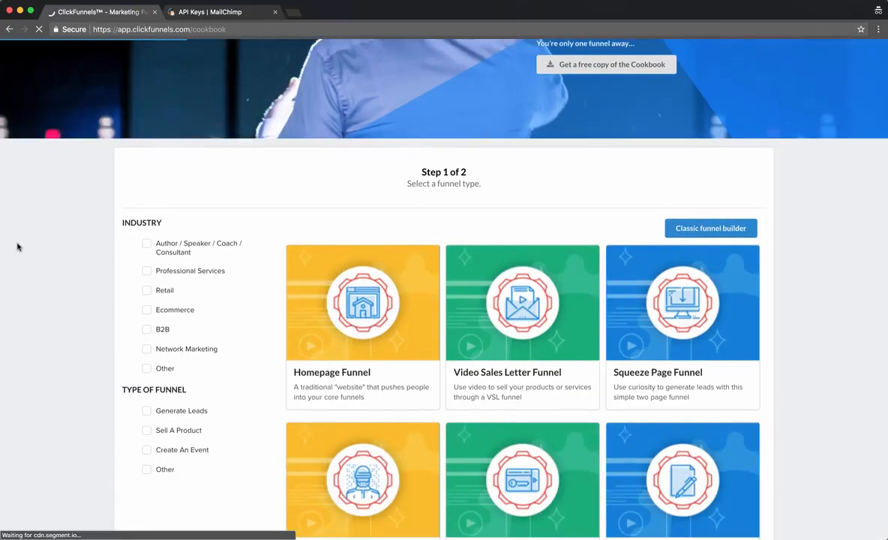
scroll(442, 263, down, 3)
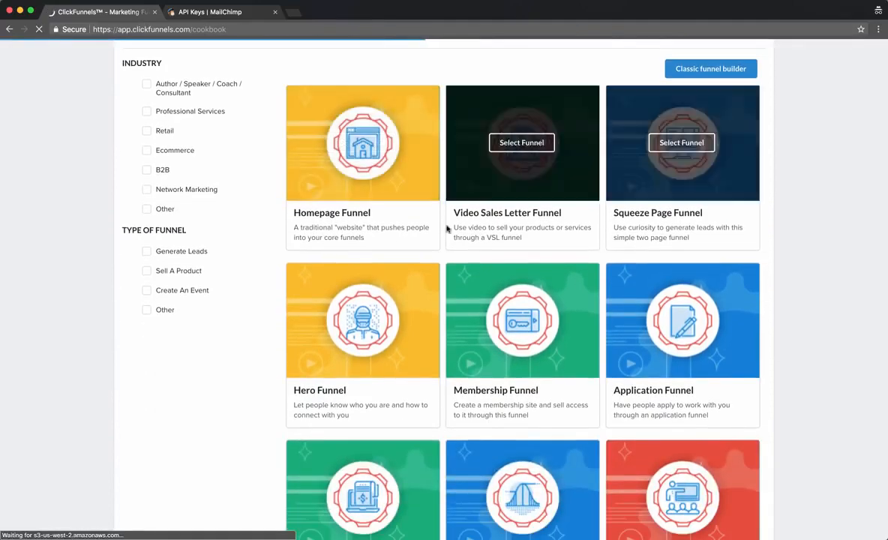
scroll(630, 244, down, 4)
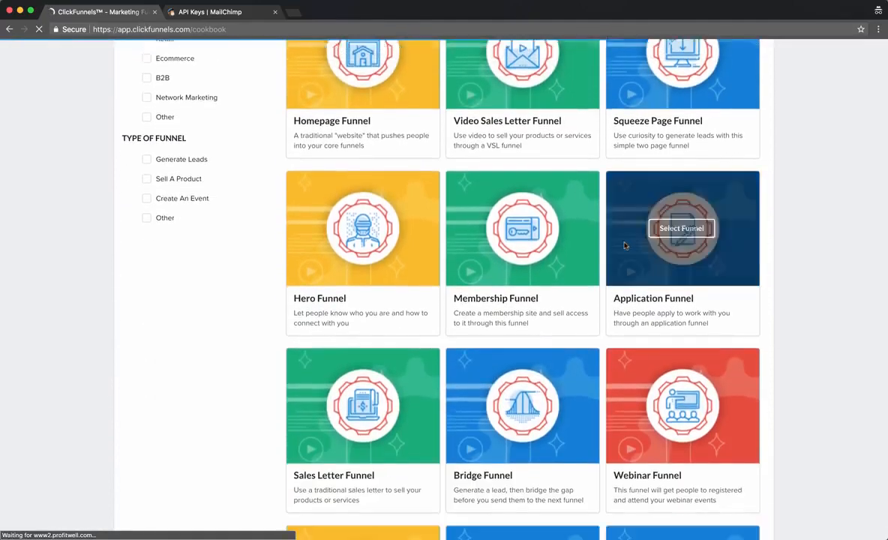
scroll(593, 240, down, 4)
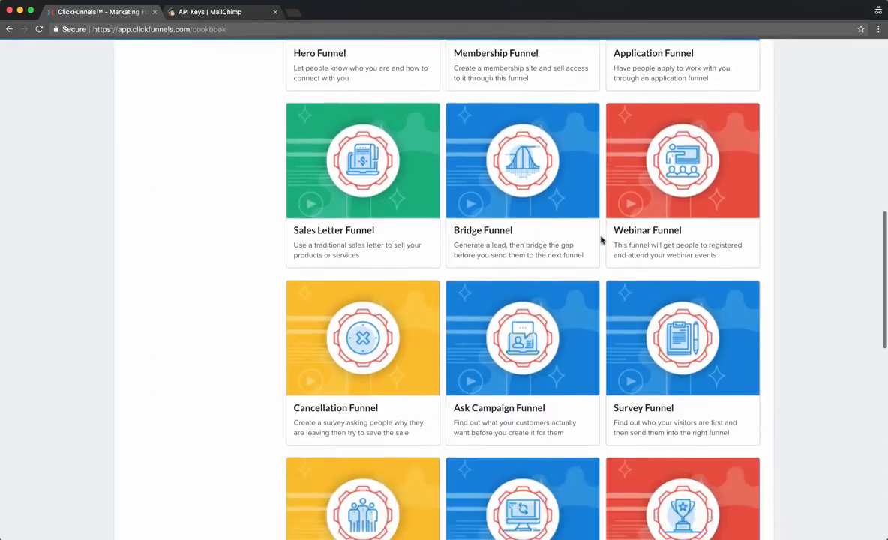
scroll(600, 240, down, 7)
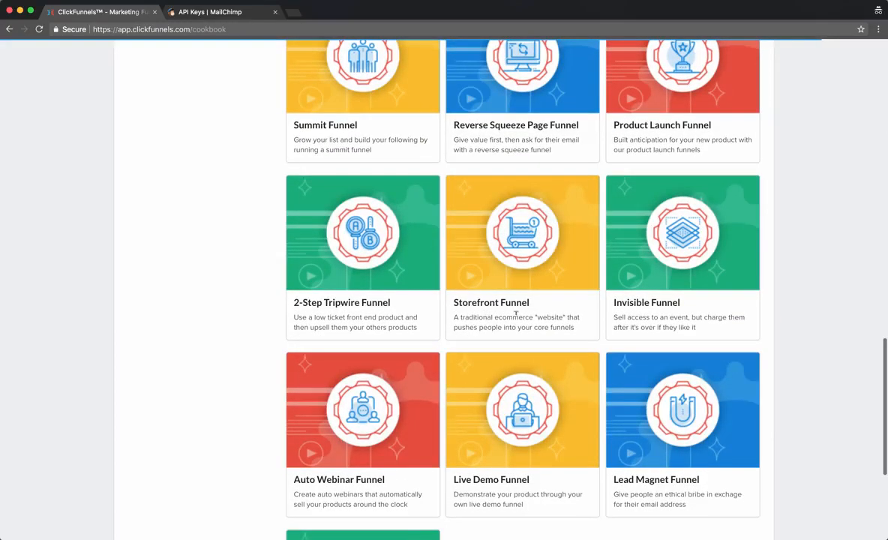
scroll(273, 295, down, 5)
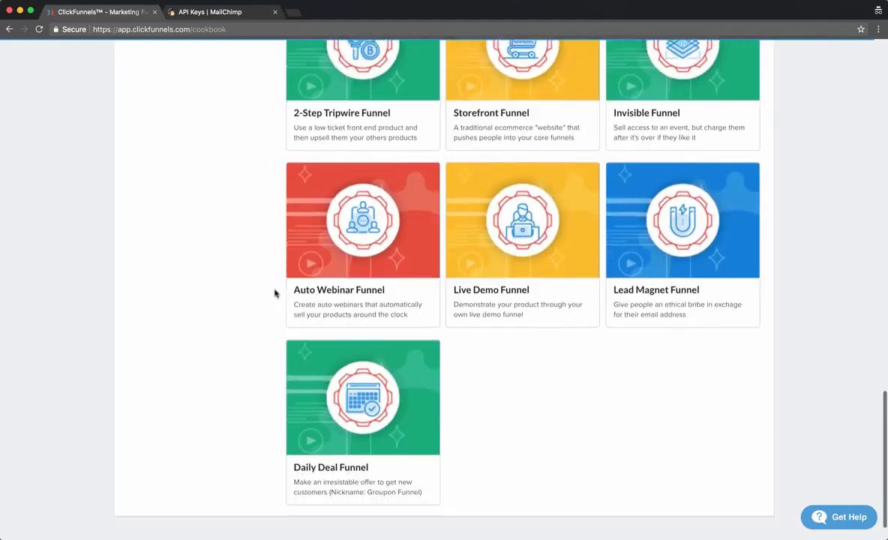
scroll(274, 294, up, 20)
scroll(275, 294, up, 3)
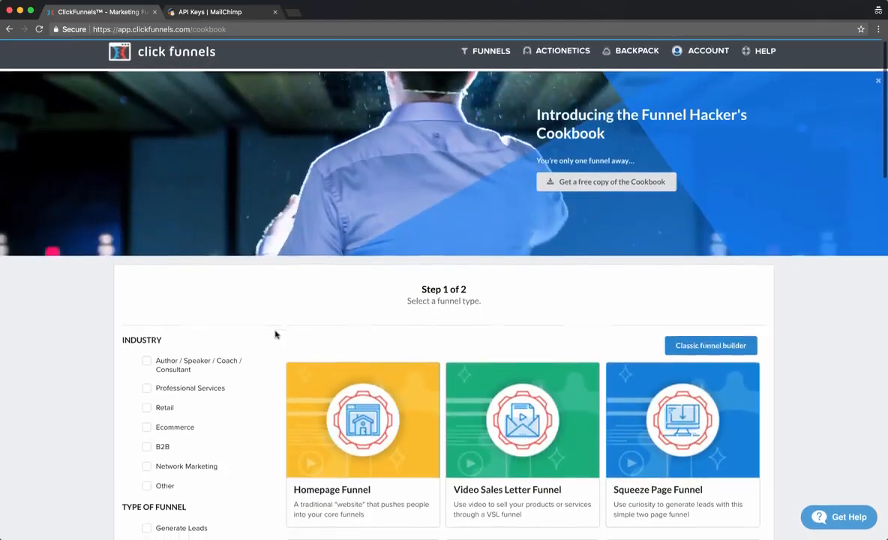
scroll(275, 333, down, 2)
scroll(255, 315, down, 2)
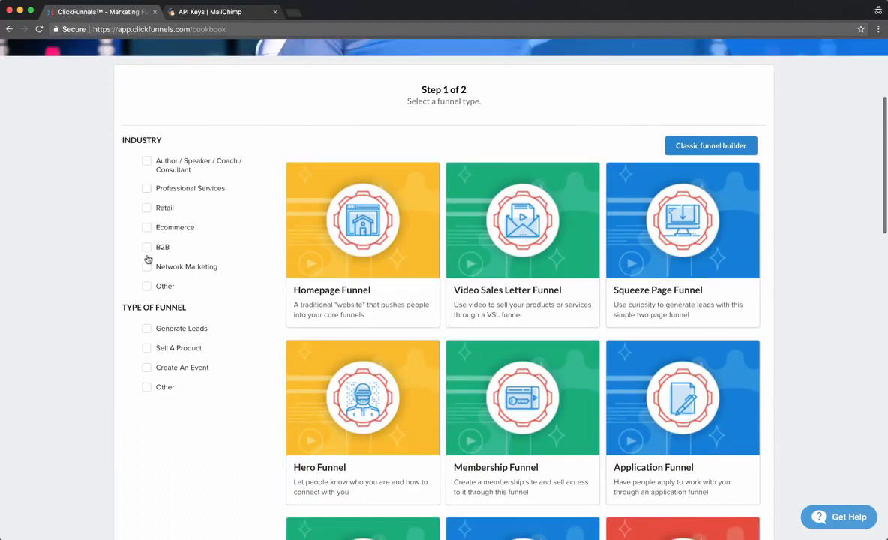
scroll(147, 288, down, 3)
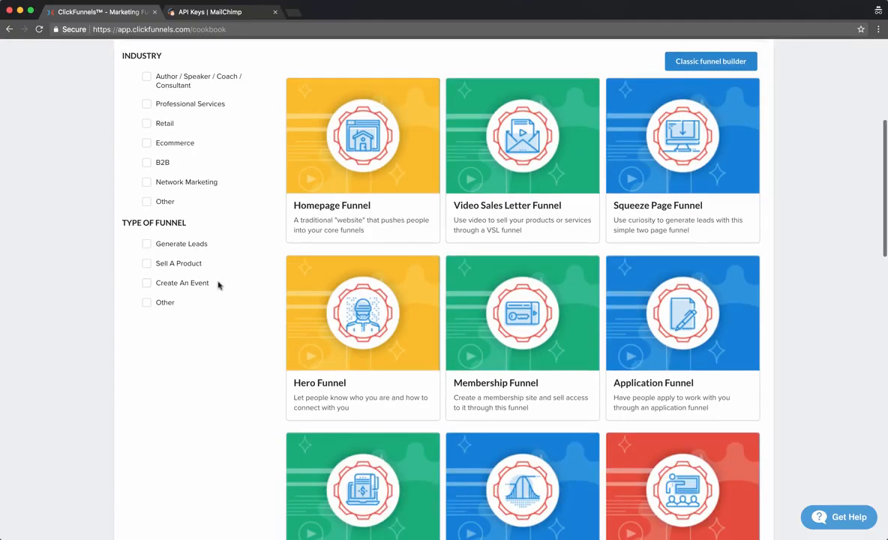
Filter the funnel types by Generate Leads and I Want Their Contact Info.
click(157, 245)
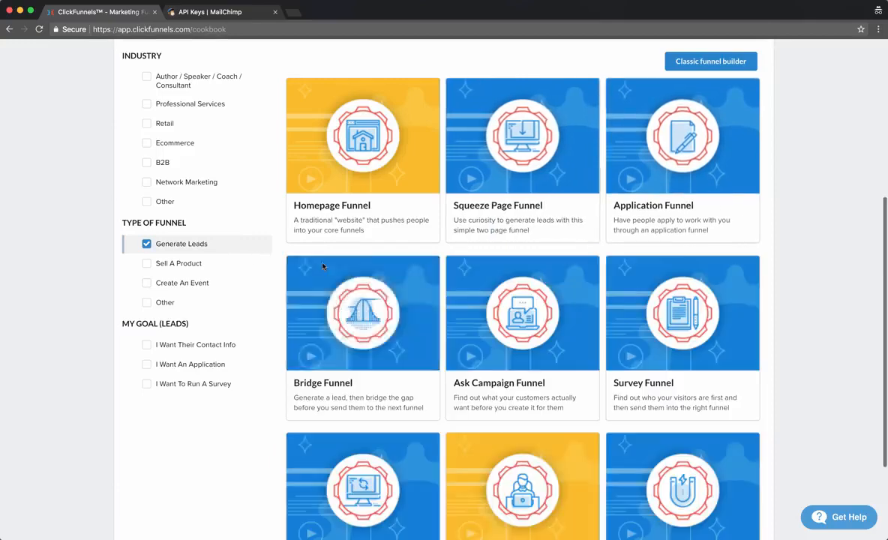
scroll(242, 309, down, 2)
scroll(248, 304, down, 2)
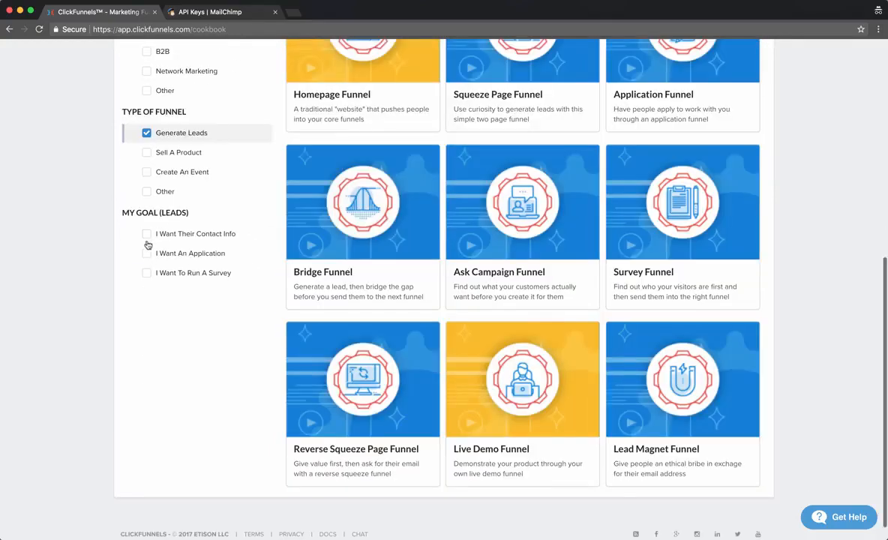
click(147, 235)
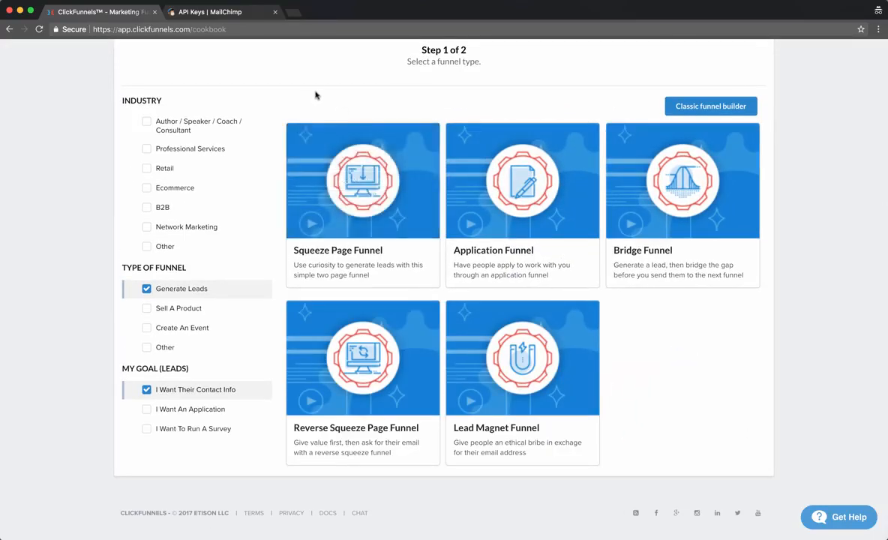
Select the Squeeze Page Funnel from the filtered funnel types.
mouse_move(363, 159)
scroll(276, 105, up, 2)
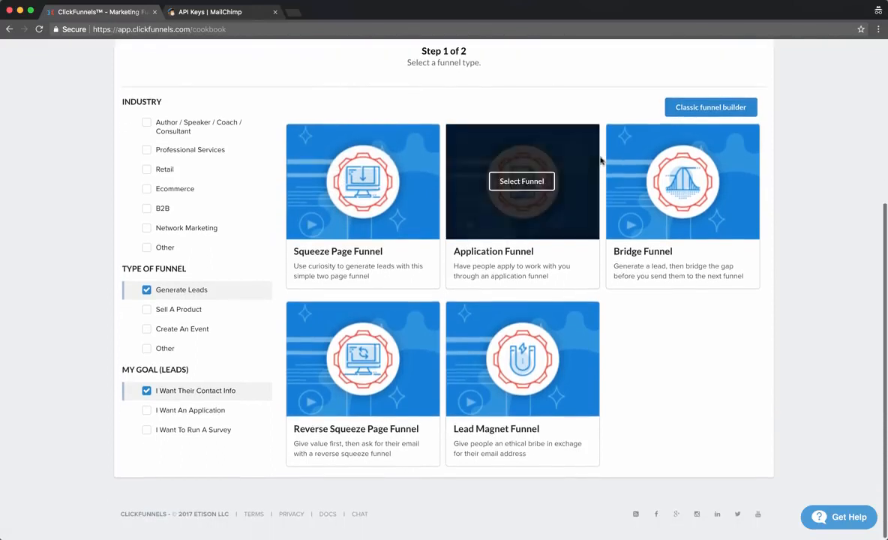
mouse_move(337, 384)
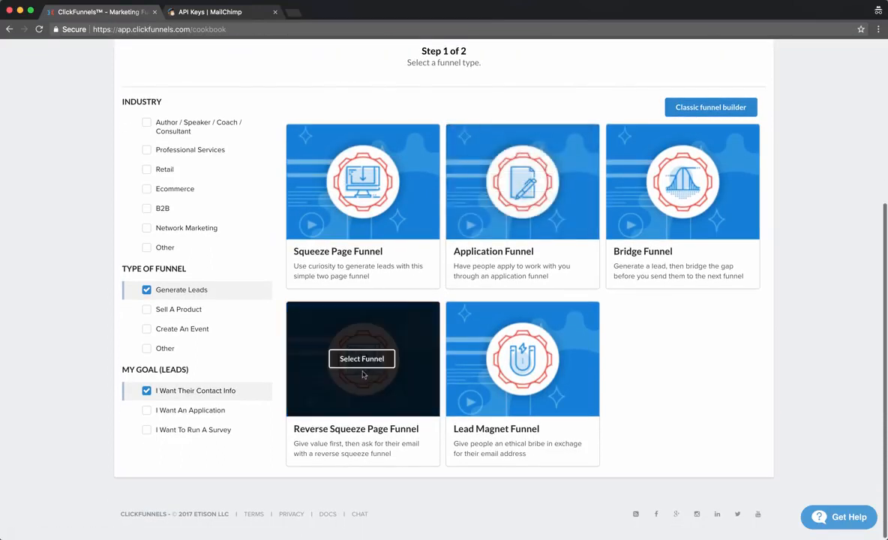
mouse_move(525, 364)
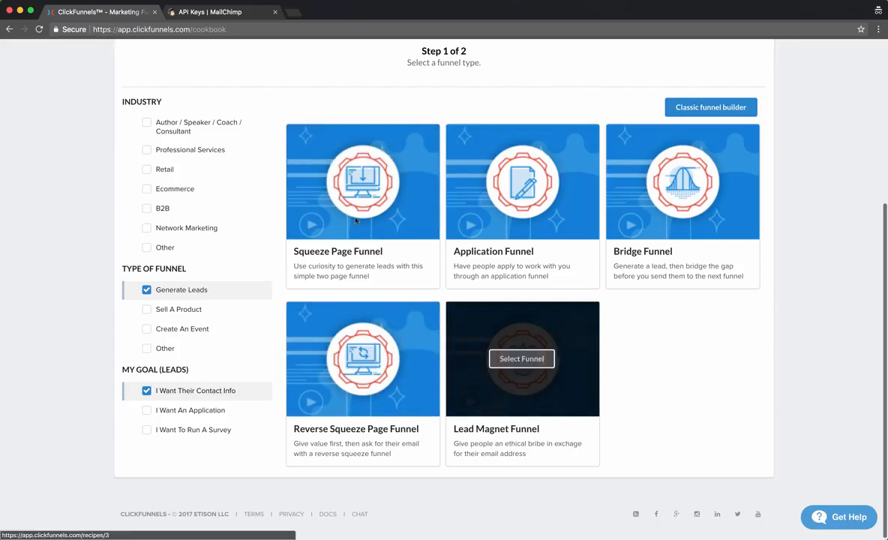
click(365, 183)
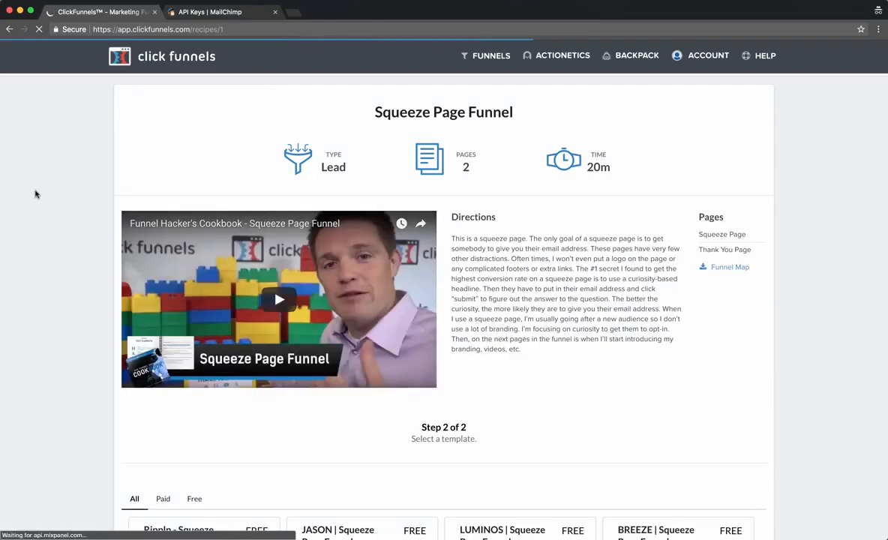
Browse the Squeeze Page Funnel templates and show only the Free ones.
scroll(53, 242, down, 3)
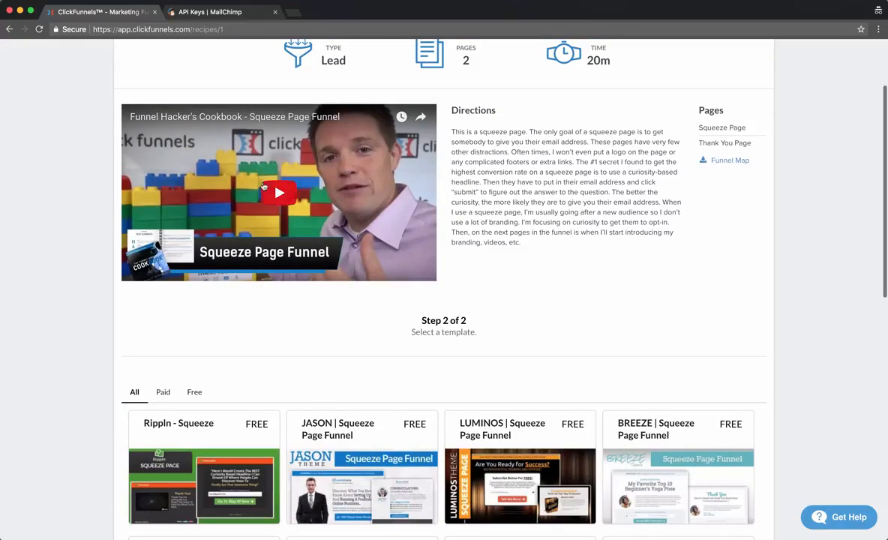
scroll(231, 180, down, 1)
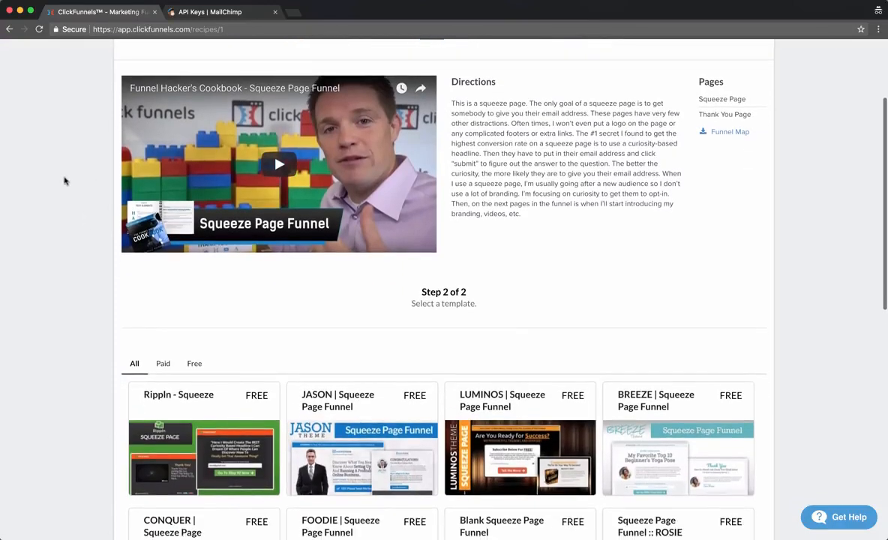
scroll(63, 177, down, 1)
scroll(50, 168, down, 1)
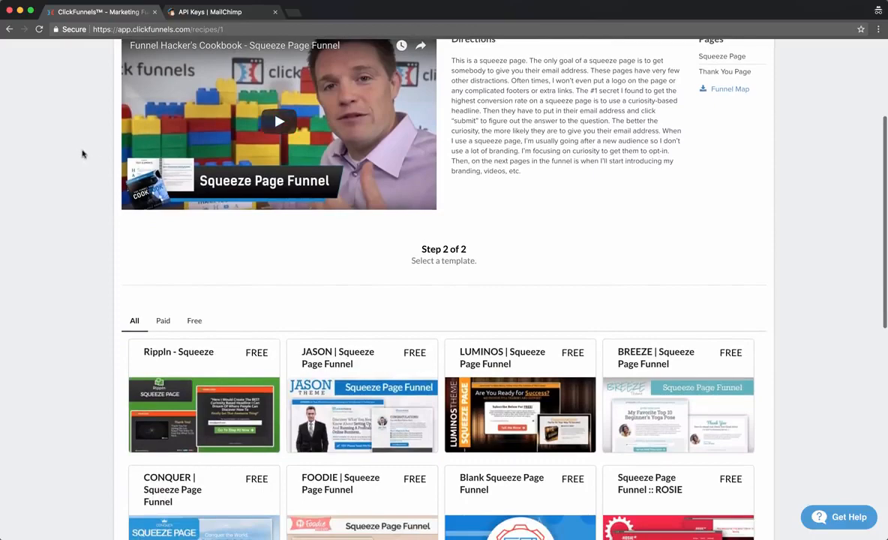
scroll(84, 152, down, 2)
scroll(113, 92, up, 5)
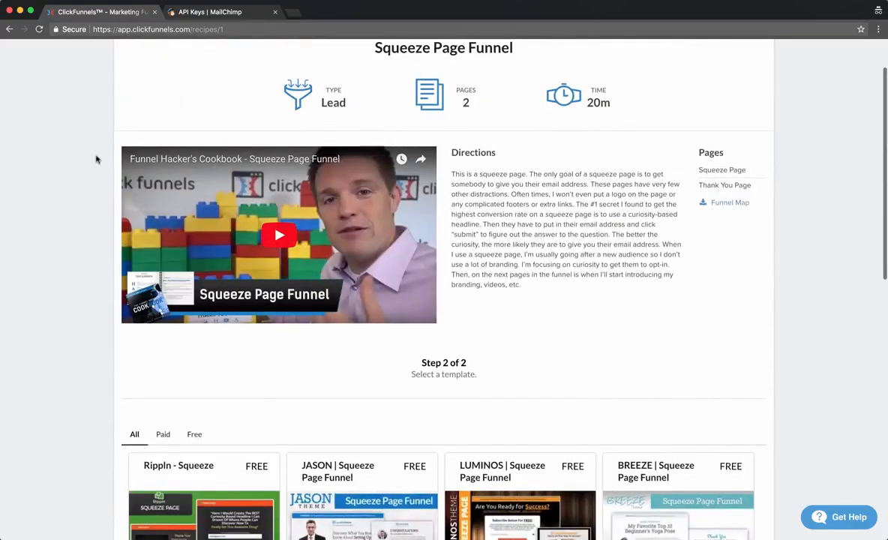
scroll(96, 159, down, 6)
scroll(59, 163, down, 4)
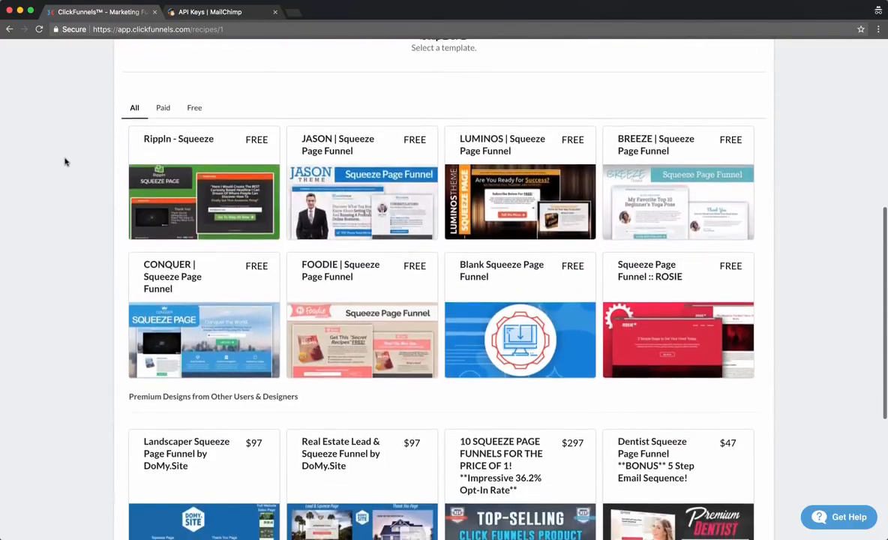
scroll(267, 154, up, 2)
scroll(267, 154, up, 3)
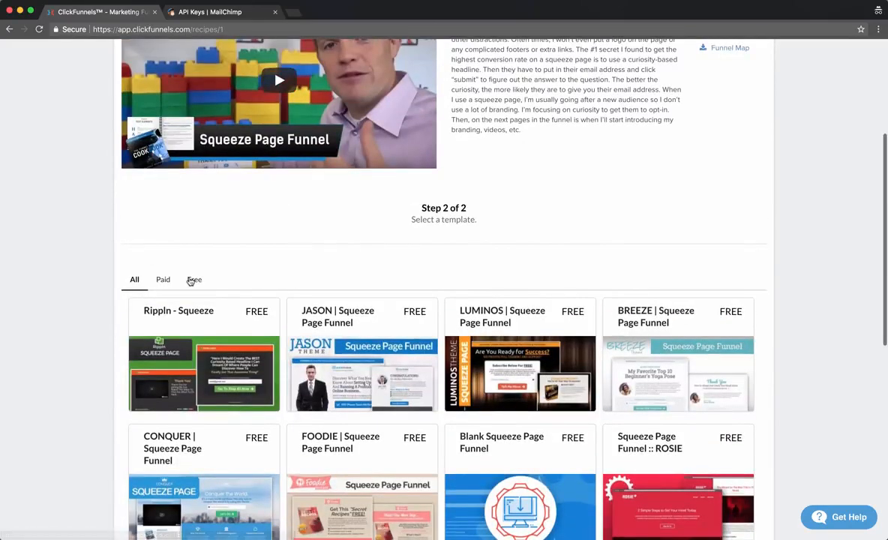
click(193, 281)
Open the JASON | Squeeze Page Funnel template.
scroll(86, 263, up, 6)
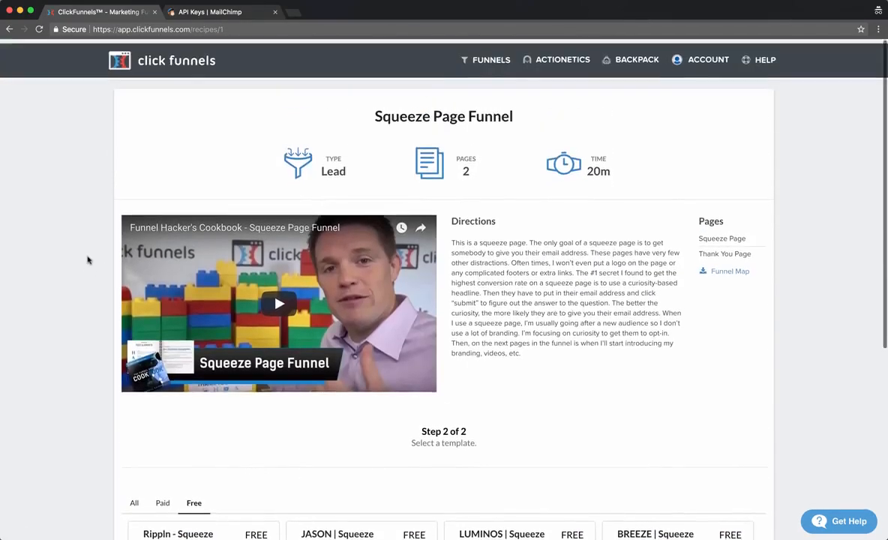
scroll(81, 217, down, 8)
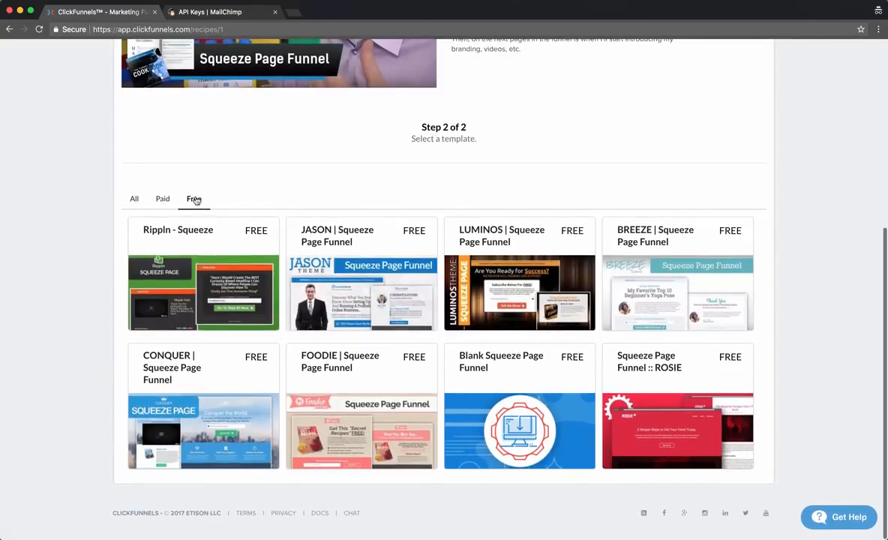
click(321, 261)
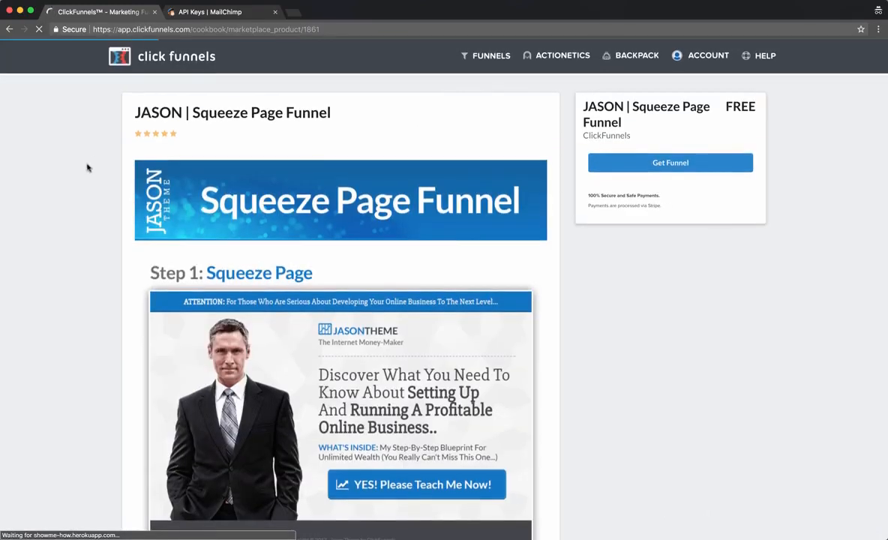
Review the JASON | Squeeze Page Funnel marketplace page and get the free funnel.
scroll(70, 189, down, 1)
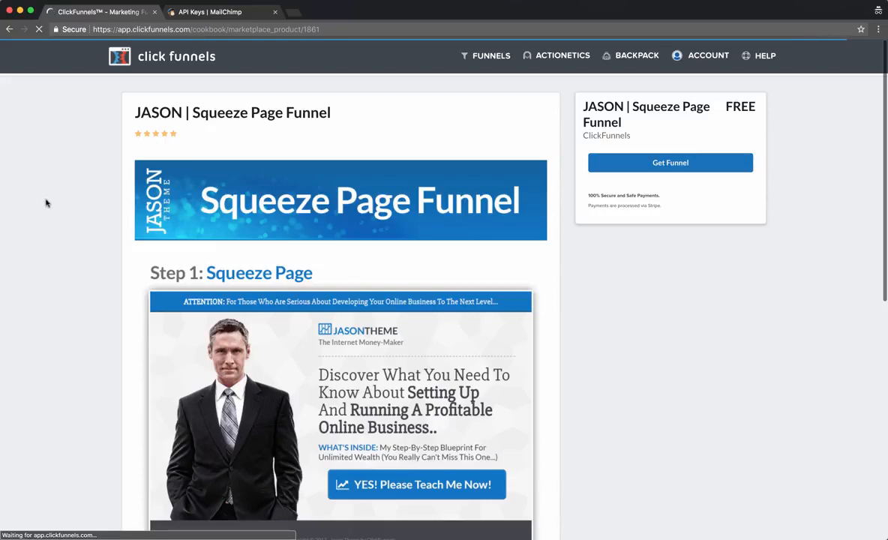
scroll(30, 201, down, 5)
scroll(30, 202, down, 3)
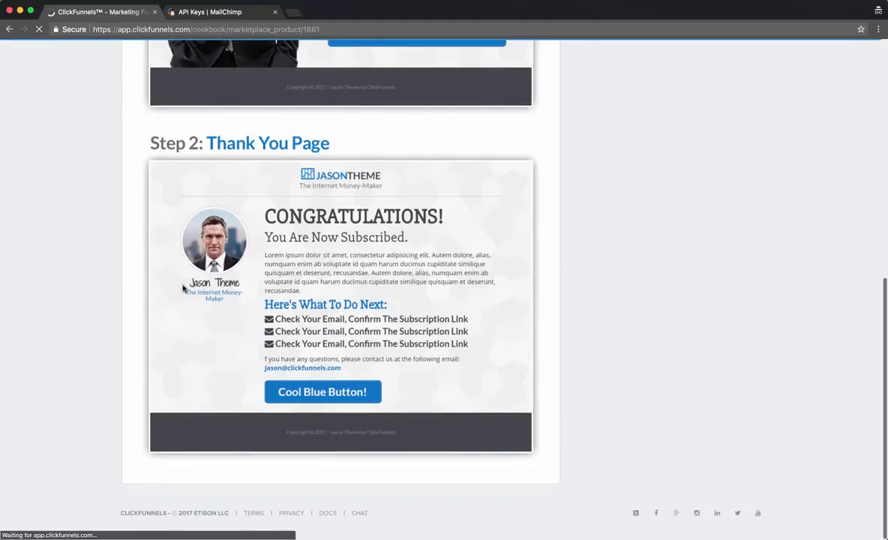
scroll(103, 182, up, 12)
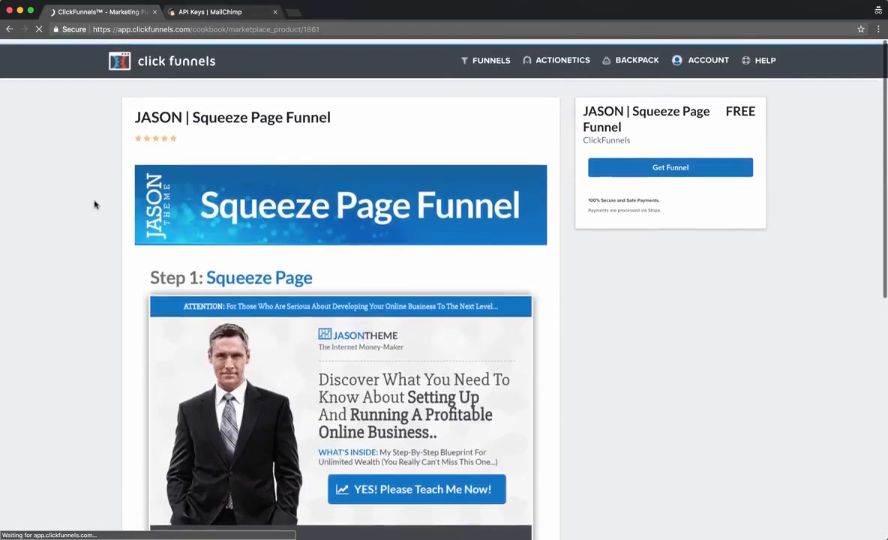
scroll(94, 205, down, 10)
scroll(95, 205, up, 10)
scroll(71, 213, down, 1)
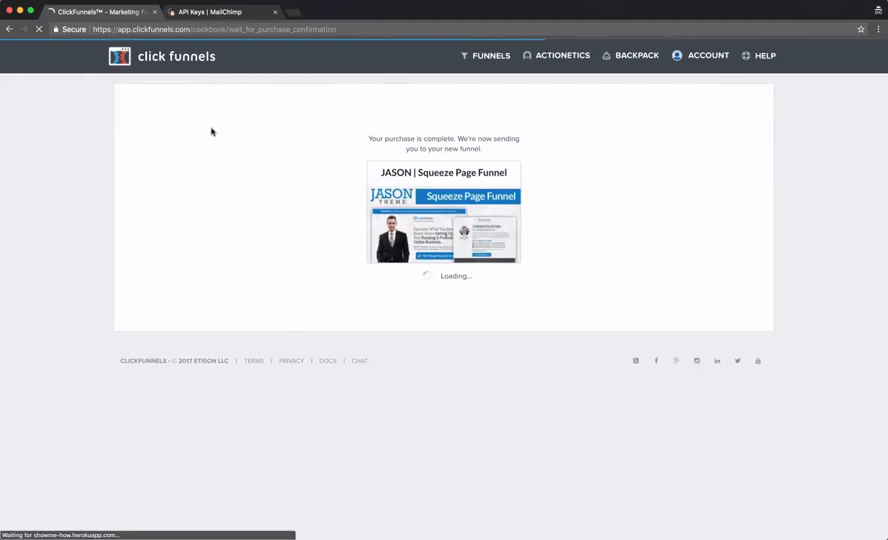
Open the funnel's Squeeze Page step in the editor, showing the JASON THEME opt-in design.
click(412, 2)
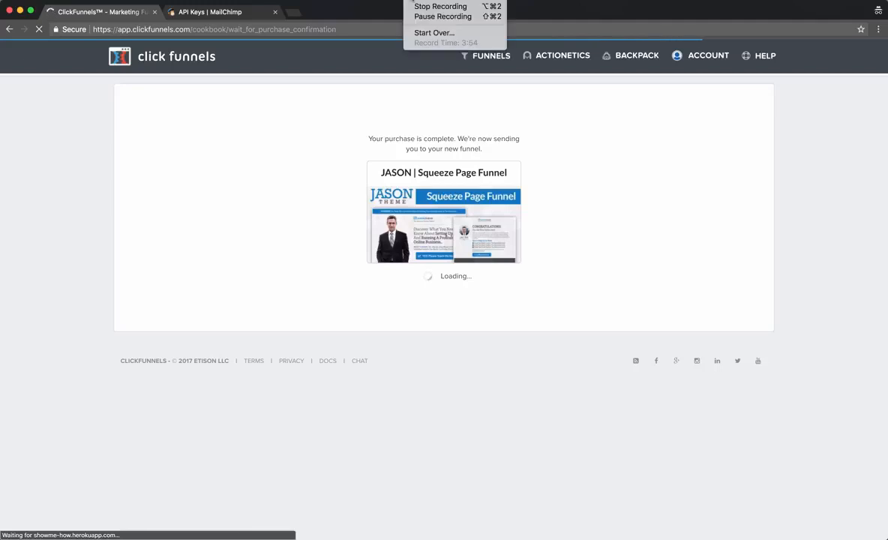
click(417, 34)
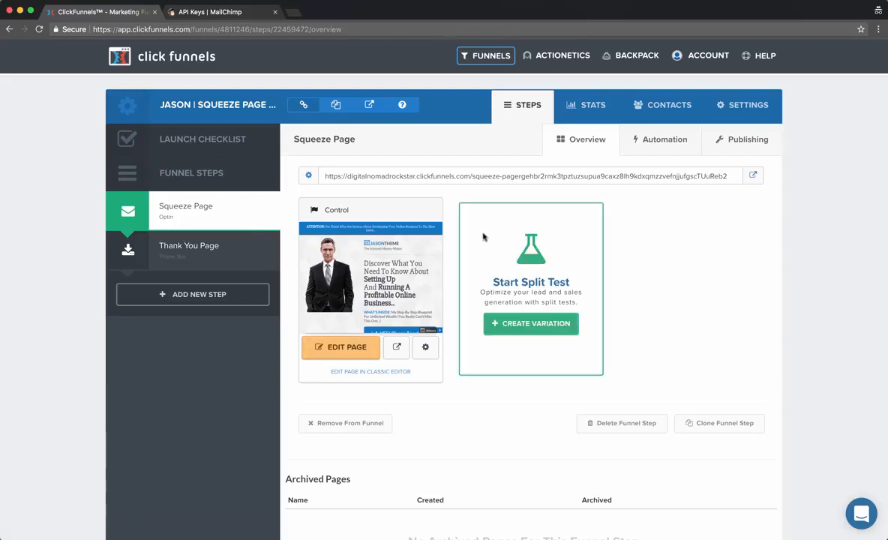
click(353, 346)
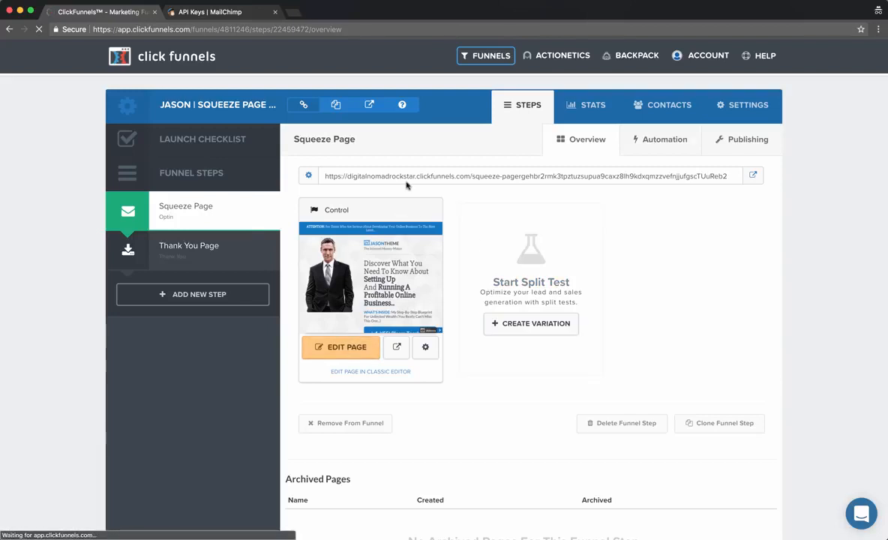
click(414, 1)
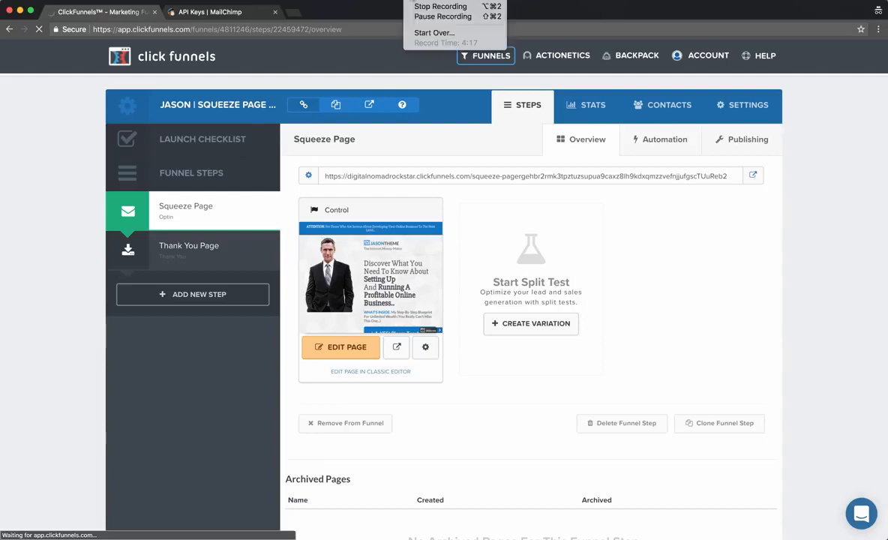
click(416, 17)
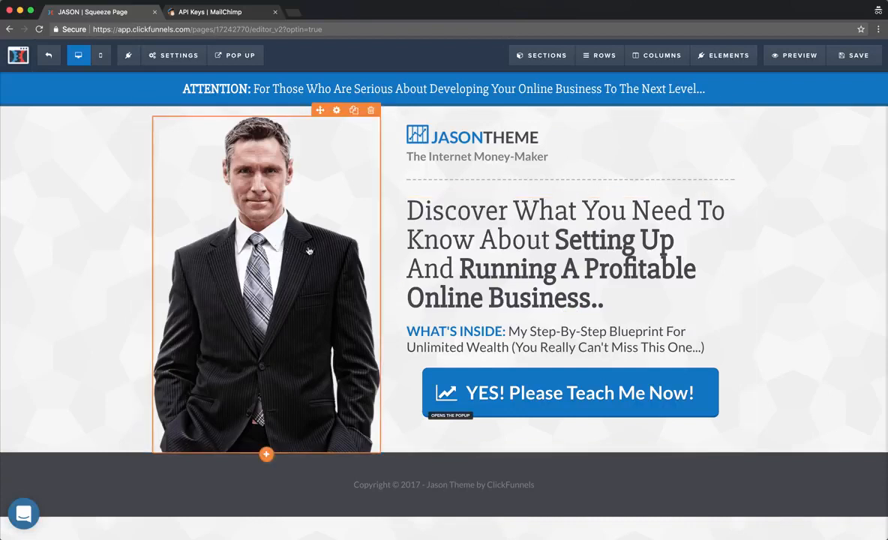
drag(456, 215, 291, 162)
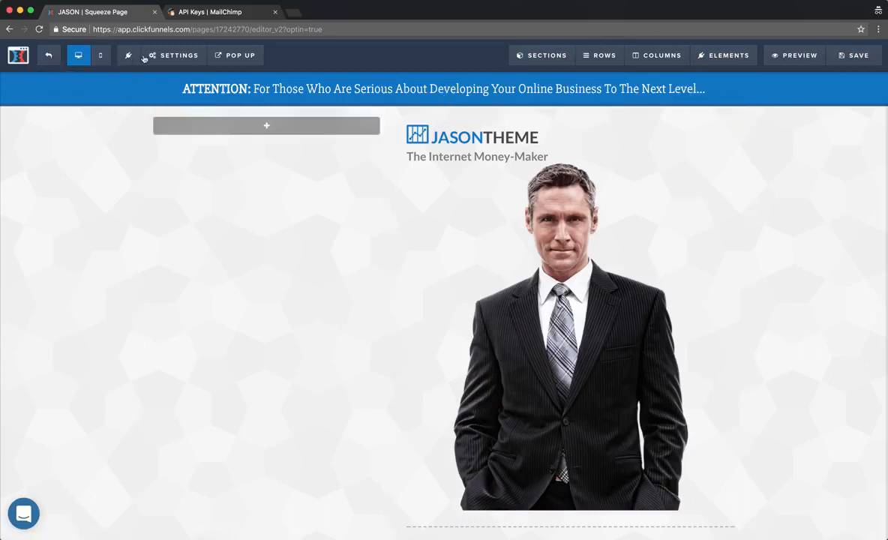
mouse_move(177, 60)
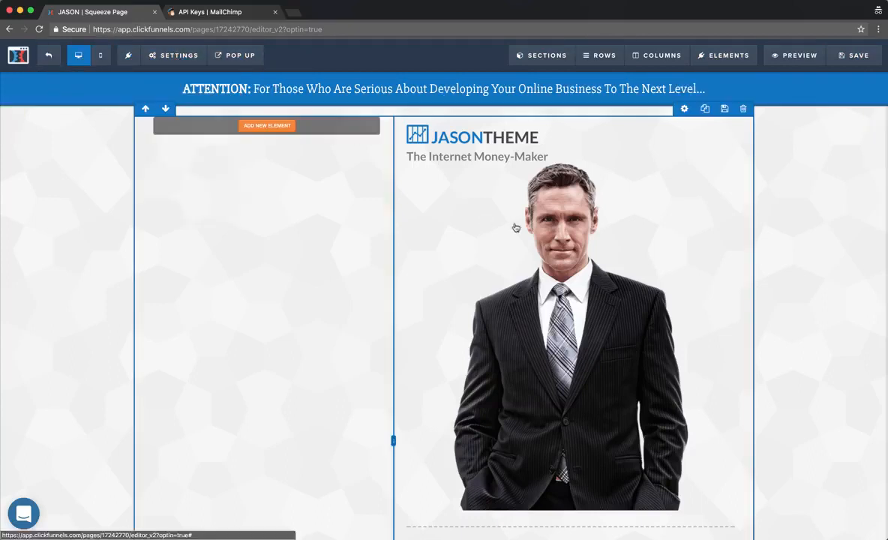
drag(426, 280, 267, 124)
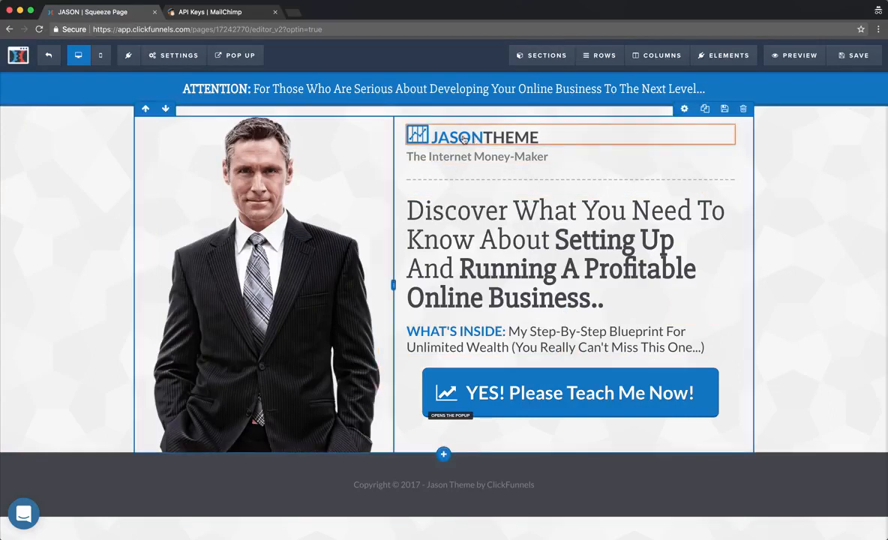
click(516, 250)
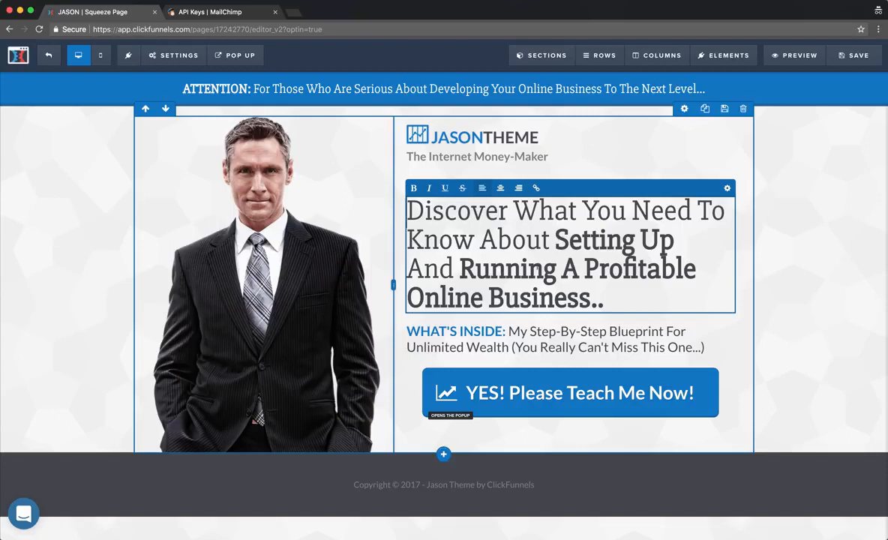
Change 'Online Business' in the headline to 'Adwords Account'.
drag(408, 298, 580, 297)
click(459, 268)
drag(592, 300, 411, 297)
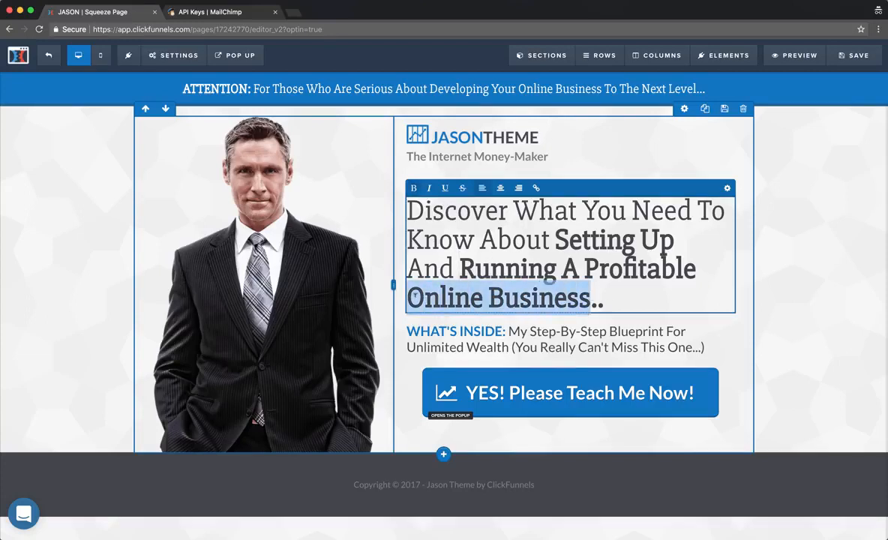
text(Adwords )
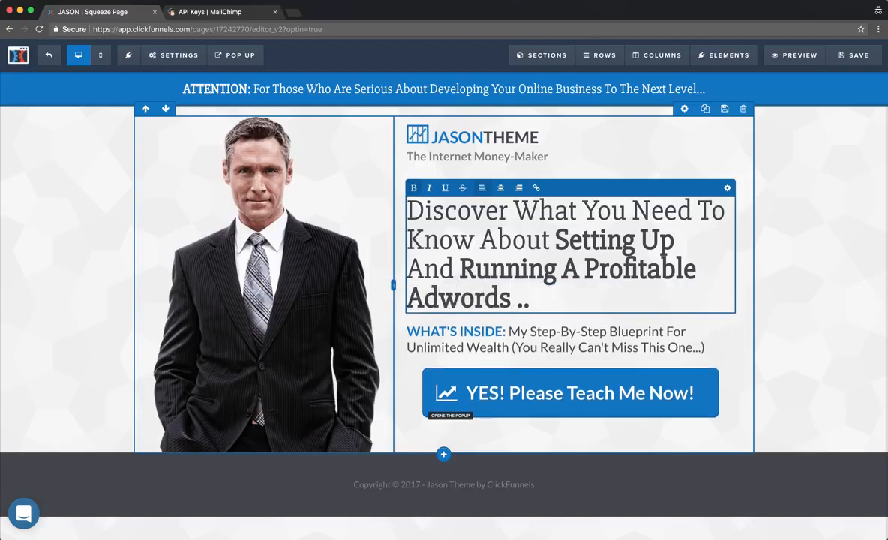
text(Account)
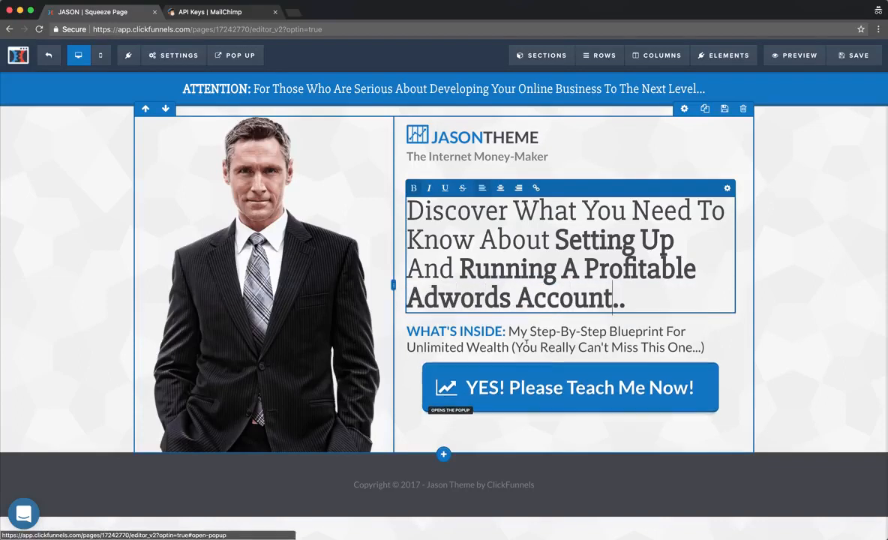
click(509, 347)
Rewrite the WHAT'S INSIDE line as 'Profitability On Adwords (Even If You're A Total Beginner)'.
click(510, 347)
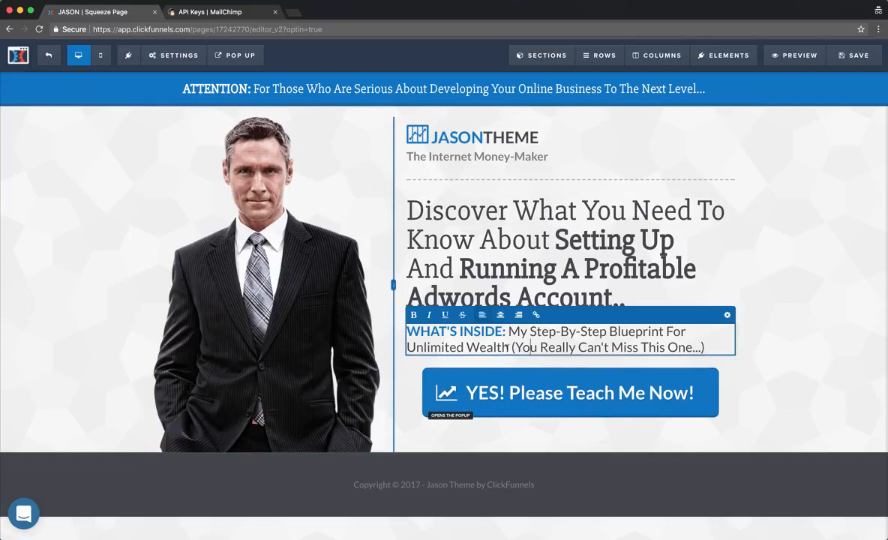
drag(510, 348, 410, 347)
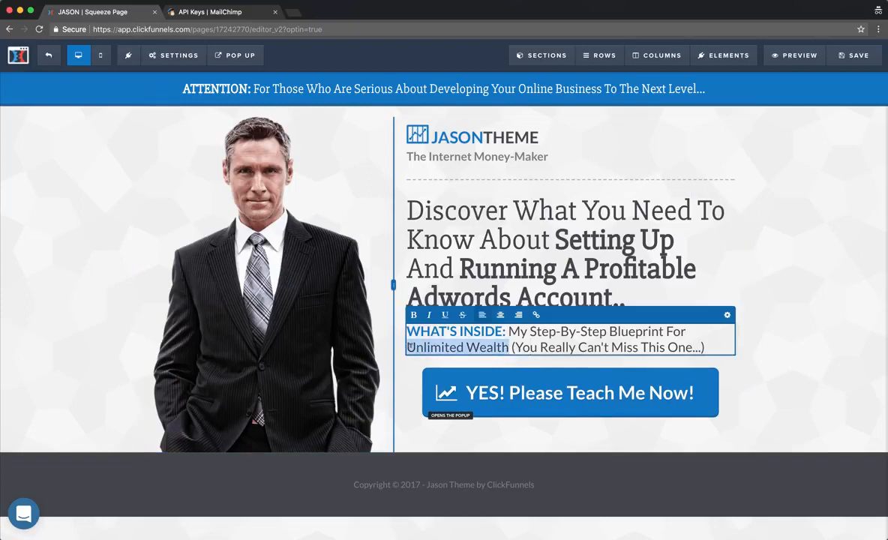
text(Profitab)
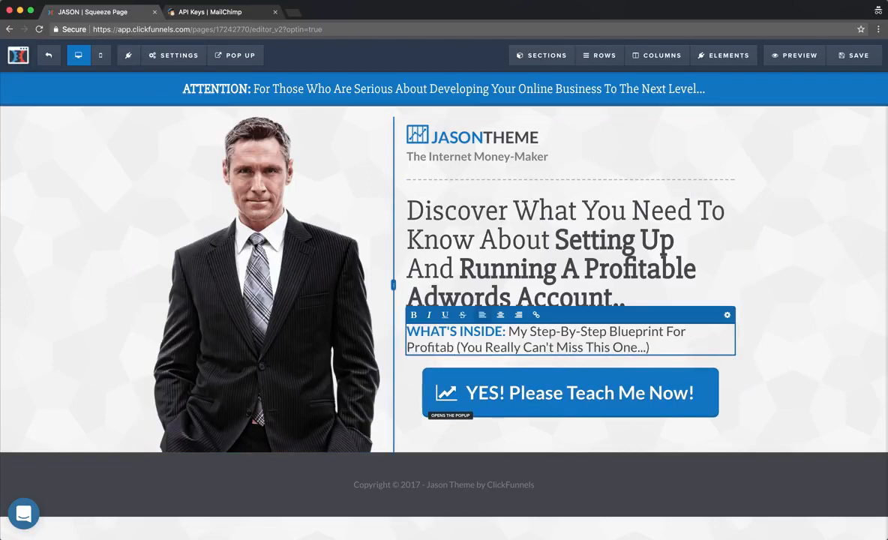
text(ility On)
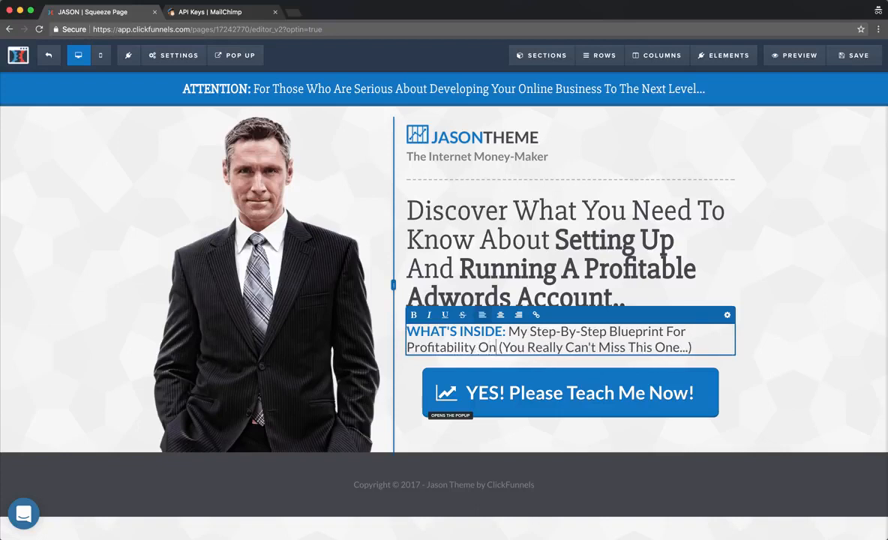
text( Adwords)
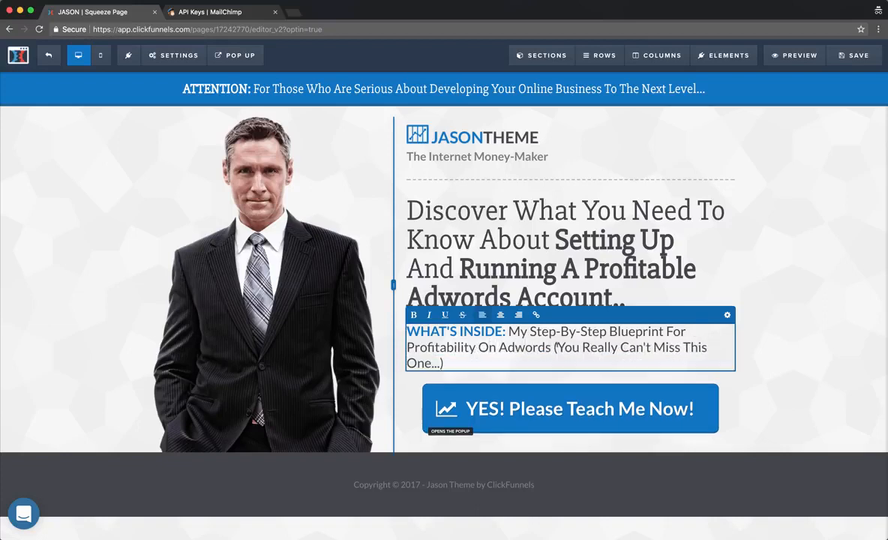
drag(558, 347, 439, 363)
text(Even If You're A )
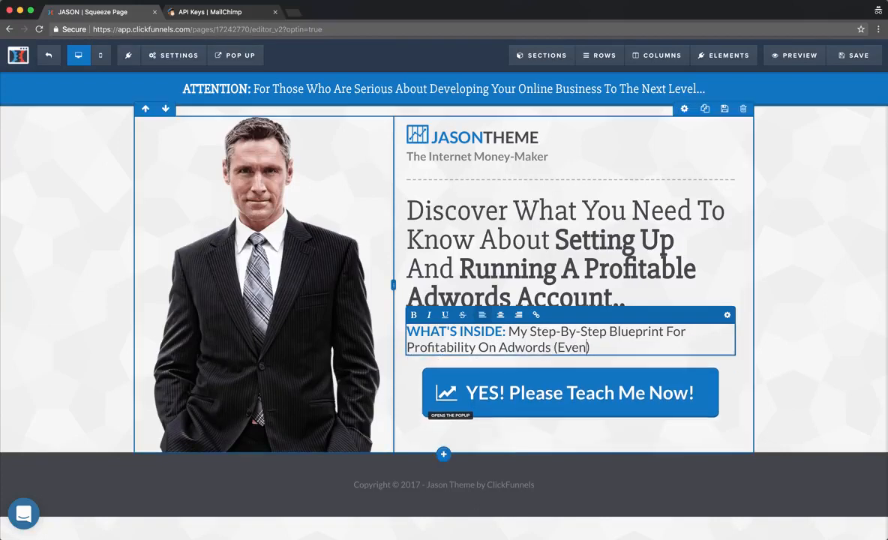
text(Total)
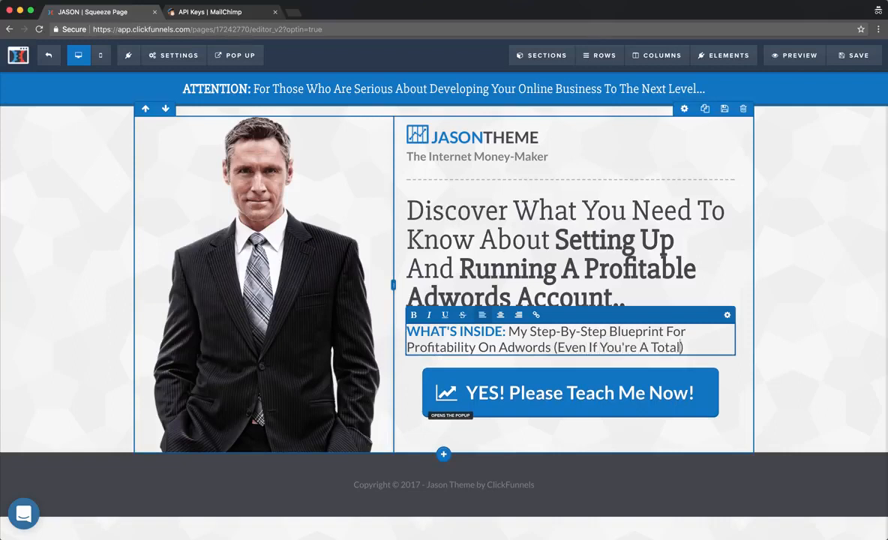
text( Beginner)
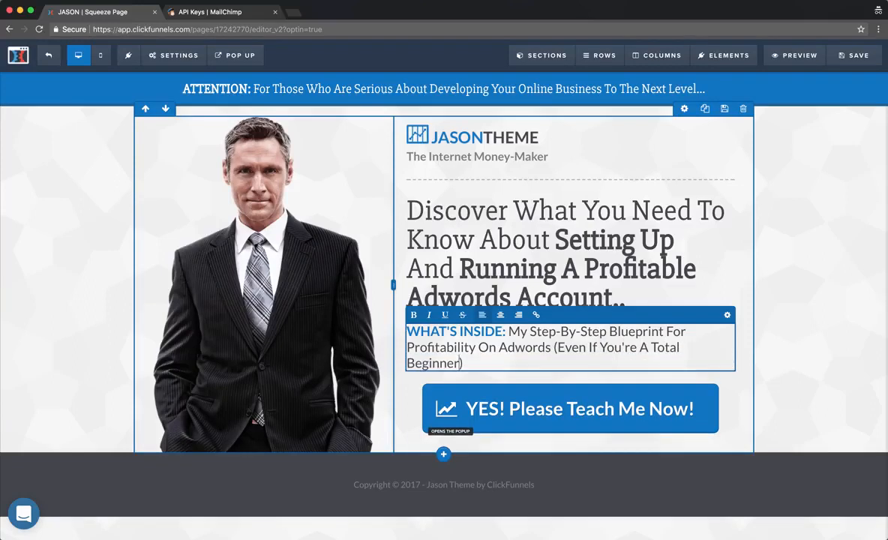
click(814, 295)
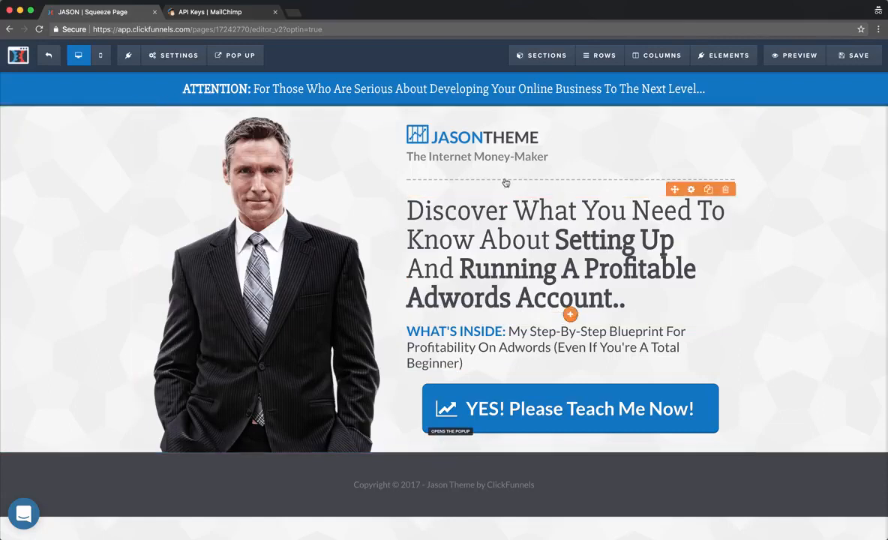
Replace 'Internet Money-Maker' in the logo subtitle with 'Nomad'.
click(483, 162)
drag(548, 157, 429, 156)
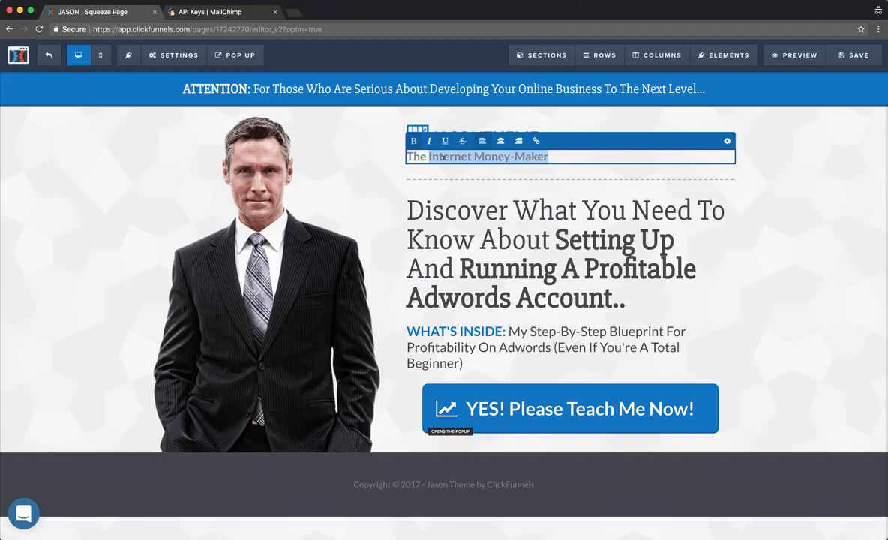
text(Nomad Brad)
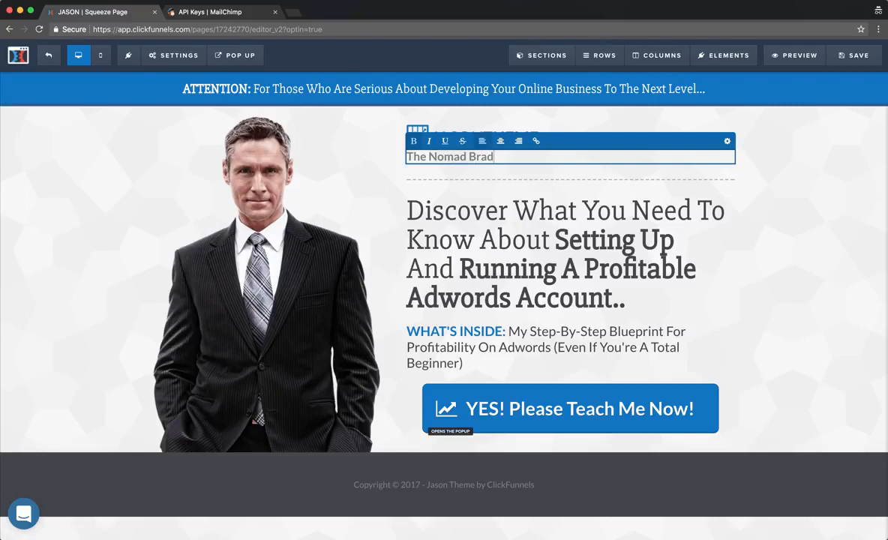
click(804, 161)
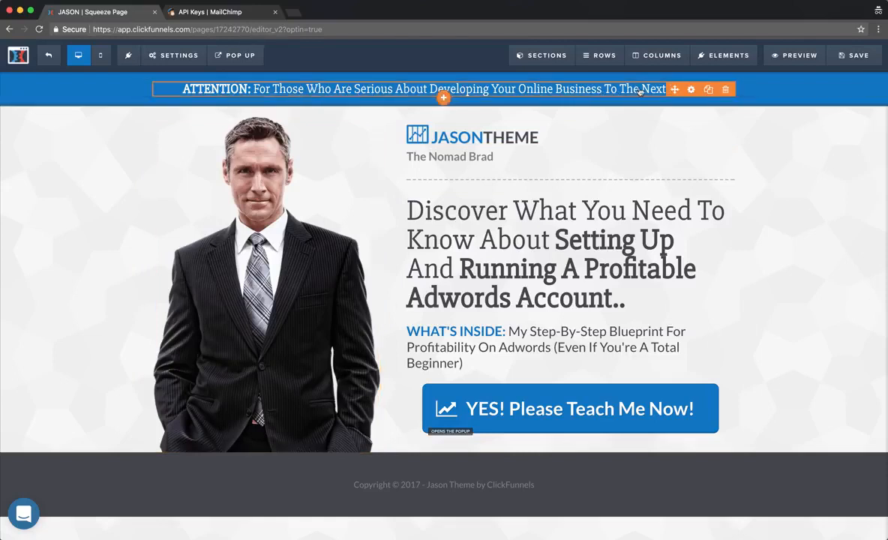
Change 'Developing' to 'Growing' in the ATTENTION banner.
click(506, 88)
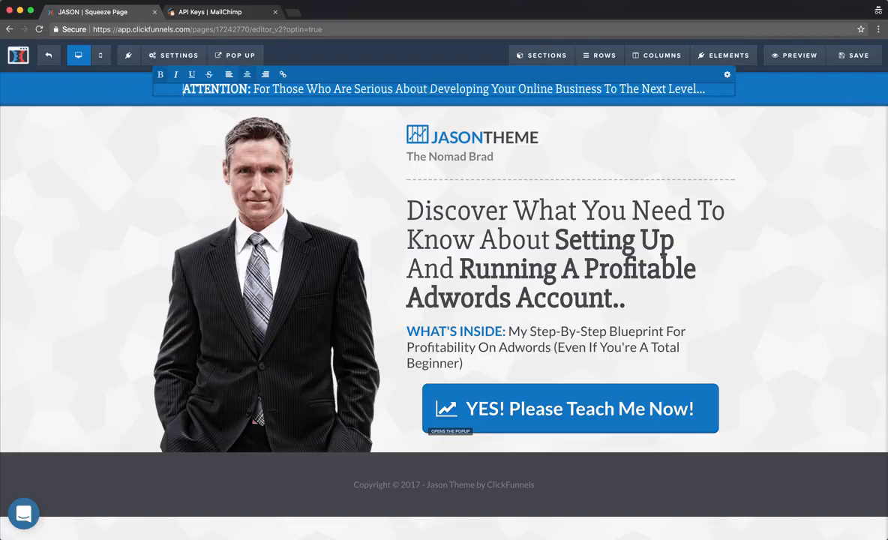
double_click(440, 88)
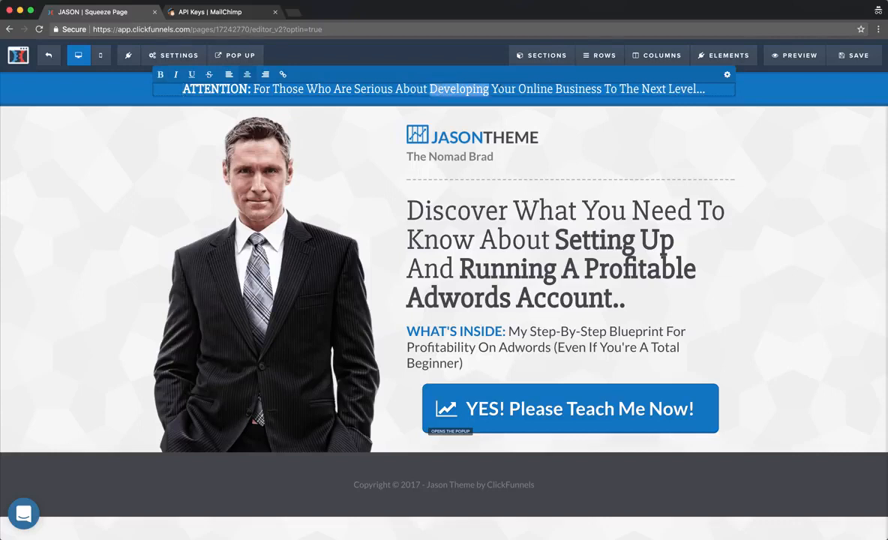
text(Growing)
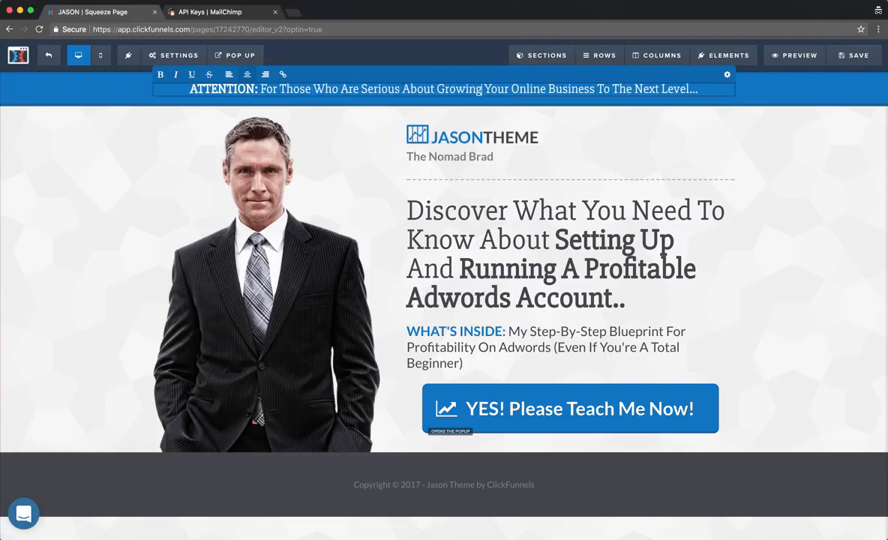
click(793, 199)
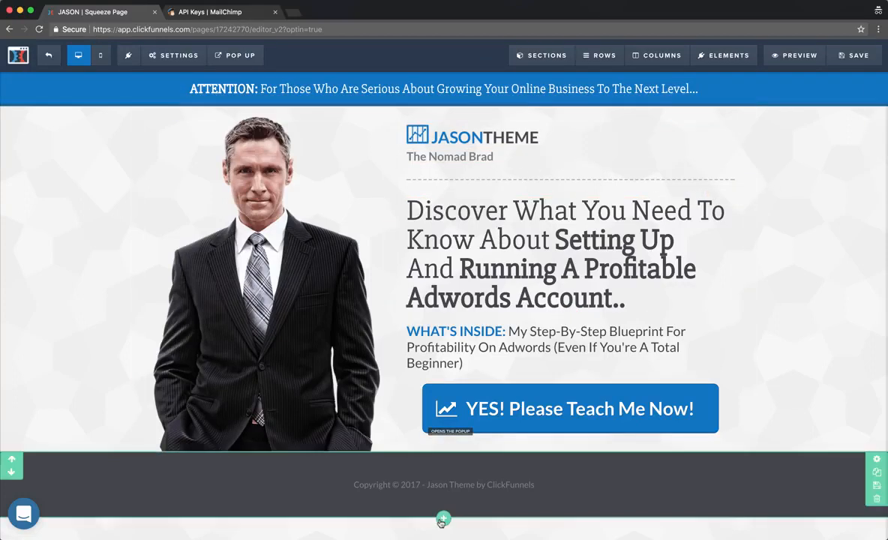
Make the footer read 'Copyright © 2017 - Digital Nomad Rockstar' and save the page.
click(489, 486)
drag(537, 485, 426, 486)
text(Digita)
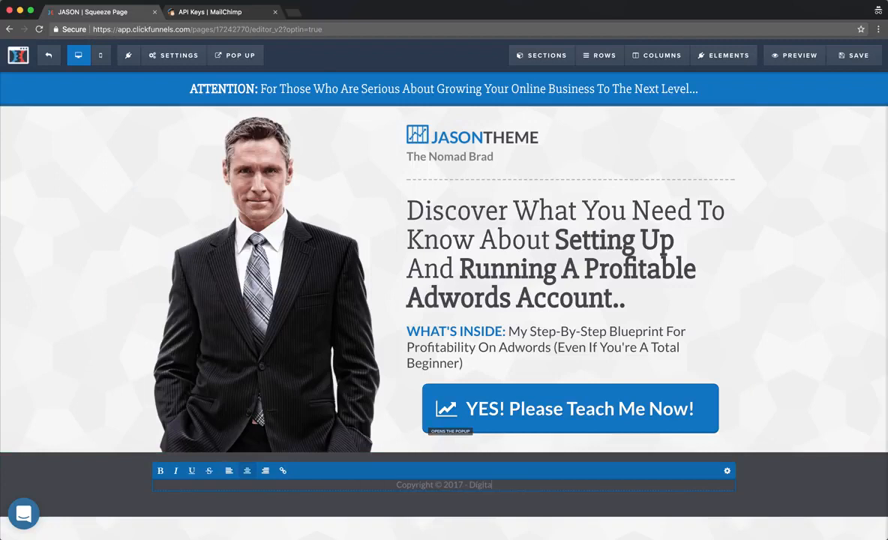
text(l Nomad Rockstar)
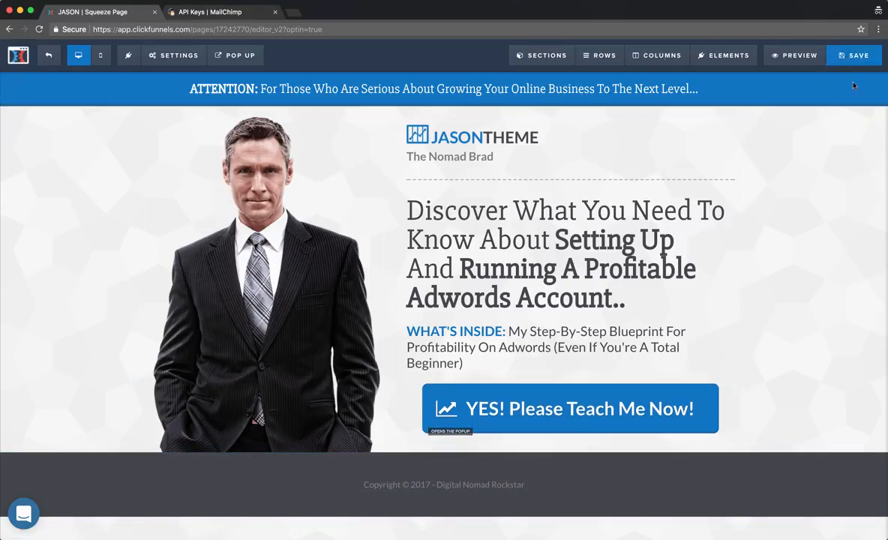
click(855, 55)
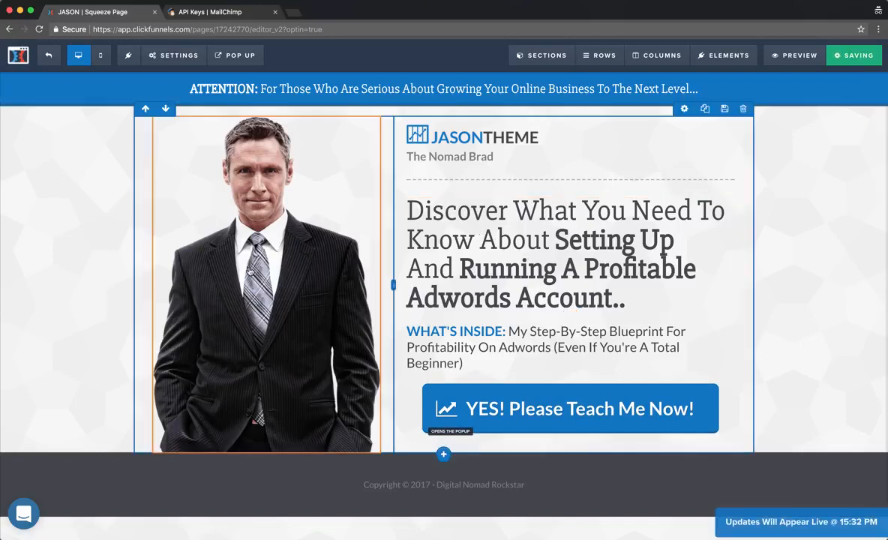
Set the YES! Please Teach Me Now! button's action to Submit the Form / Page.
click(543, 412)
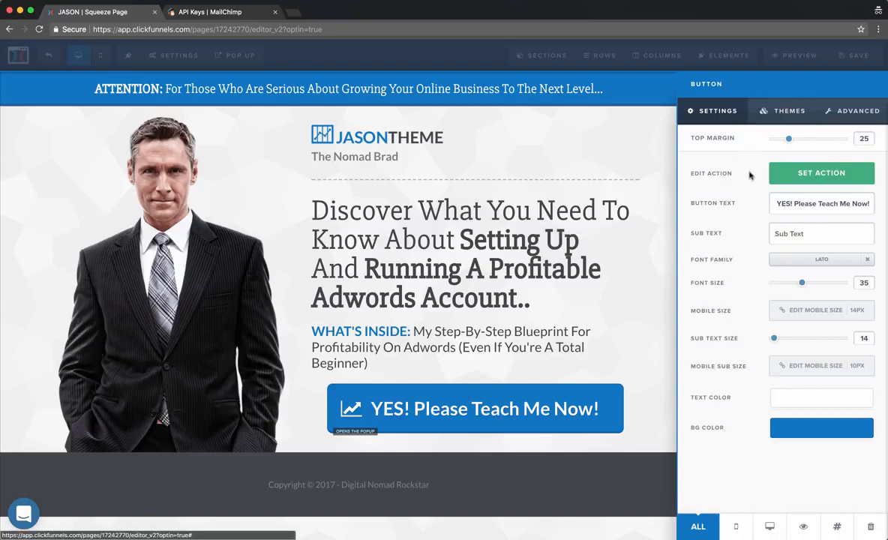
click(772, 166)
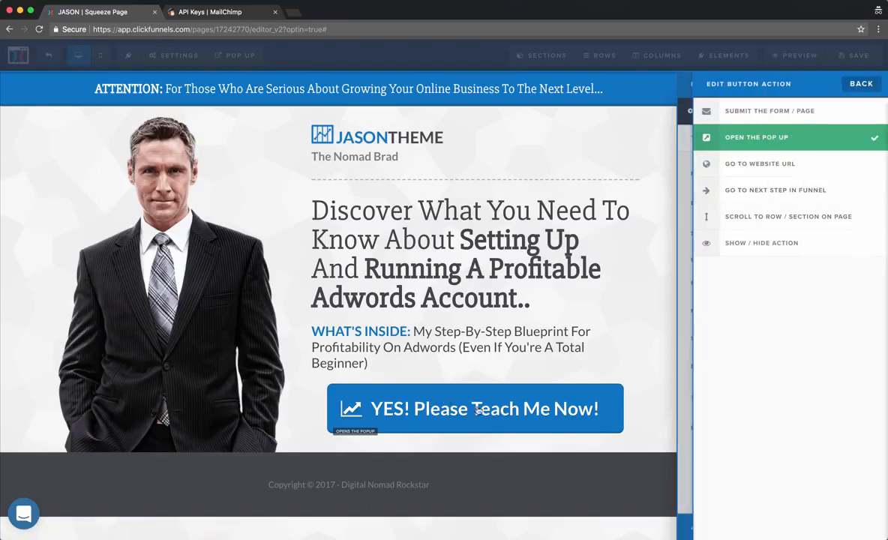
click(763, 166)
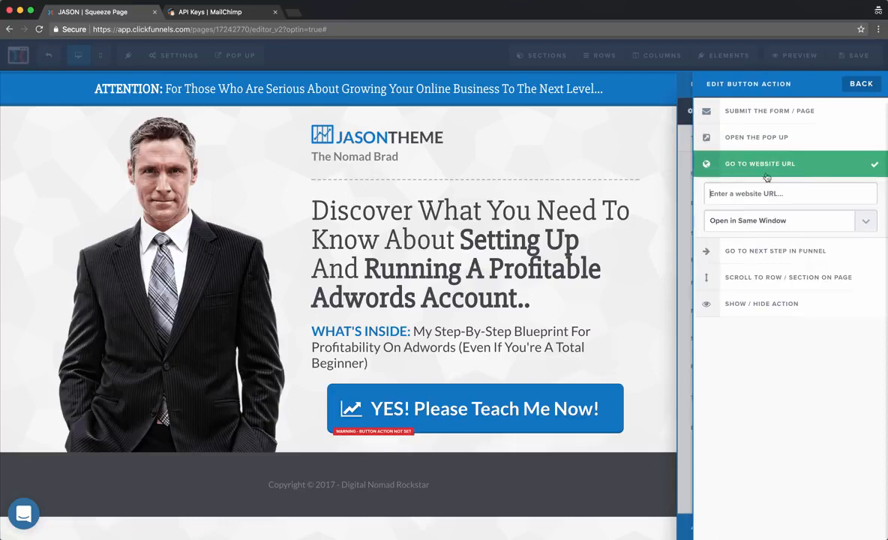
click(779, 251)
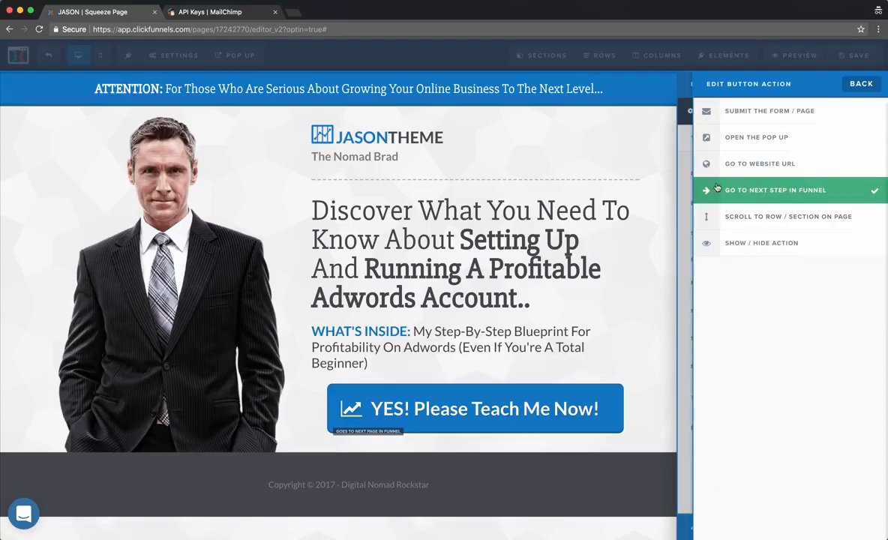
click(774, 113)
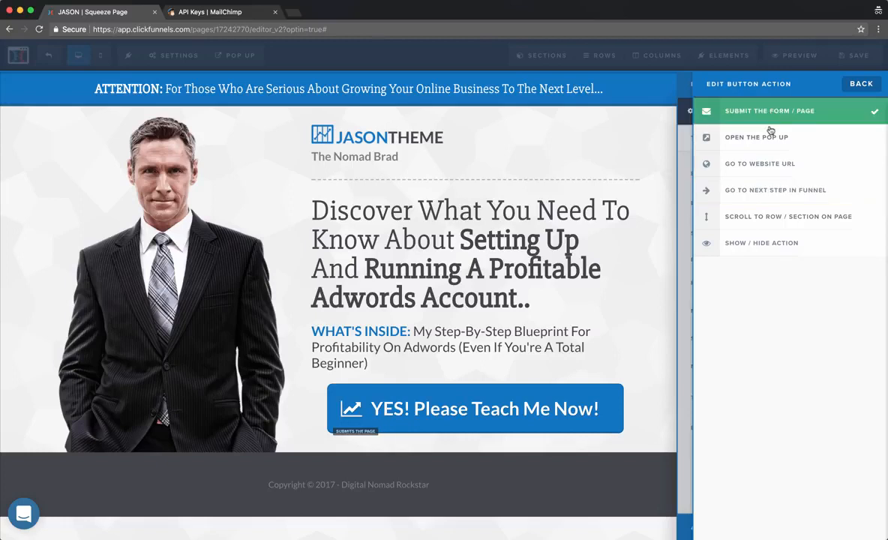
click(857, 85)
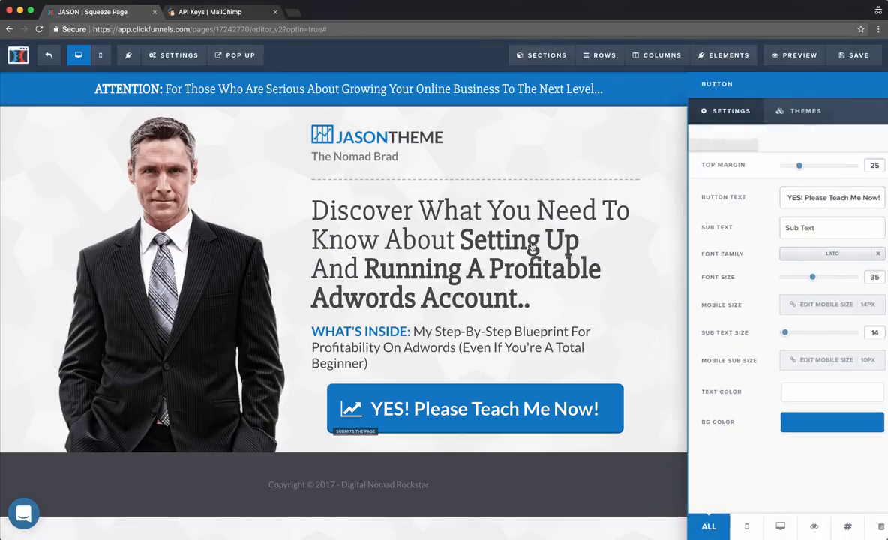
click(531, 247)
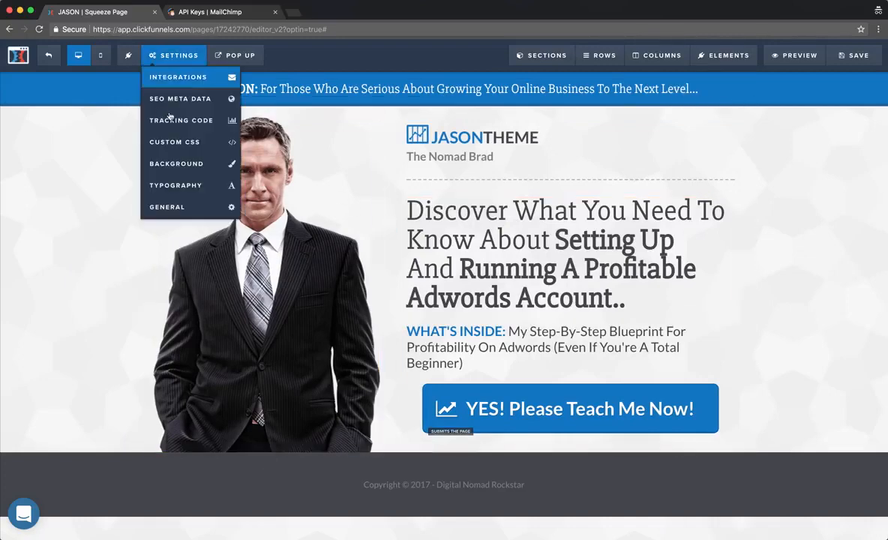
Save the squeeze page changes.
click(853, 55)
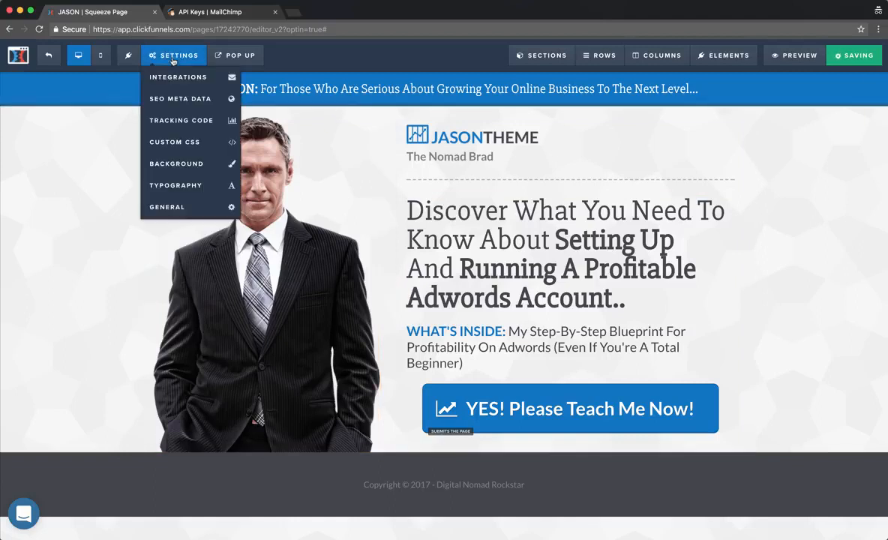
right_click(172, 78)
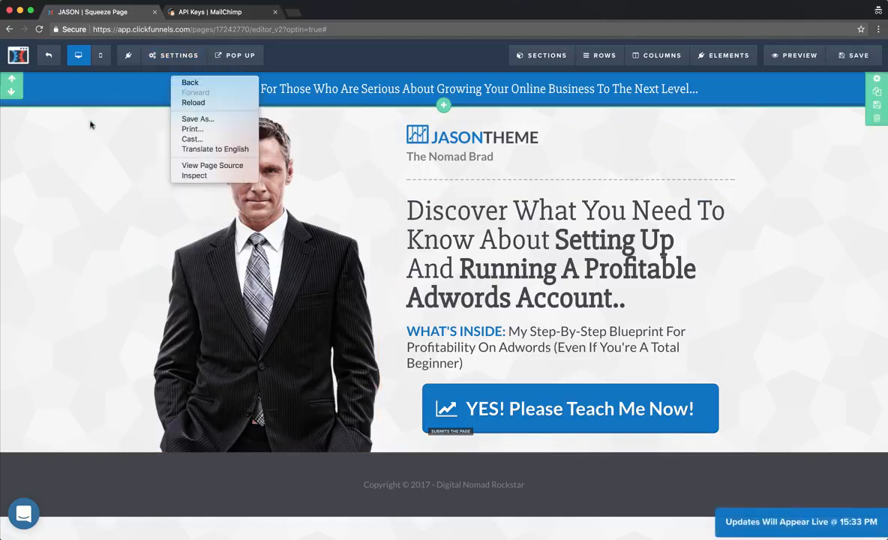
click(89, 122)
right_click(176, 72)
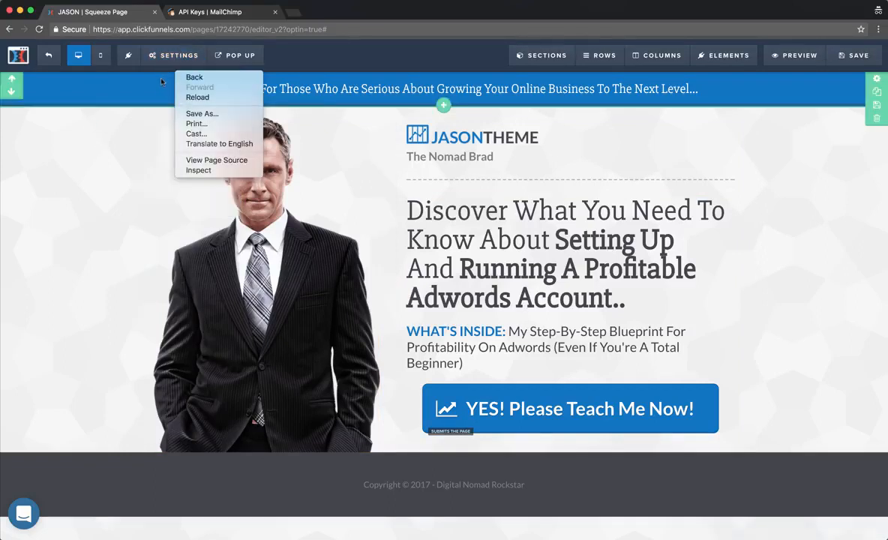
click(166, 54)
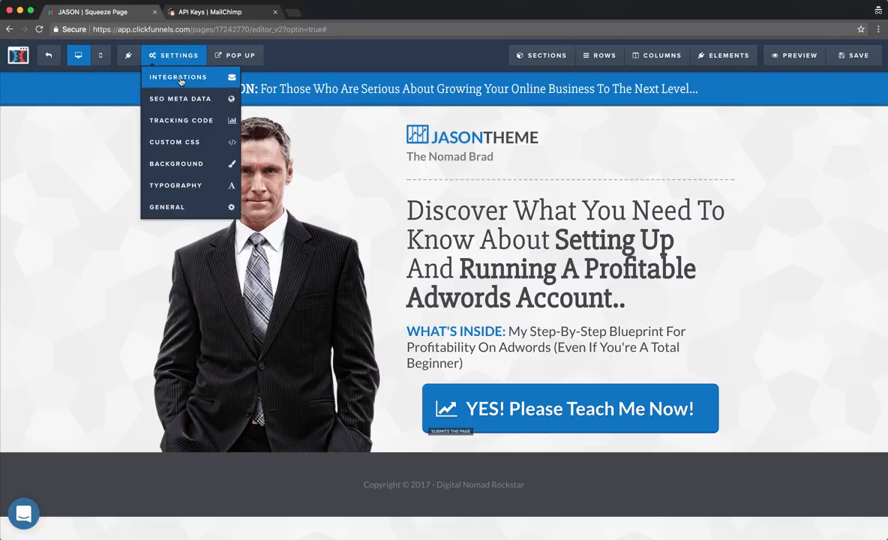
Review the email Integration and Action options unchanged, then switch to the MailChimp API keys page.
click(180, 80)
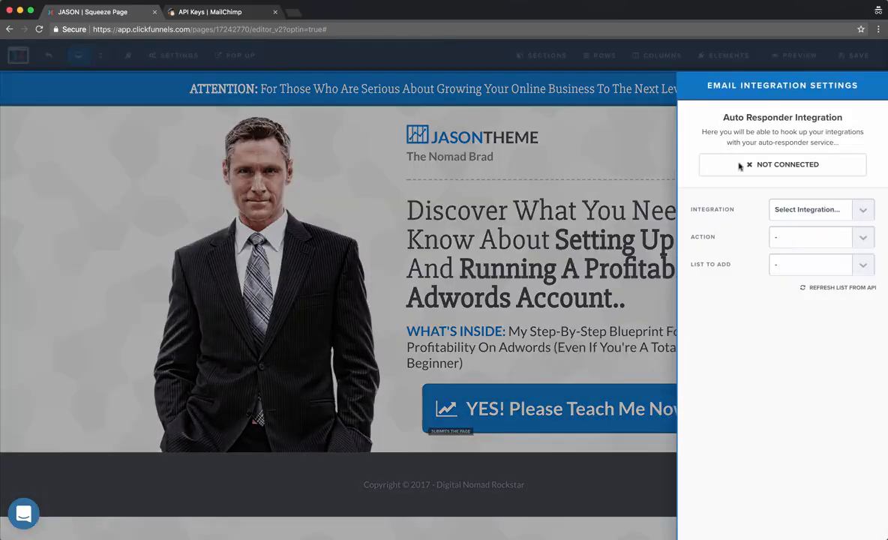
click(810, 208)
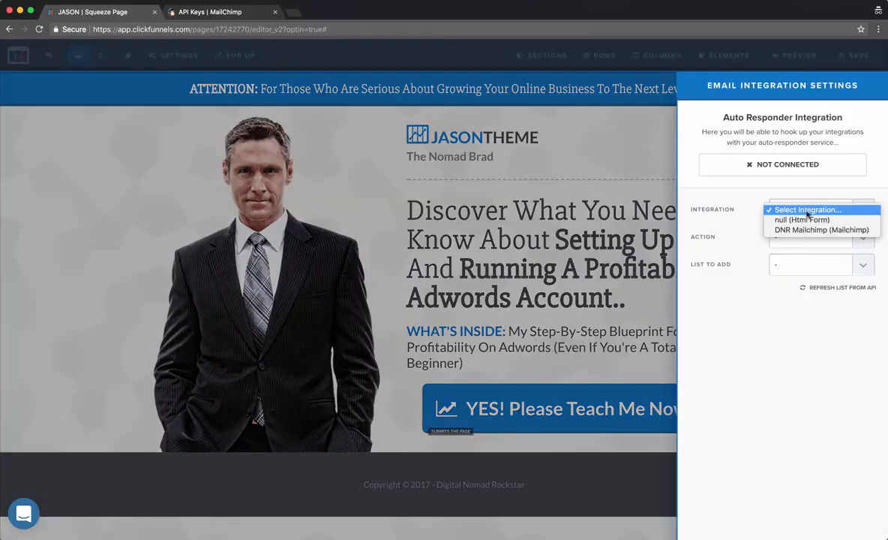
click(754, 199)
click(797, 216)
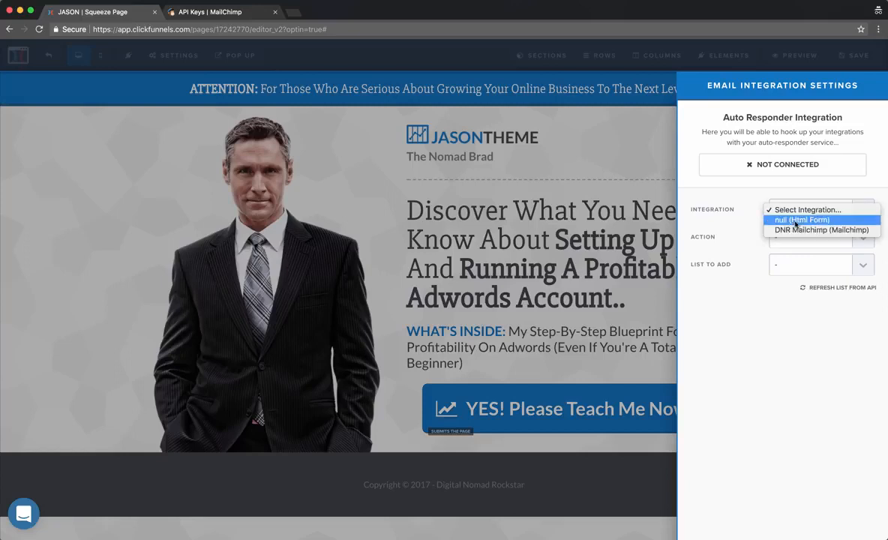
click(725, 193)
click(800, 244)
click(733, 213)
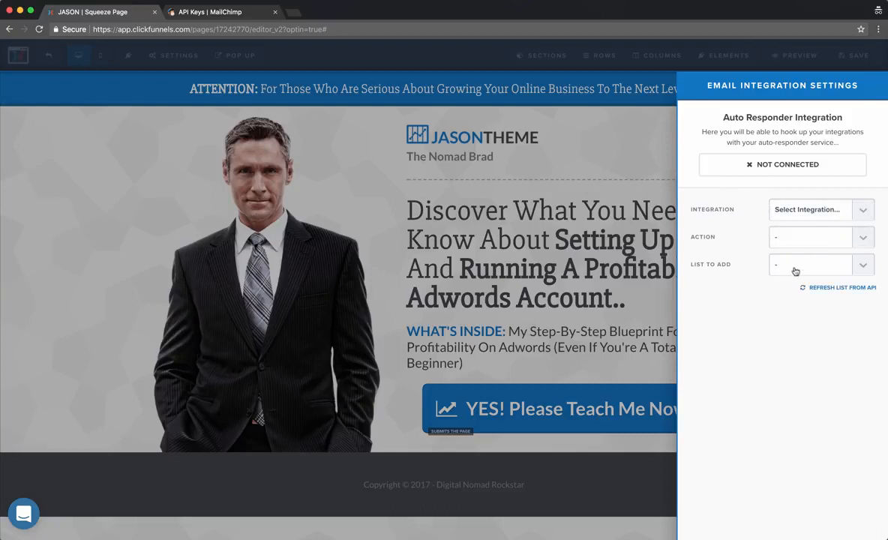
click(210, 13)
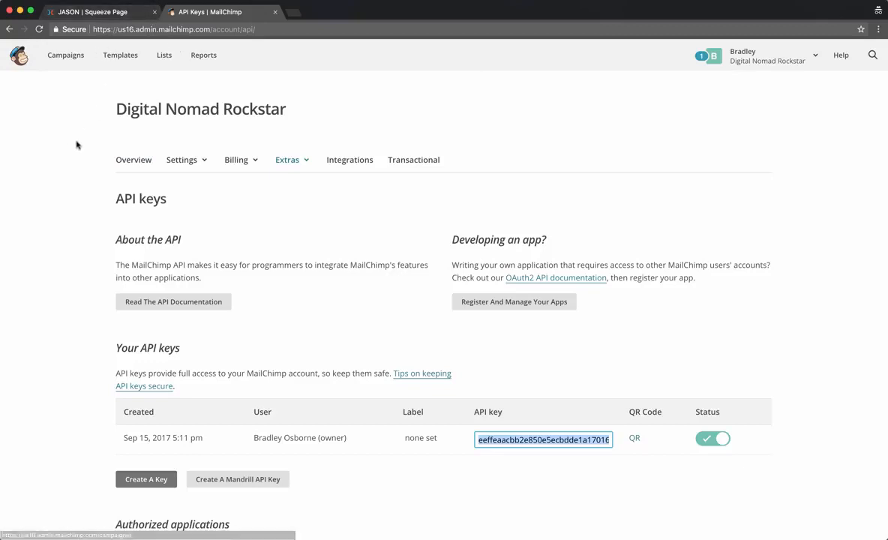
Check MailChimp's account and Extras menus, select the API key, and return to ClickFunnels.
scroll(107, 188, down, 2)
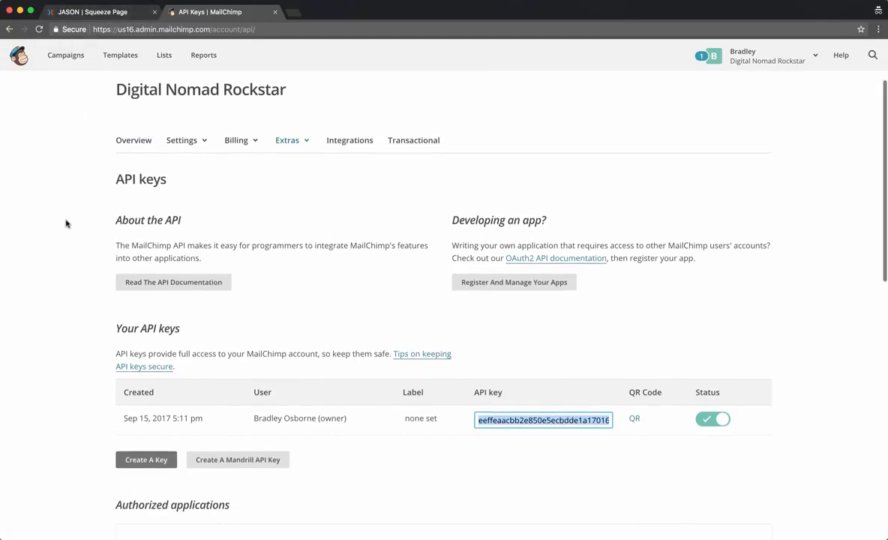
scroll(219, 147, up, 2)
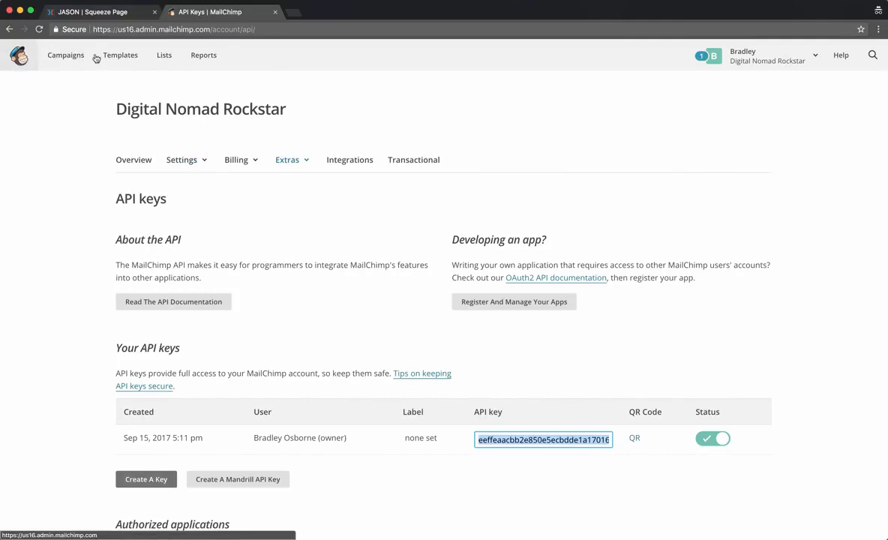
click(751, 66)
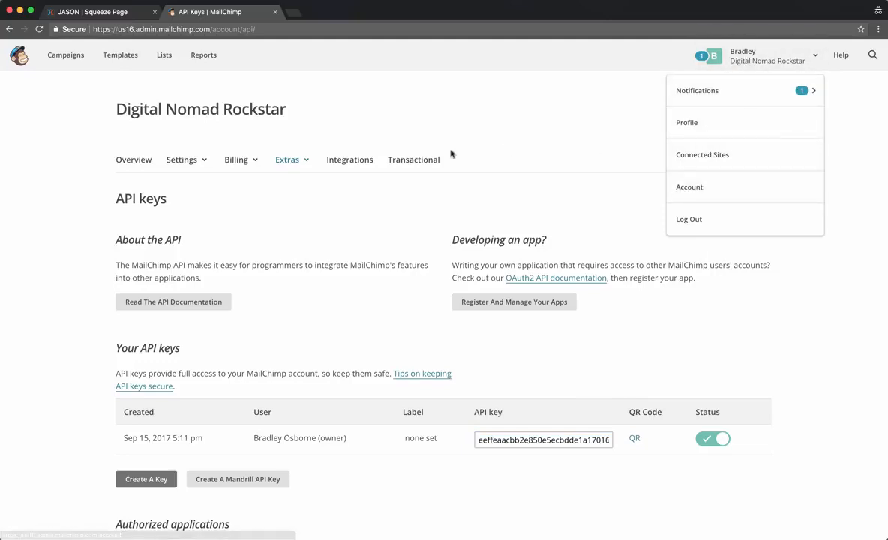
click(285, 160)
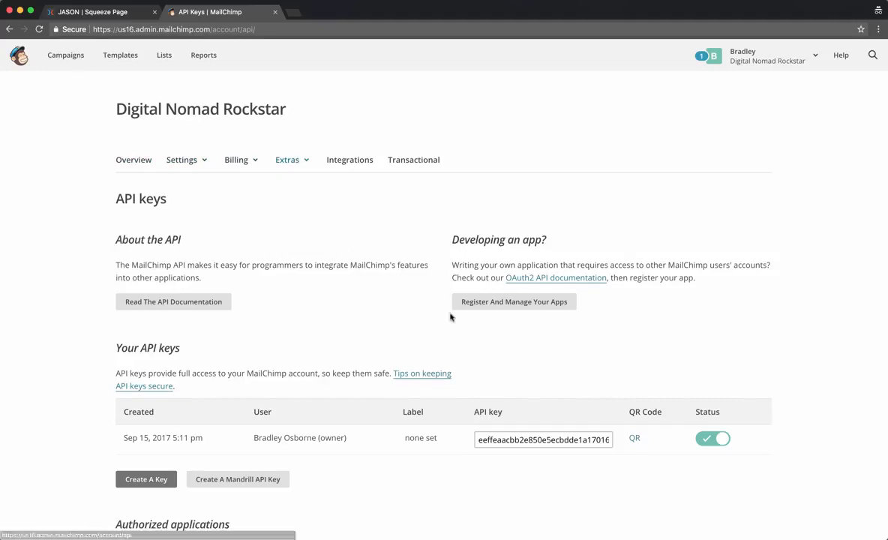
scroll(191, 402, down, 3)
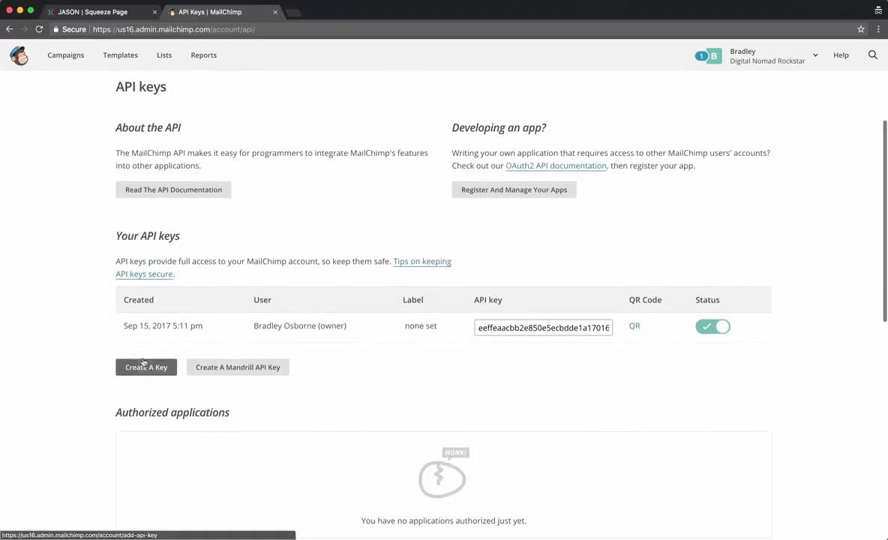
double_click(521, 327)
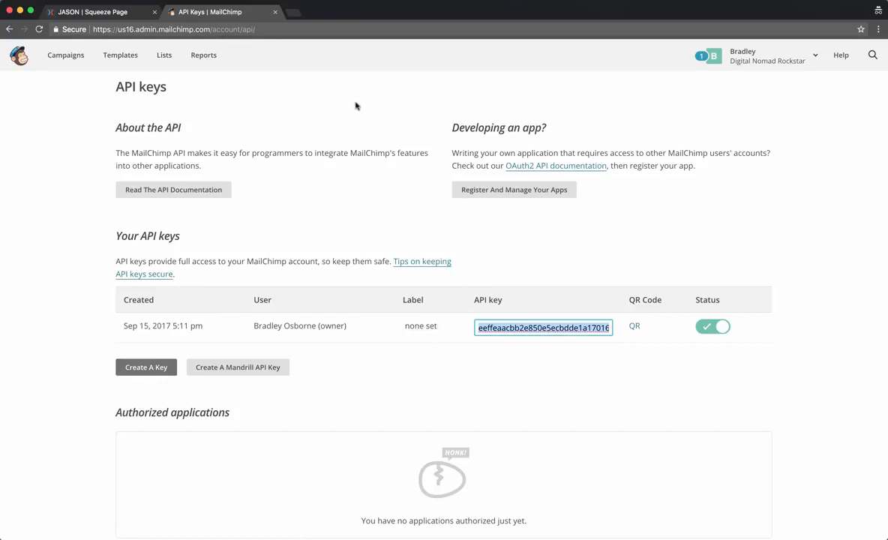
click(113, 12)
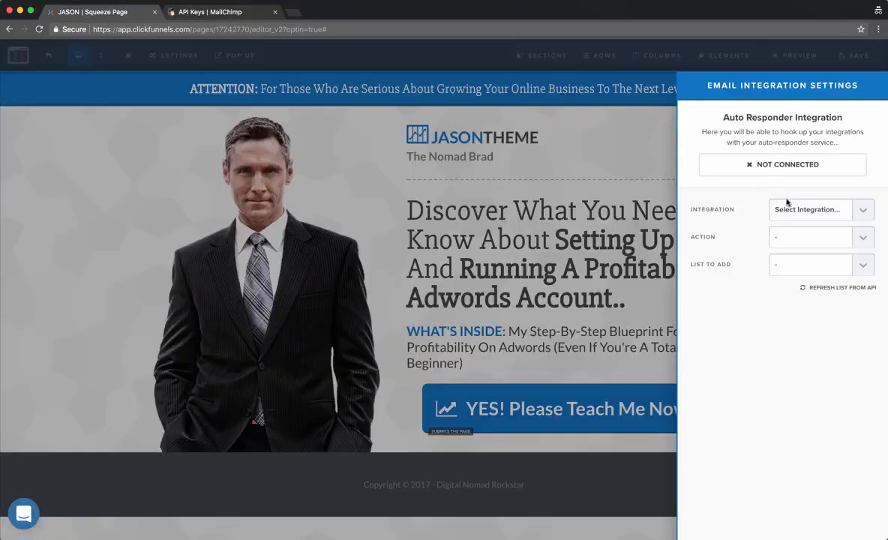
Close the email integration settings and load the ClickFunnels app in a new private tab.
click(146, 109)
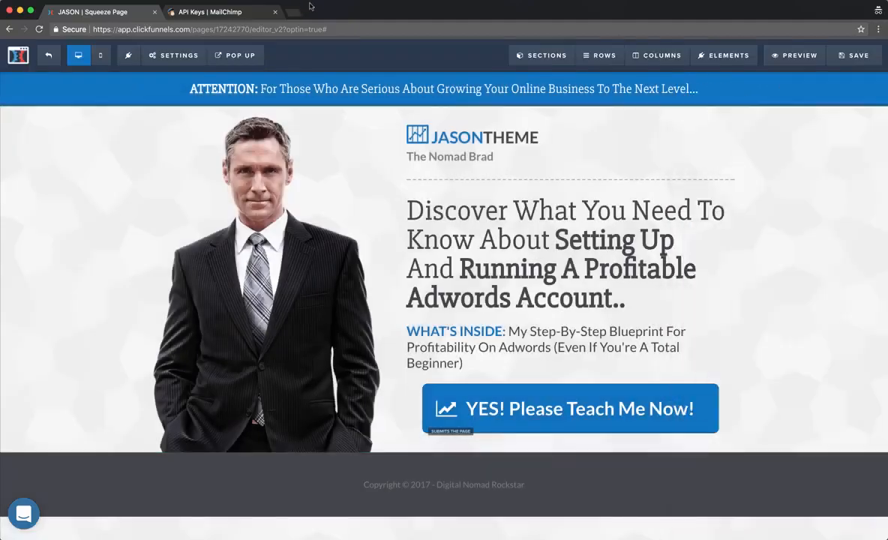
click(291, 12)
text(app)
key(Return)
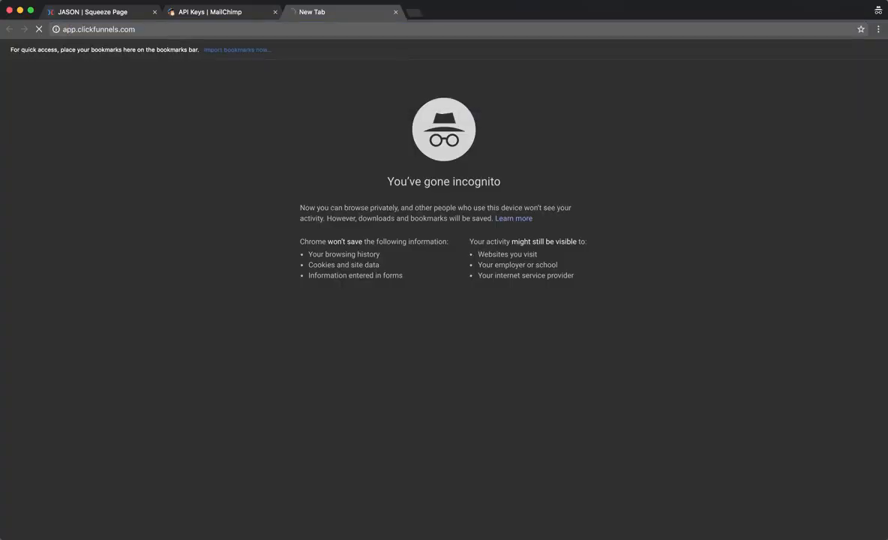
In the ClickFunnels tab, go to Integrations from the Account menu.
click(90, 12)
mouse_move(291, 80)
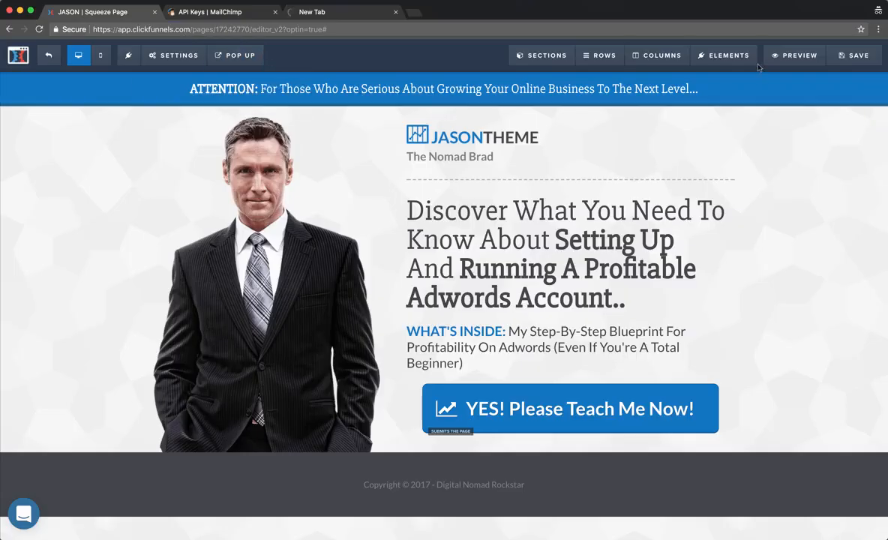
click(327, 12)
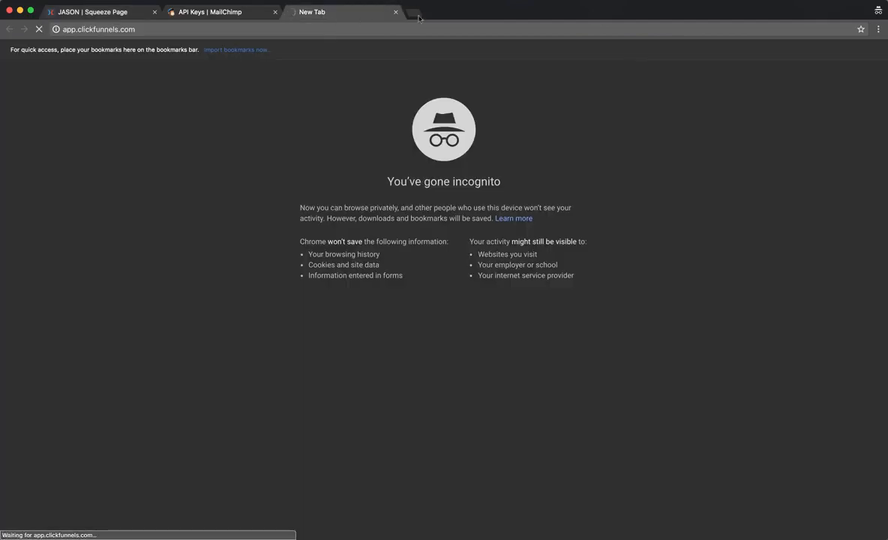
click(417, 1)
click(422, 18)
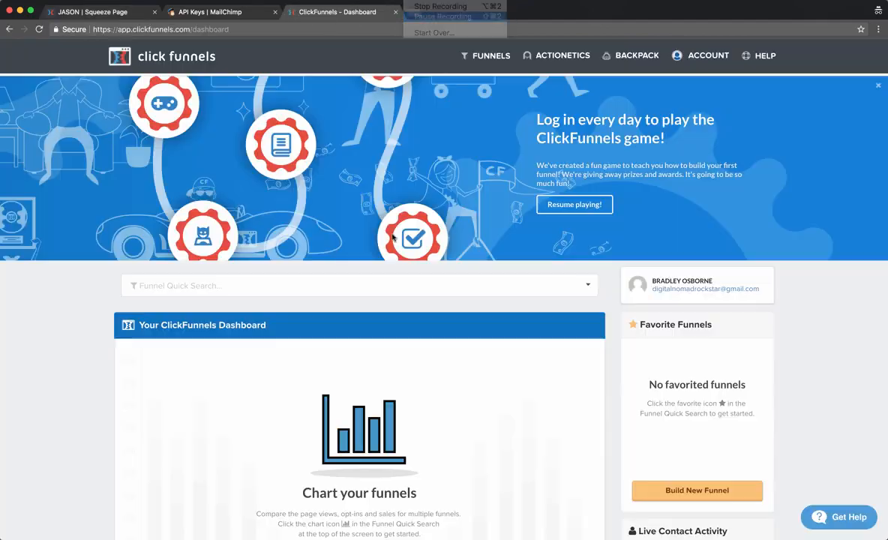
mouse_move(714, 57)
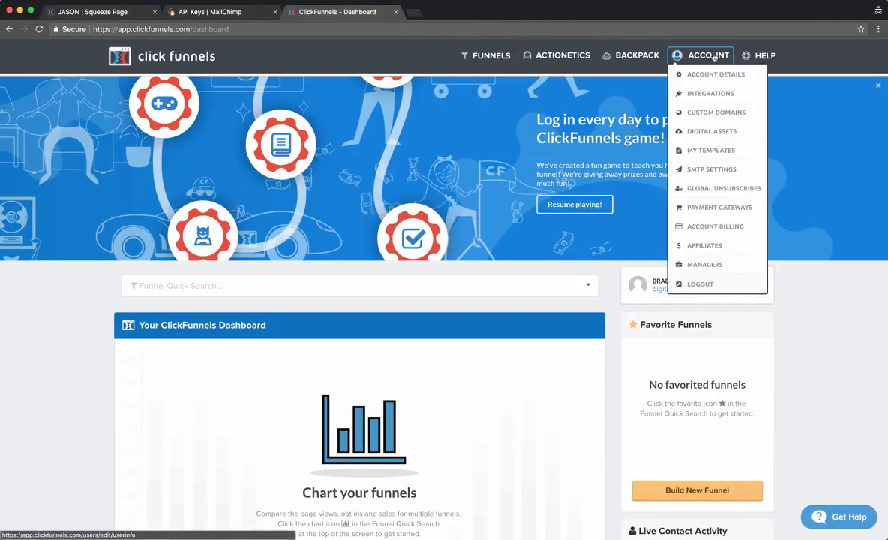
click(708, 95)
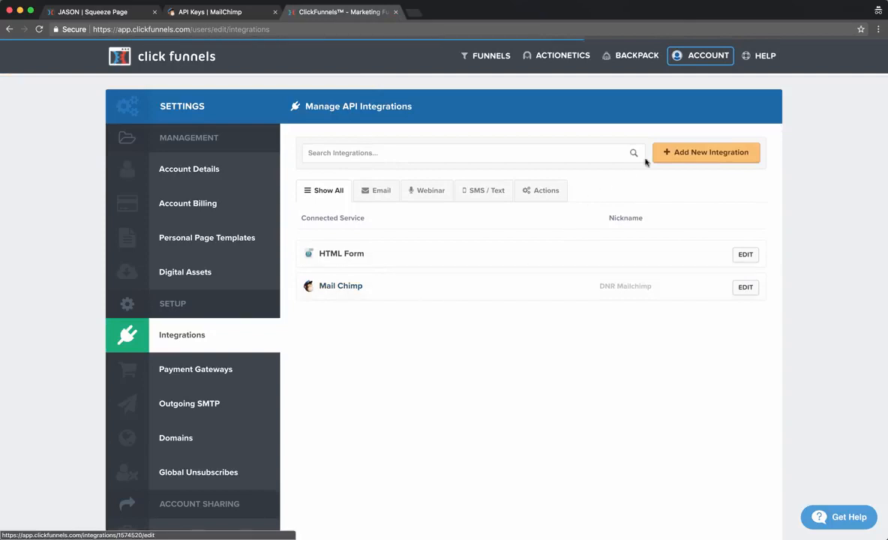
Browse the integration types under Add New Integration, then cancel without adding one.
click(687, 153)
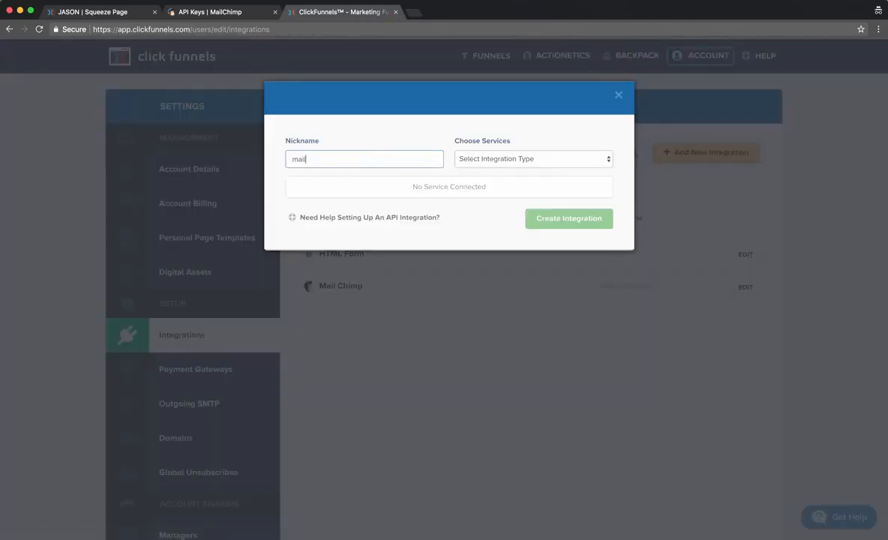
click(520, 160)
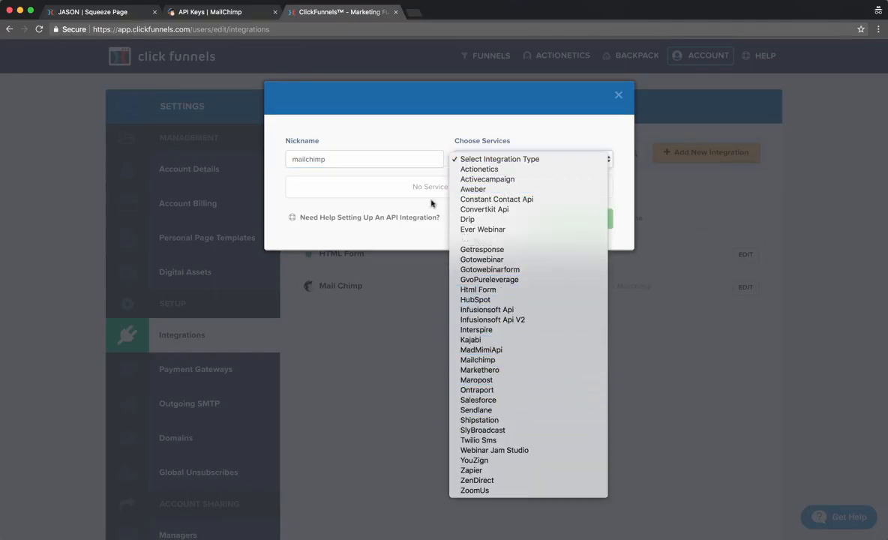
click(366, 206)
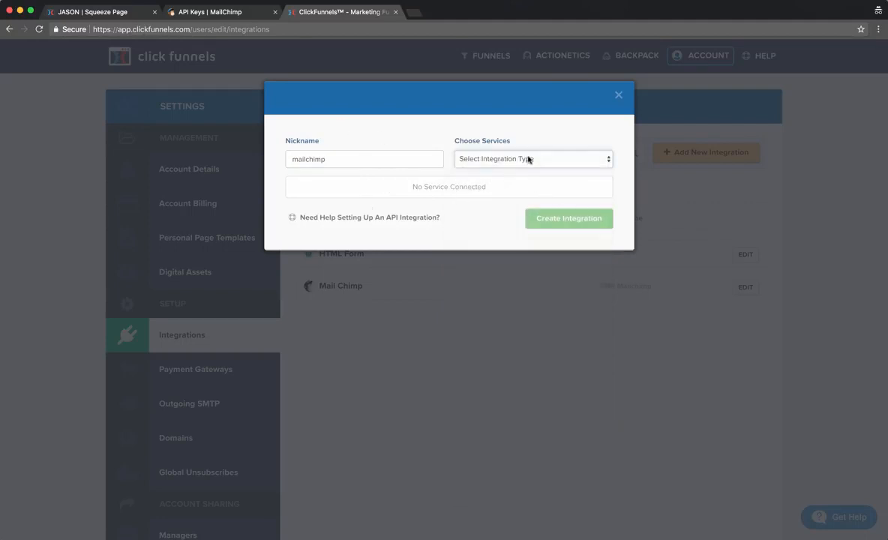
click(618, 95)
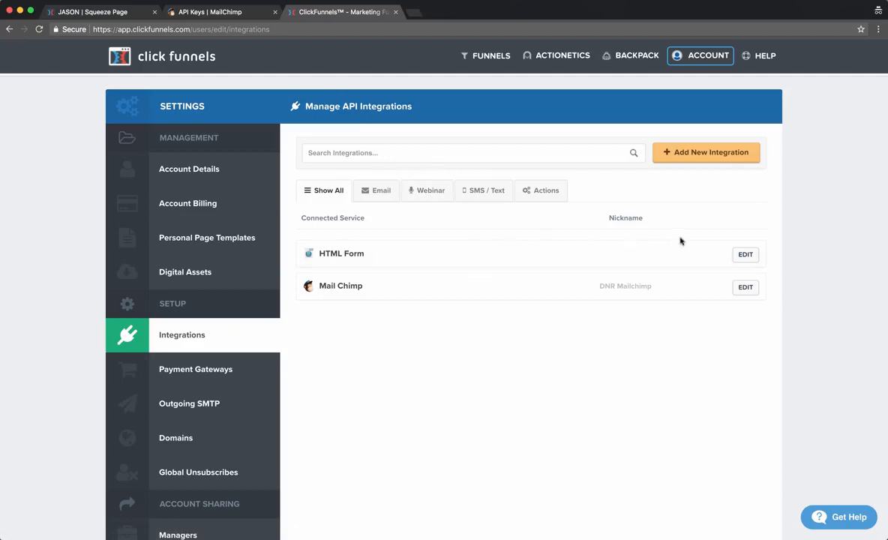
Check the DNR Mailchimp API key against MailChimp's API keys page, then return to the squeeze page editor.
click(745, 287)
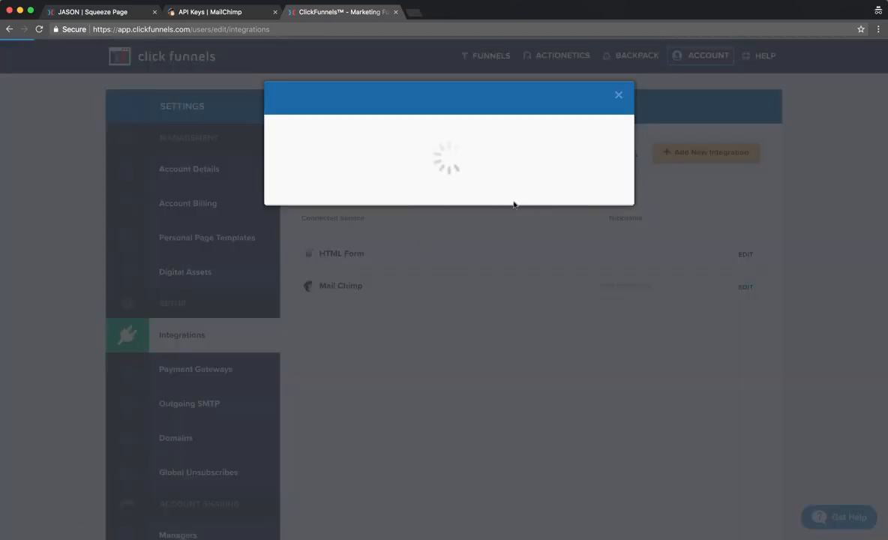
click(378, 237)
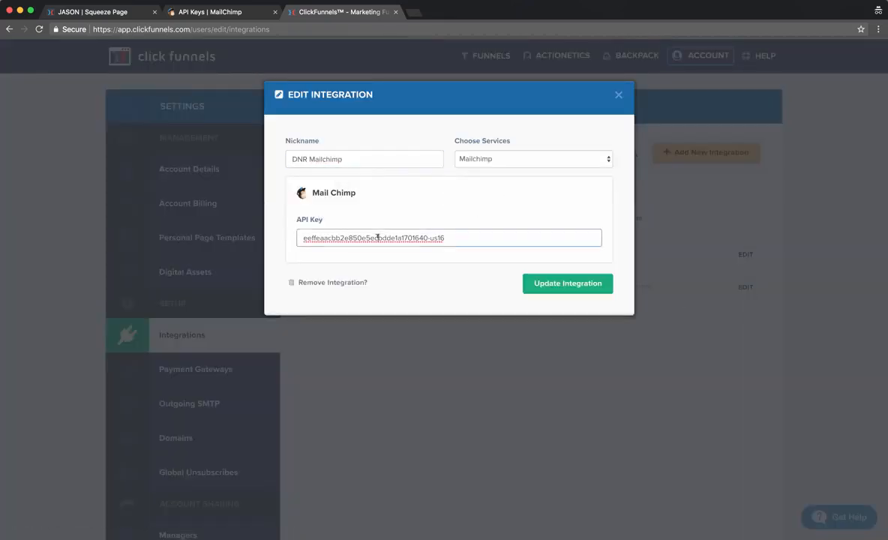
triple_click(367, 237)
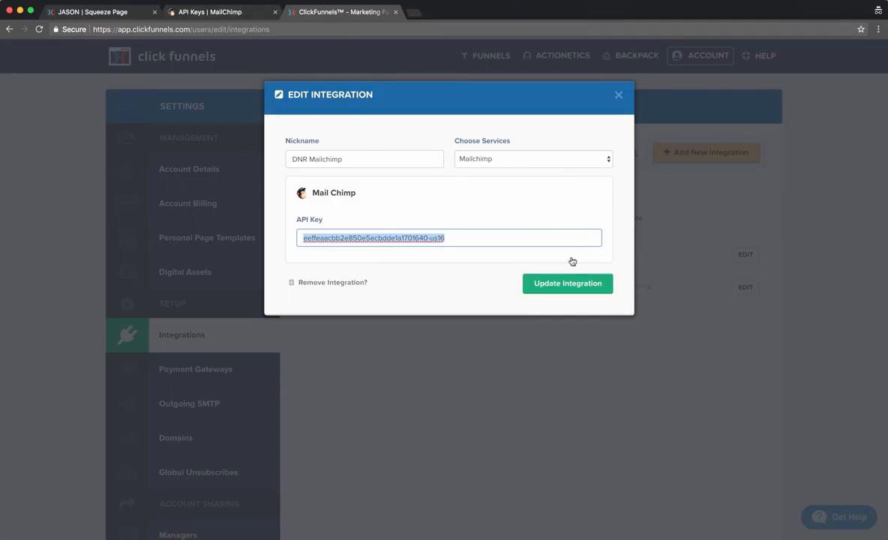
click(618, 94)
click(206, 12)
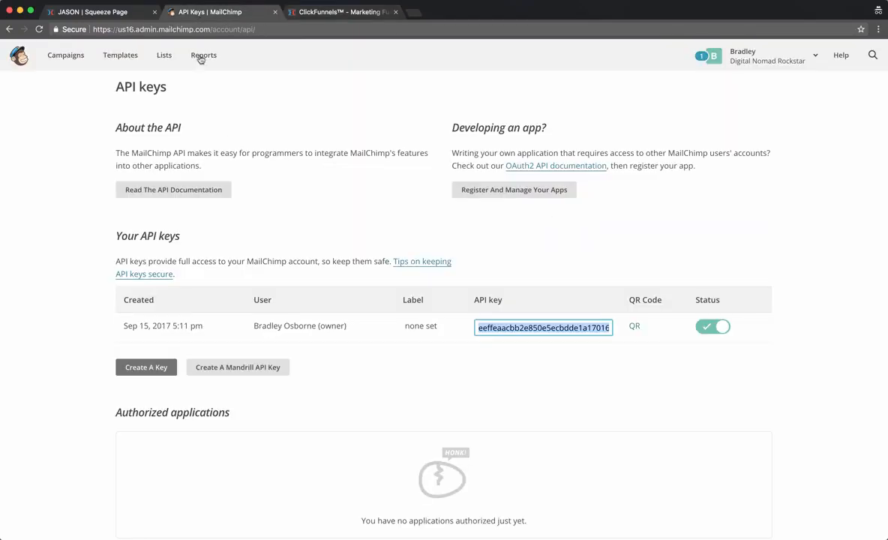
click(72, 11)
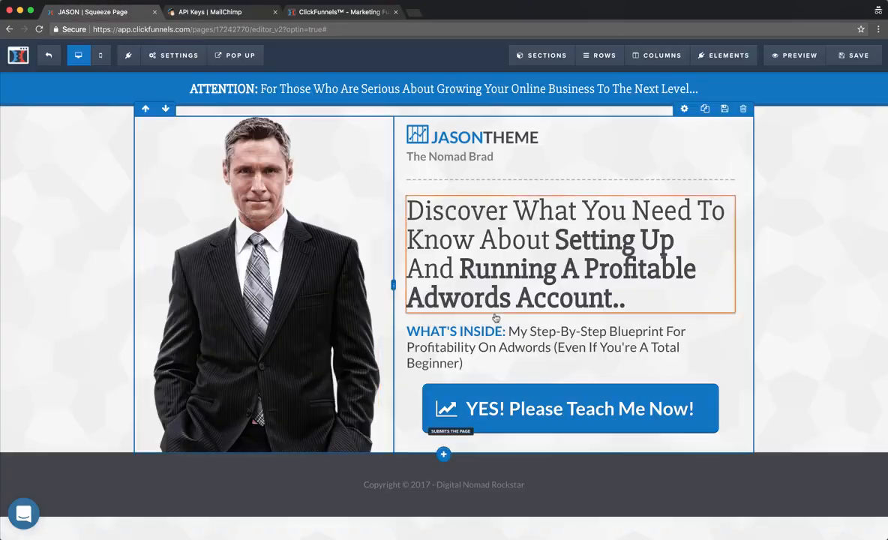
Set the page integration to DNR Mailchimp, action Add To List, list Digital Nomad Rockstar.
click(174, 55)
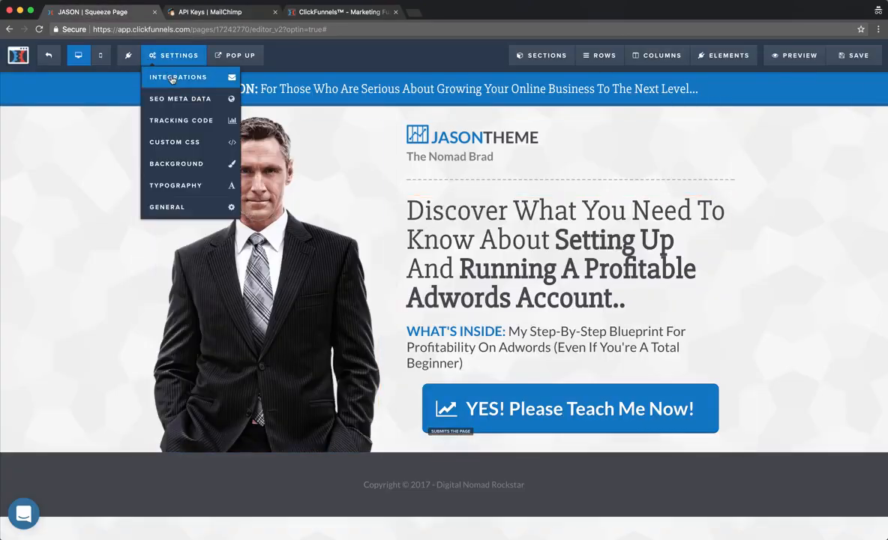
click(175, 77)
click(810, 211)
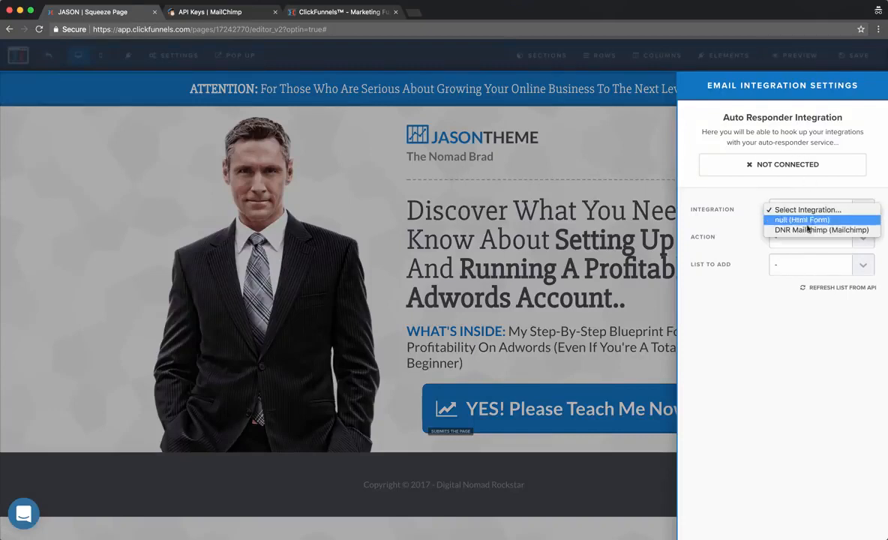
click(800, 228)
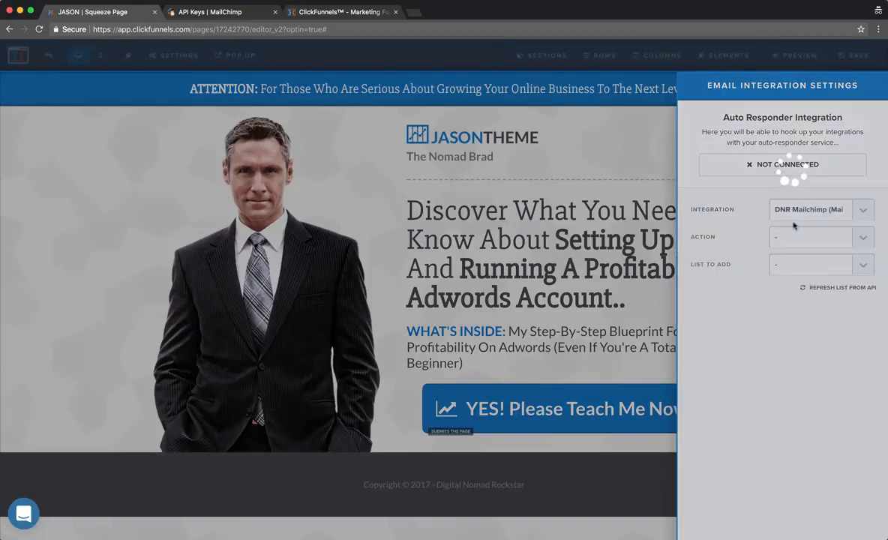
click(795, 239)
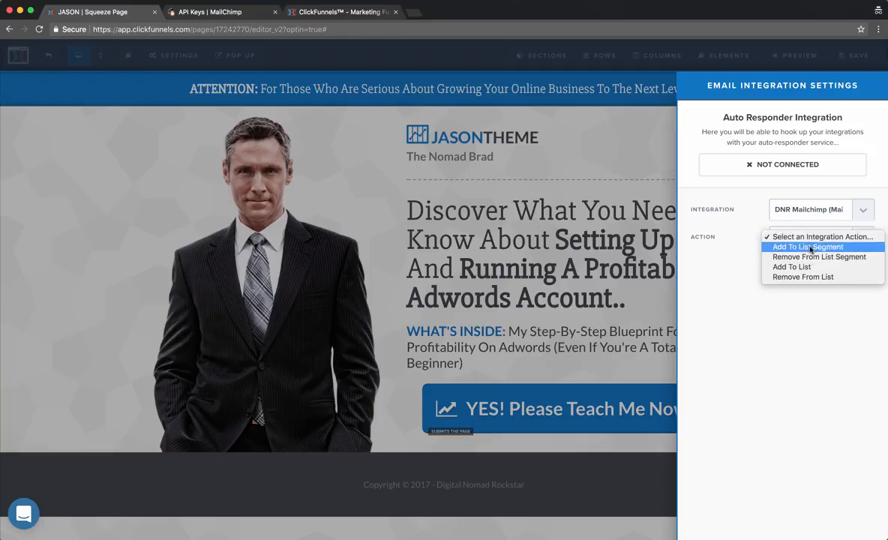
click(810, 248)
click(801, 236)
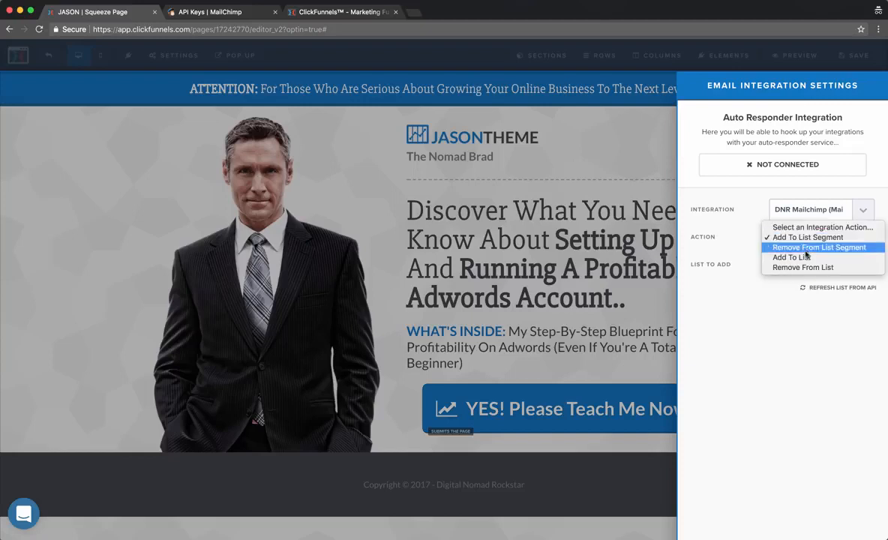
click(806, 258)
click(804, 264)
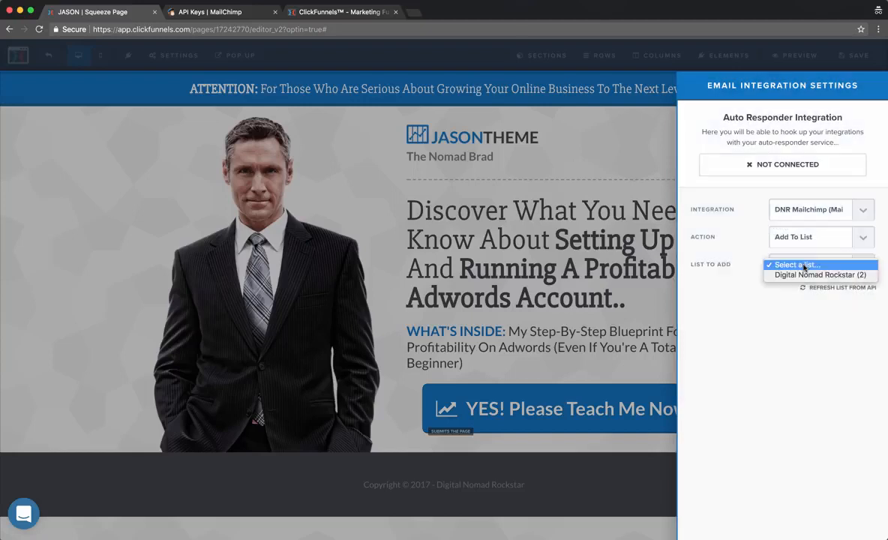
click(806, 276)
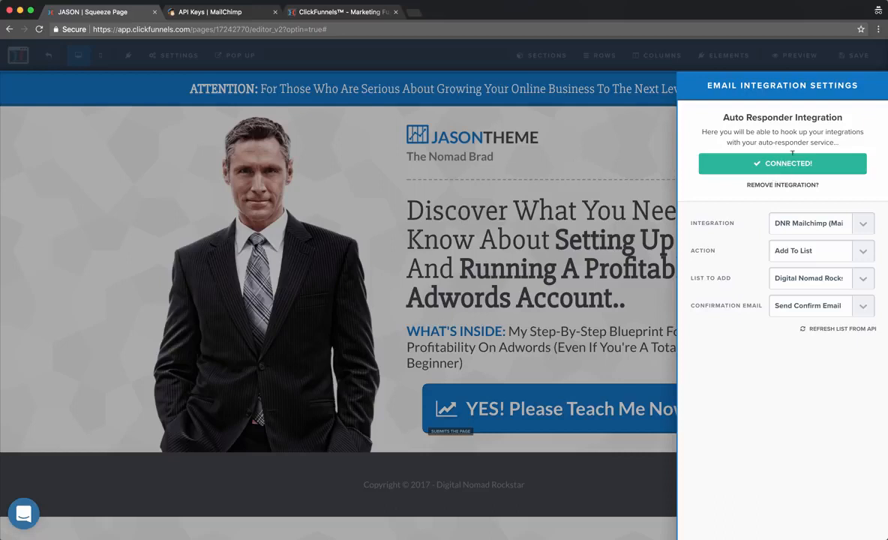
click(138, 231)
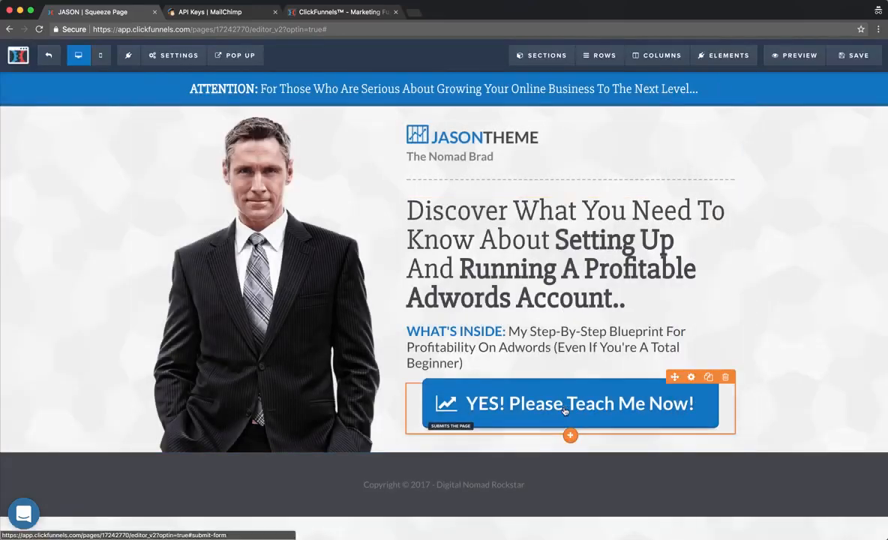
Save the squeeze page and preview the opt-in popup, then close it.
click(857, 56)
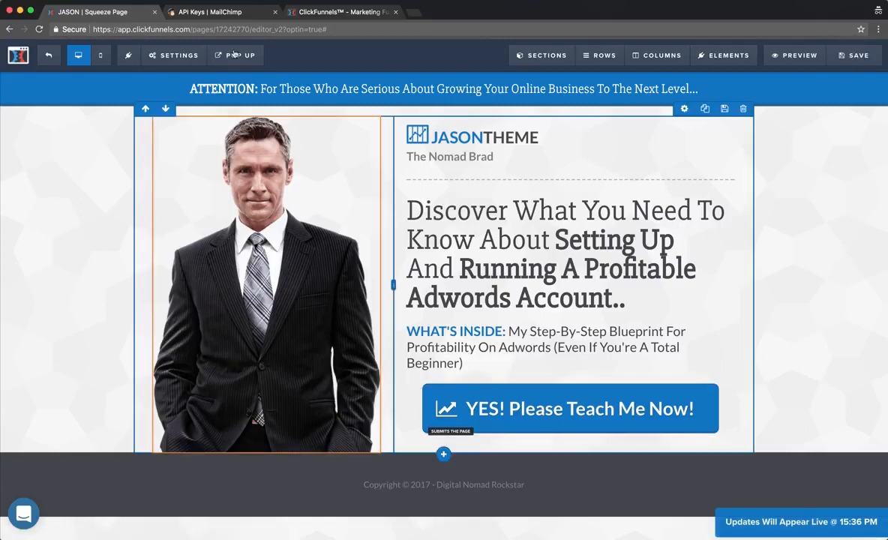
click(244, 78)
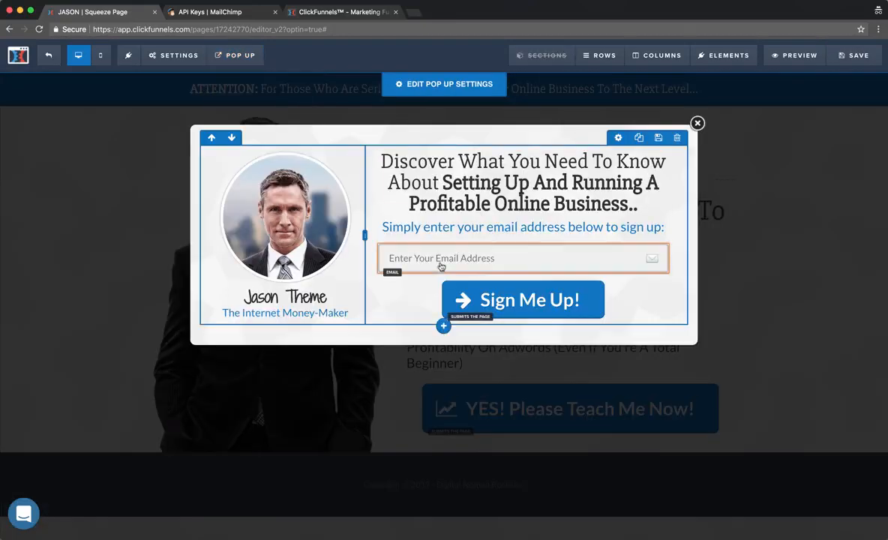
click(697, 122)
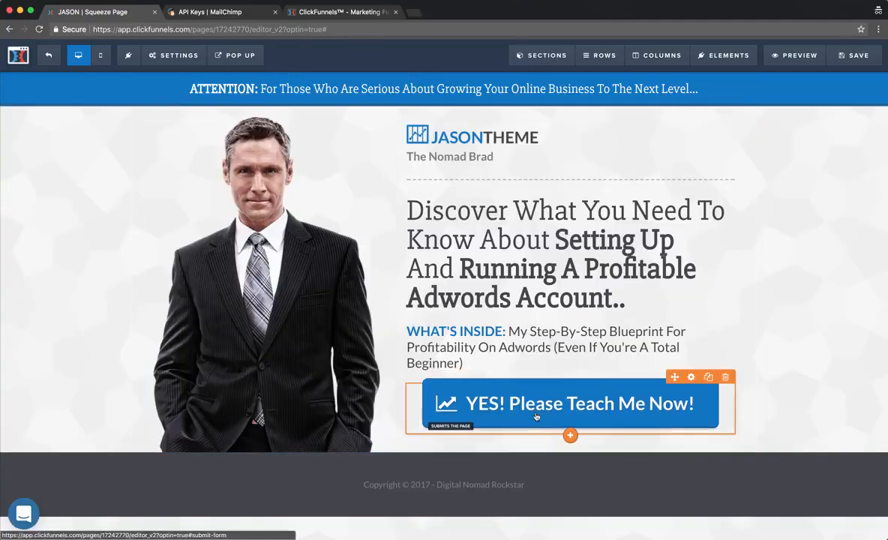
Set the YES! Please Teach Me Now! button to Open the Pop Up, save, and show the popup.
click(497, 387)
click(774, 173)
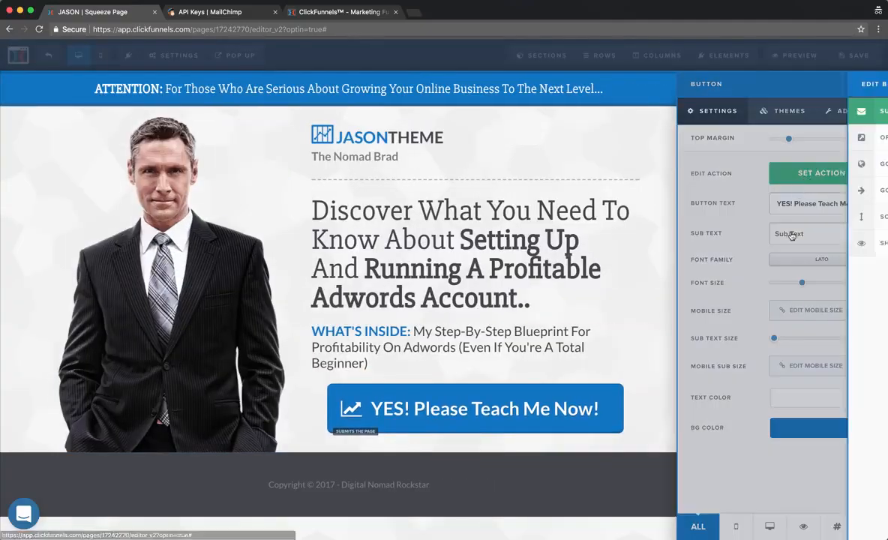
click(749, 138)
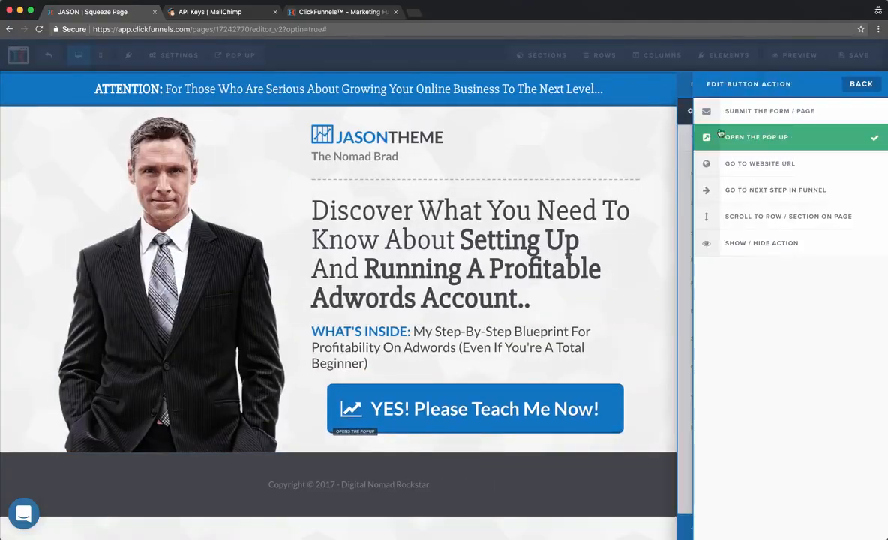
click(532, 149)
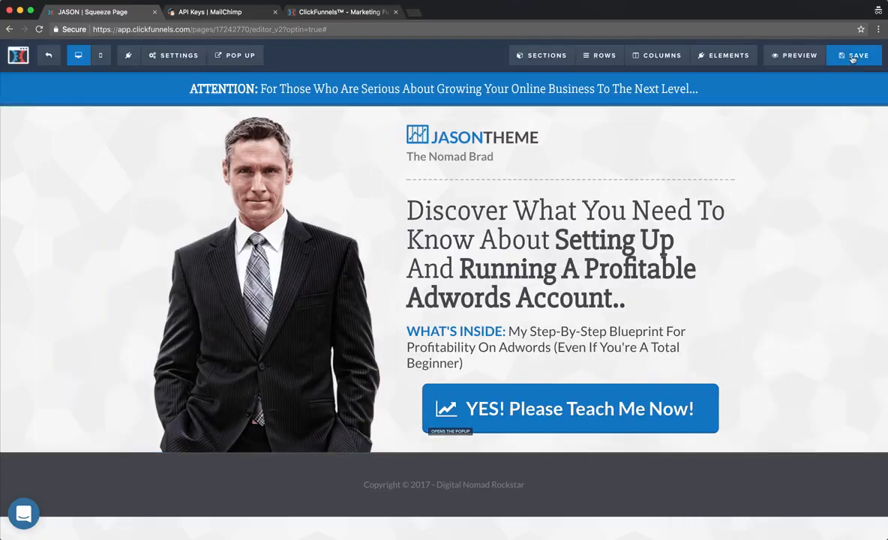
click(853, 56)
click(235, 55)
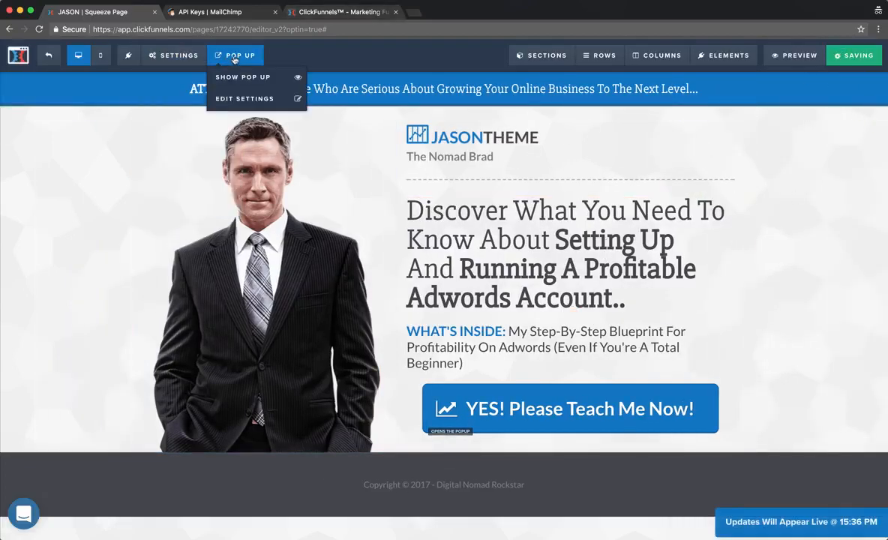
mouse_move(236, 56)
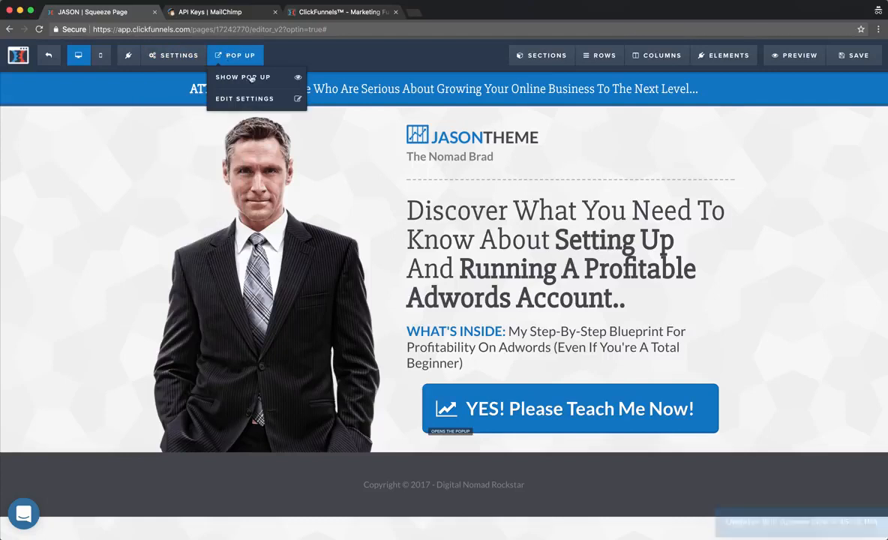
click(256, 78)
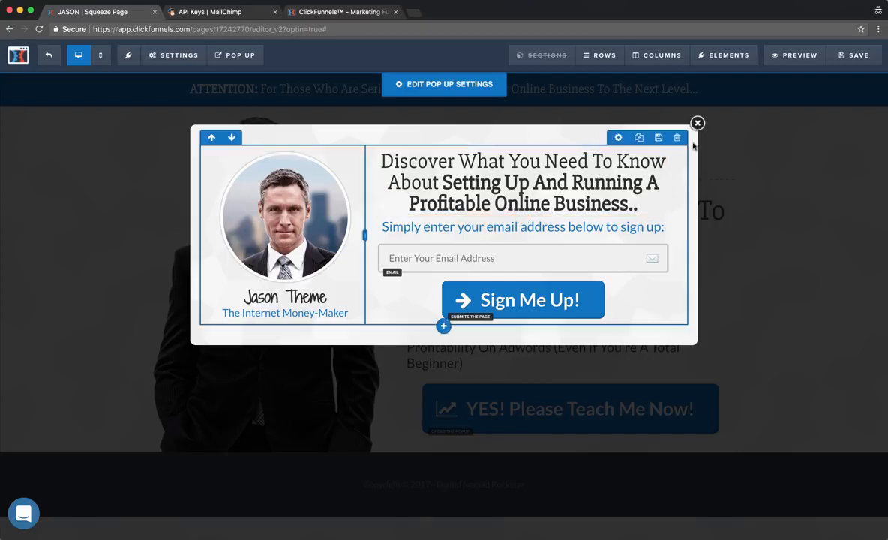
Replace 'Online Business' in the popup headline with 'Adwords Account (Even If You're A Total Beginner)'.
click(564, 168)
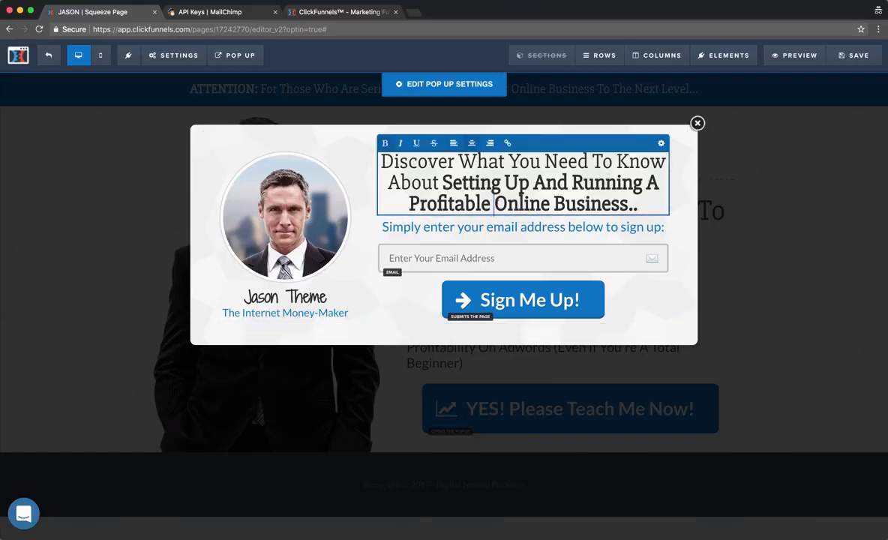
drag(493, 203, 641, 204)
text(Adwords )
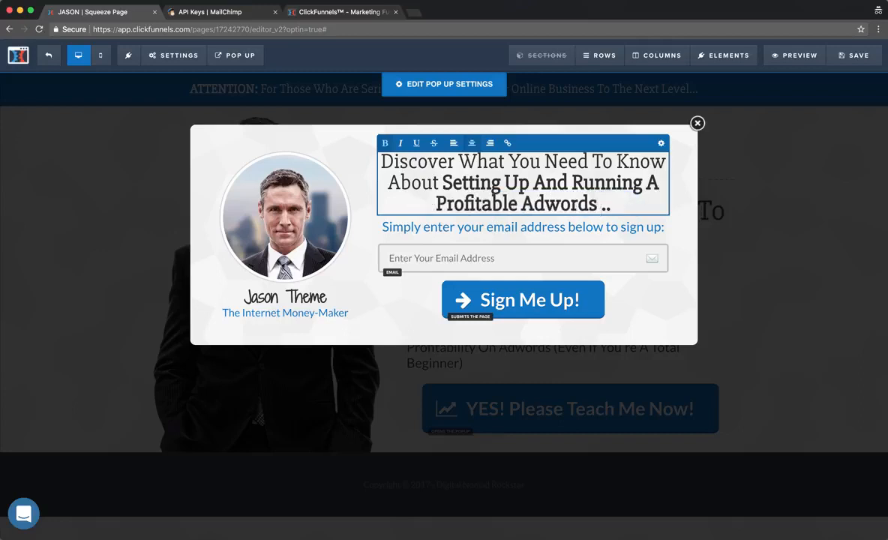
text(Account ()
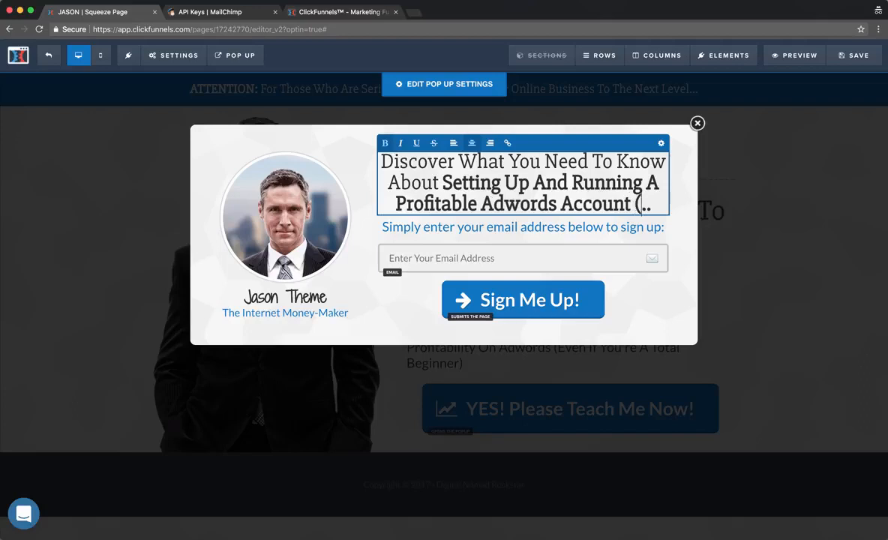
text(Even If You're )
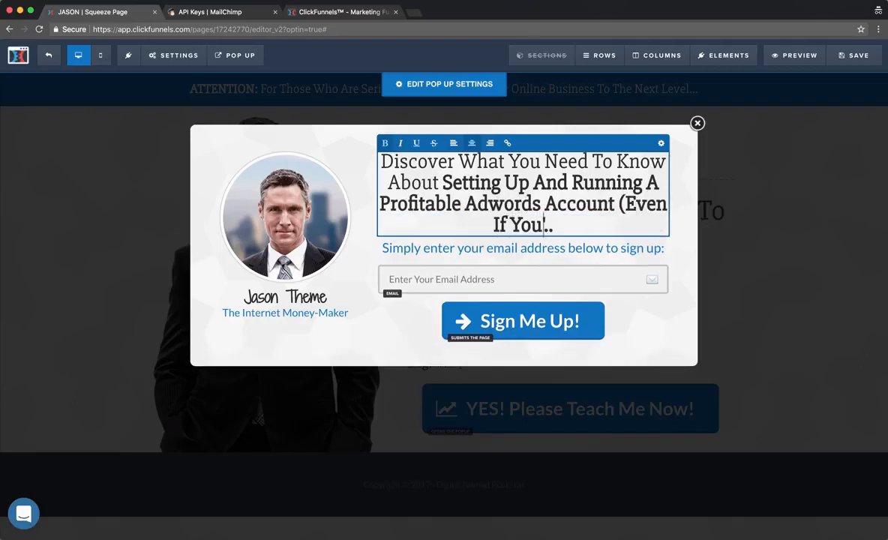
text(A Total Beginner)
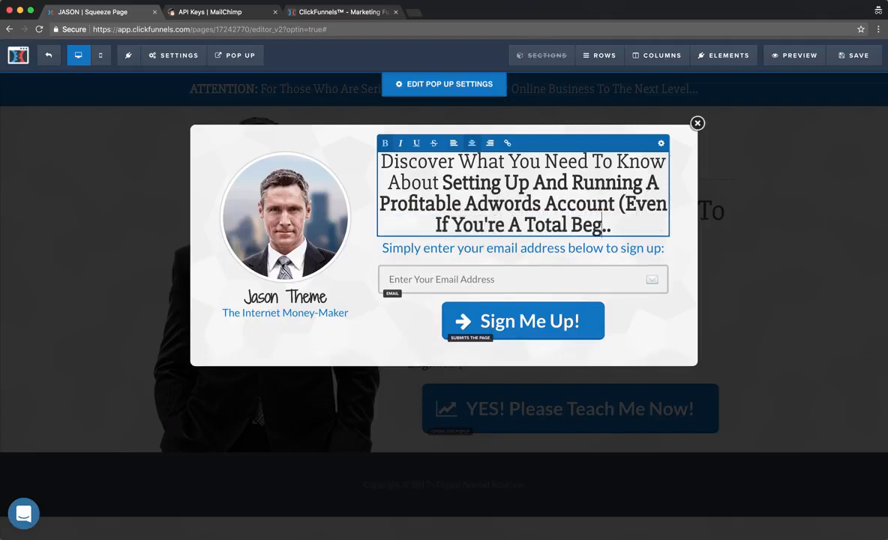
text())
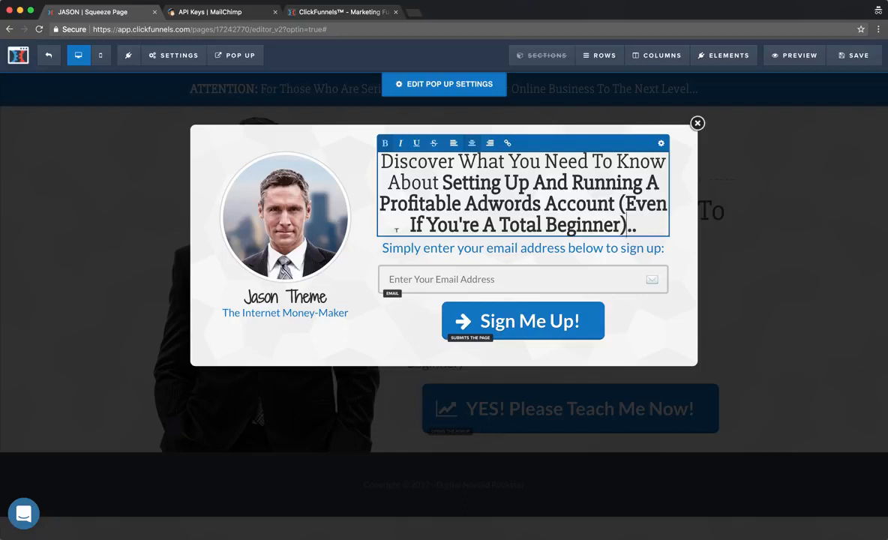
click(441, 250)
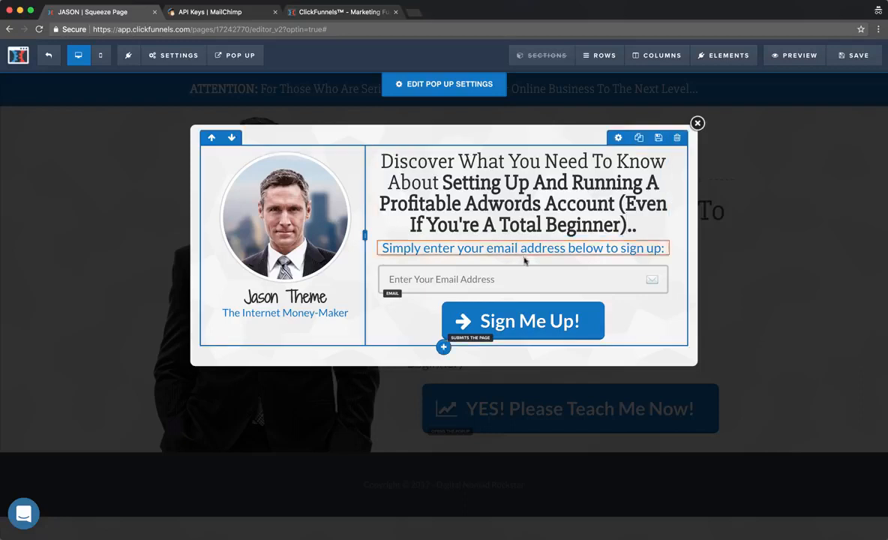
Replace the 'Internet Money-Maker' subtitle under the photo with the author's nickname.
click(486, 315)
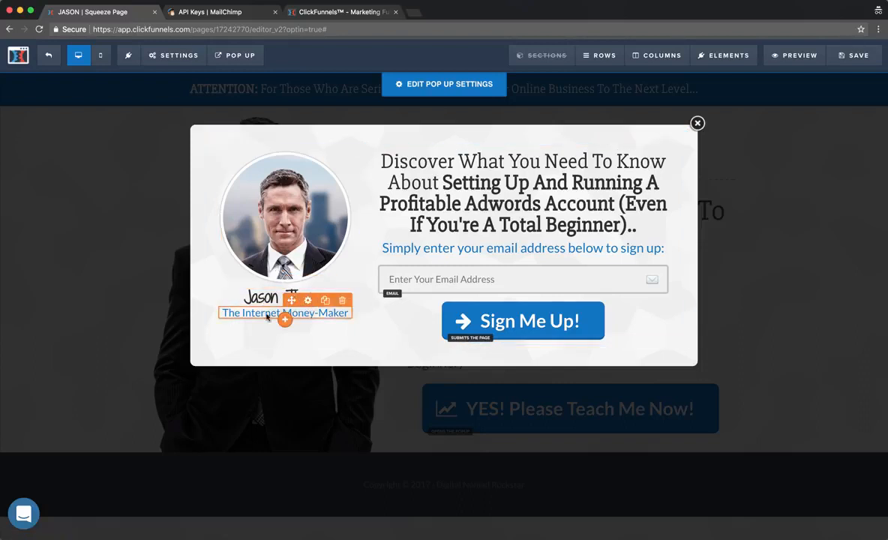
click(242, 312)
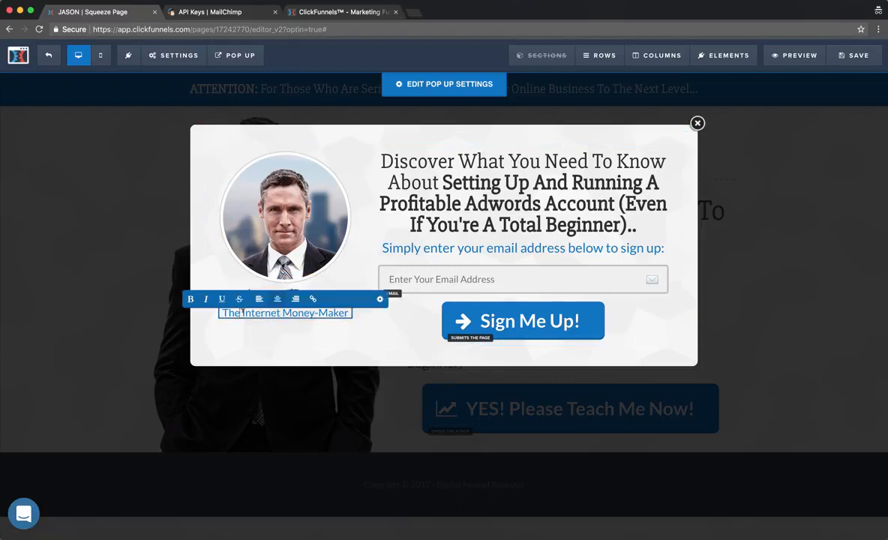
drag(241, 312, 360, 318)
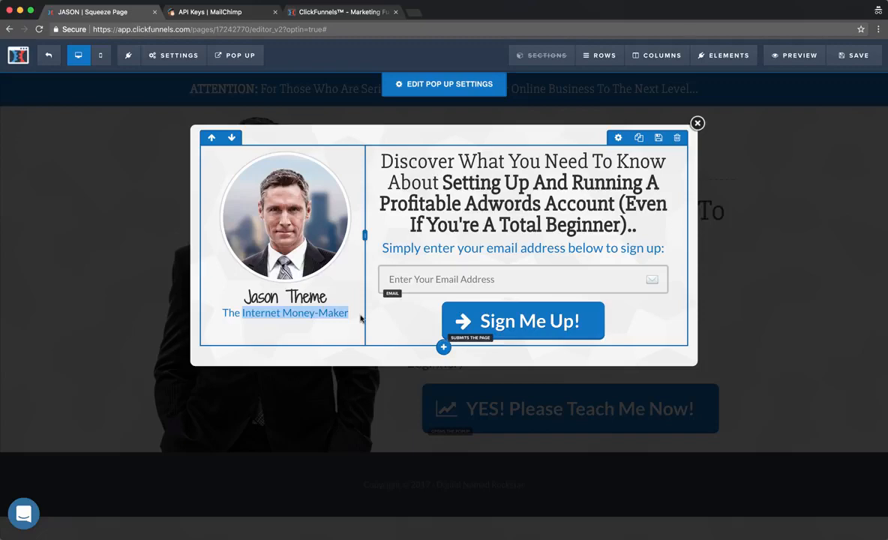
click(287, 338)
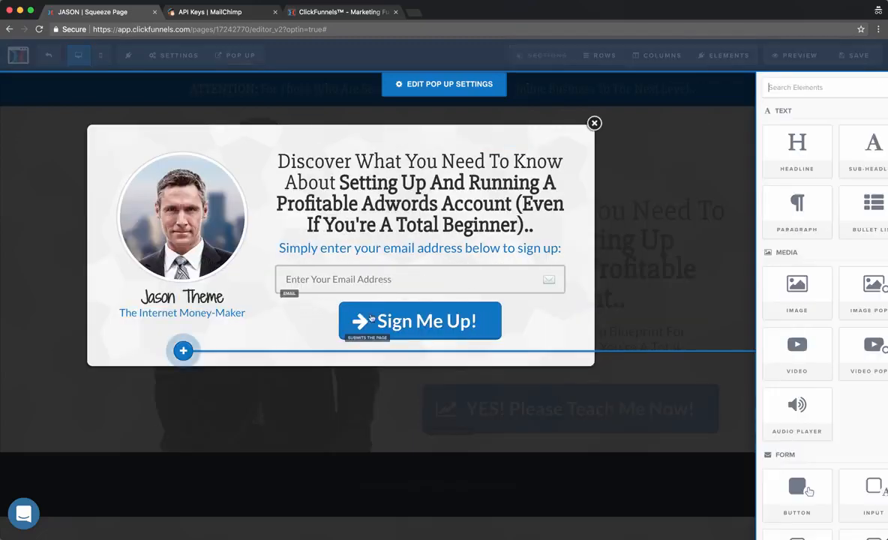
click(623, 135)
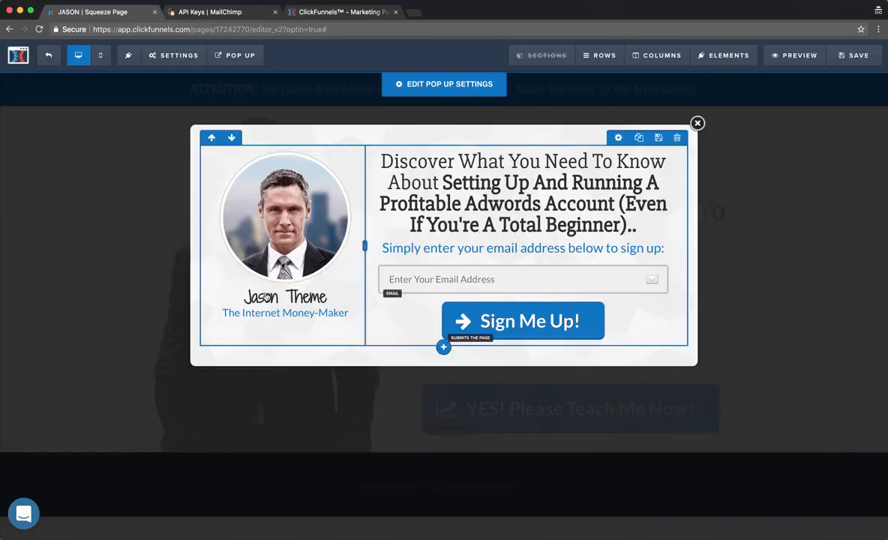
click(241, 311)
drag(242, 311, 344, 310)
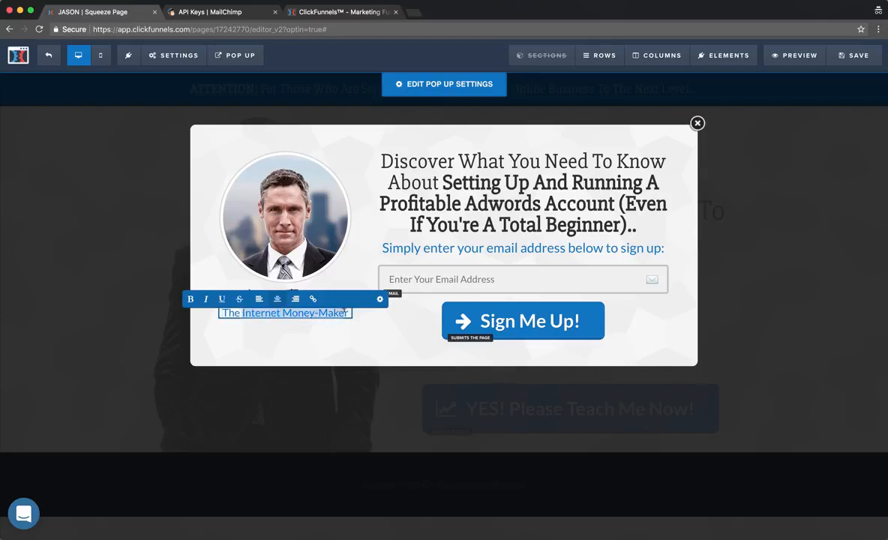
text(Nomad Brad)
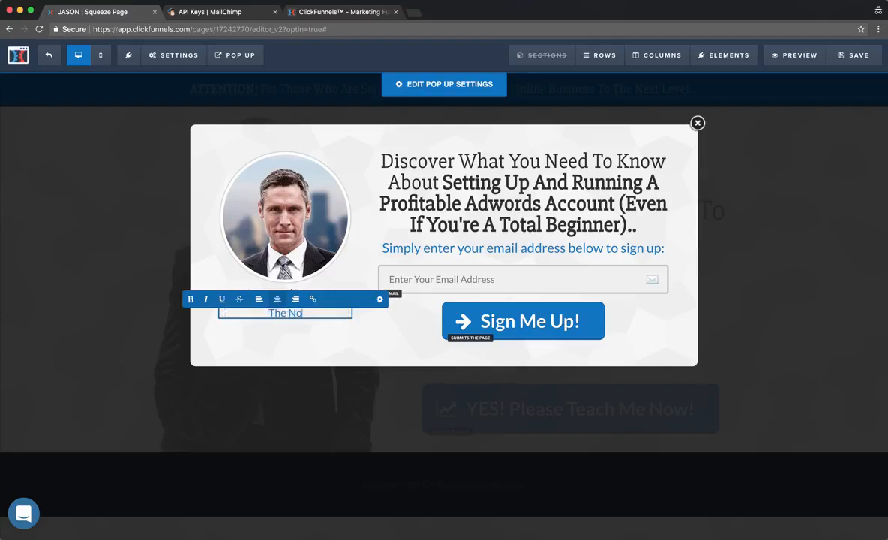
click(198, 213)
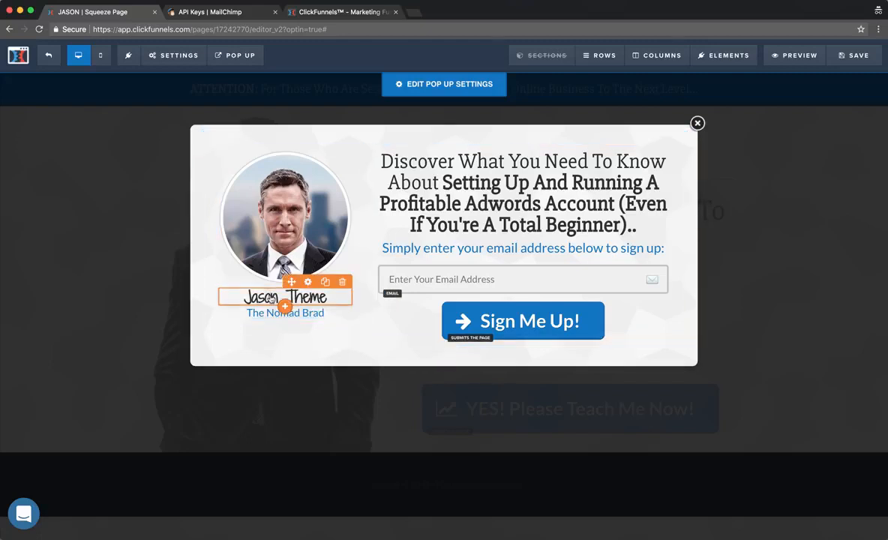
Replace the 'Jason Theme' heading with the author's full name and save the page.
click(308, 300)
drag(305, 297, 224, 297)
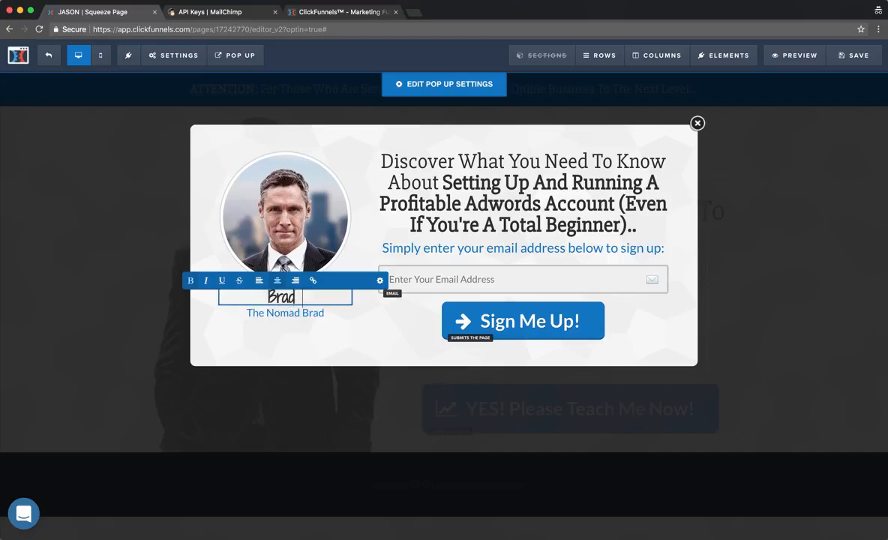
click(217, 160)
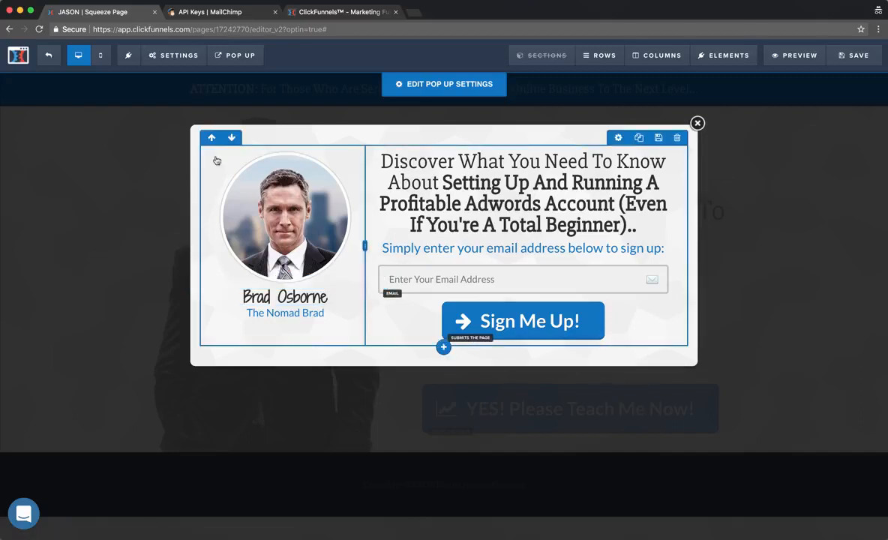
click(840, 63)
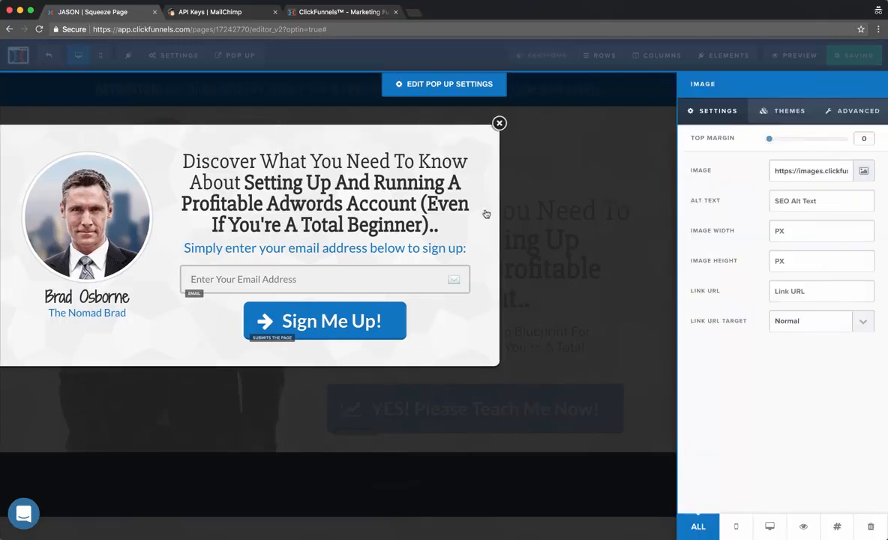
Put an uploaded photo in the popup's circle image, save, and close the popup editor.
click(566, 147)
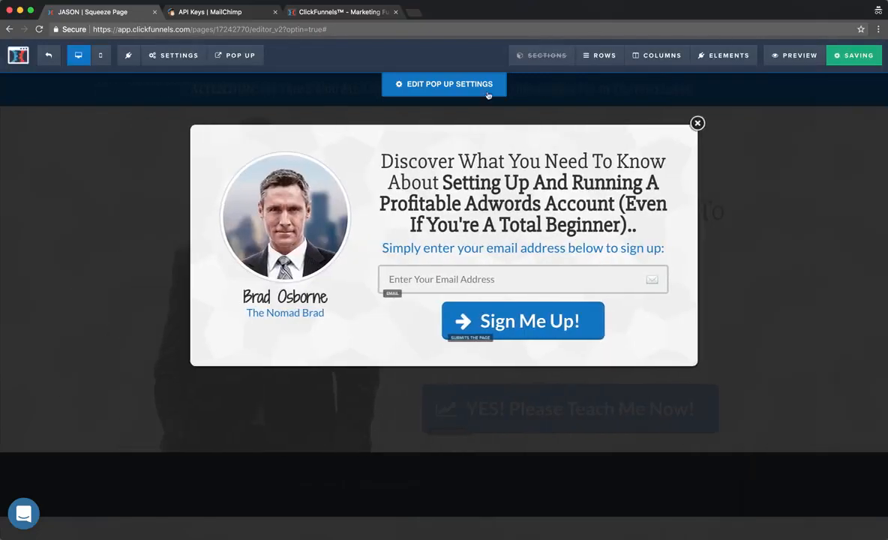
click(414, 1)
click(420, 17)
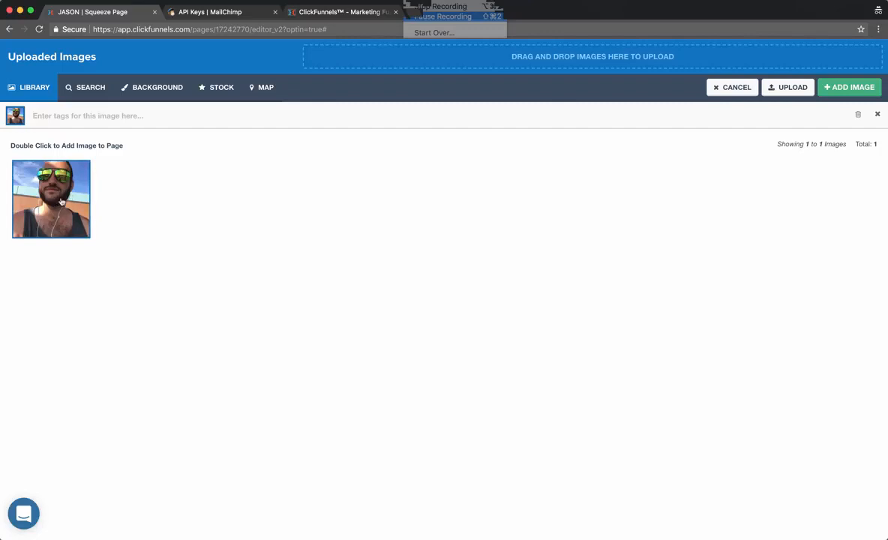
double_click(61, 201)
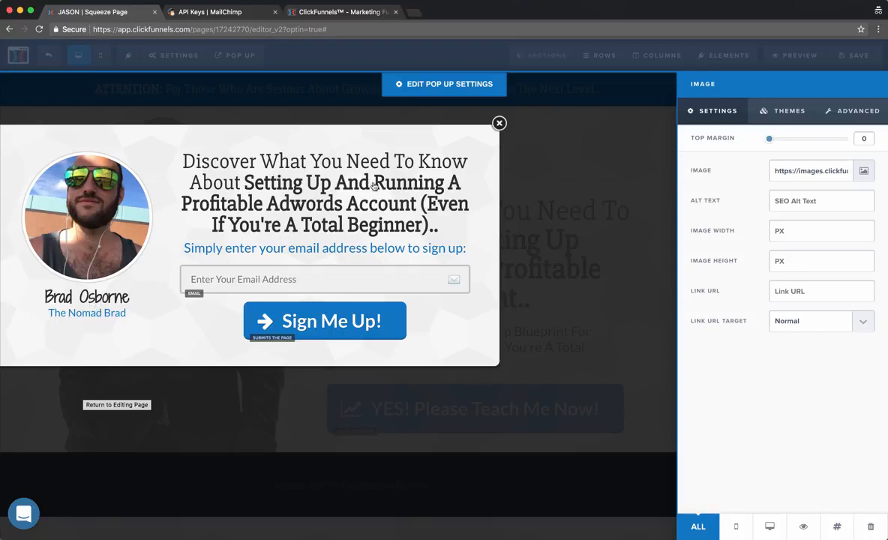
click(658, 155)
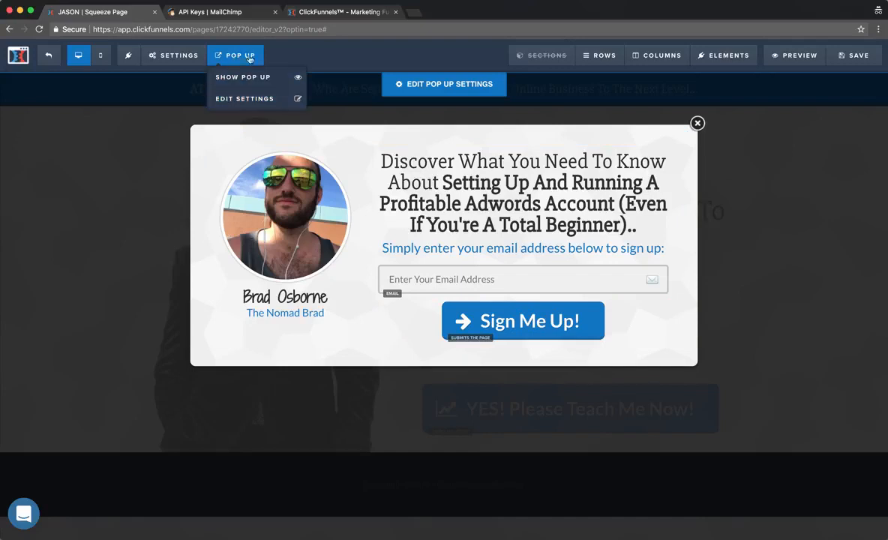
click(864, 59)
mouse_move(234, 57)
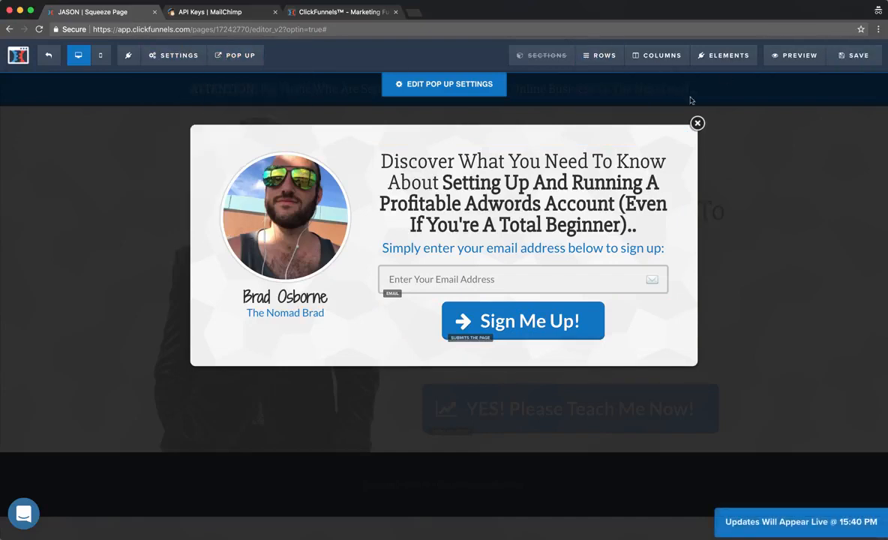
click(697, 124)
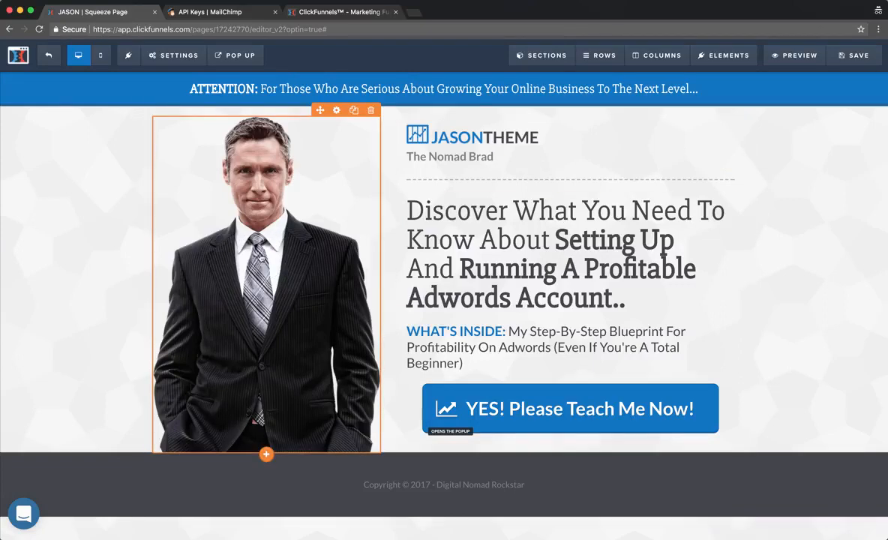
Open and close the squeeze page photo's settings without changes, then open a new incognito tab.
click(291, 249)
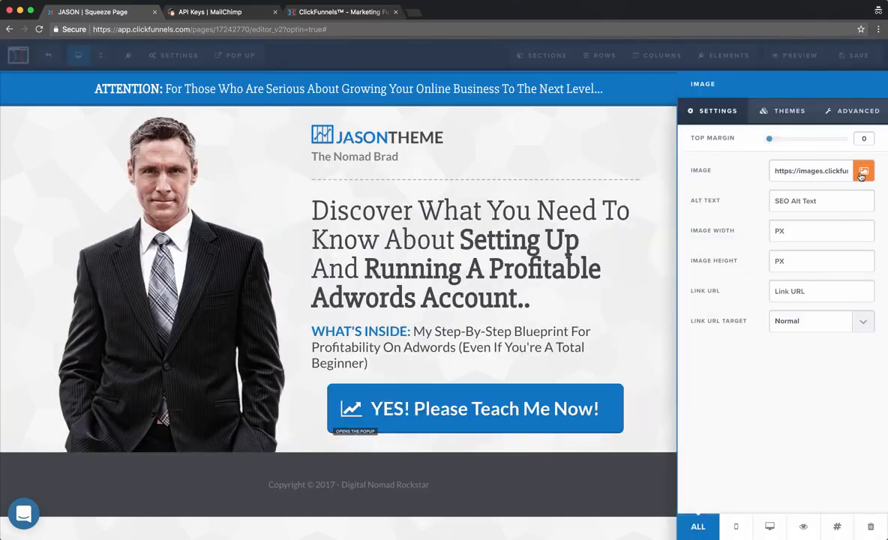
click(120, 265)
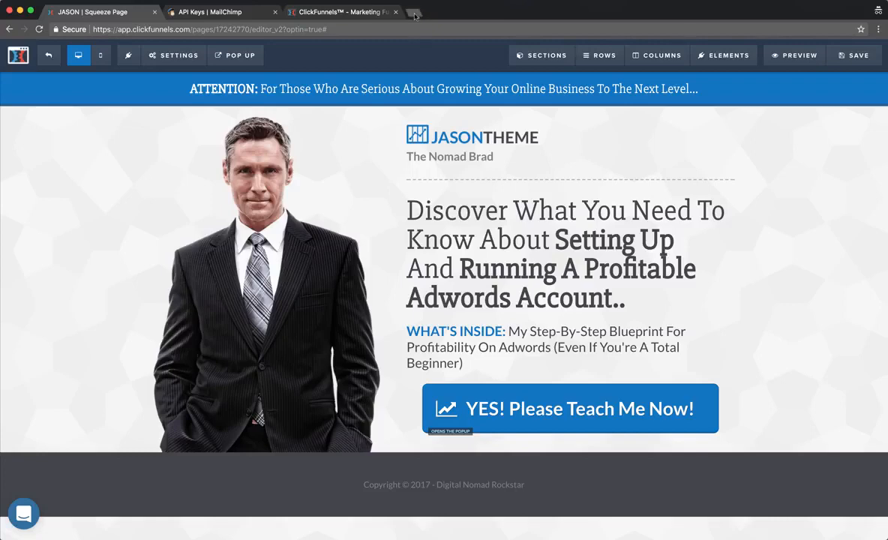
click(414, 14)
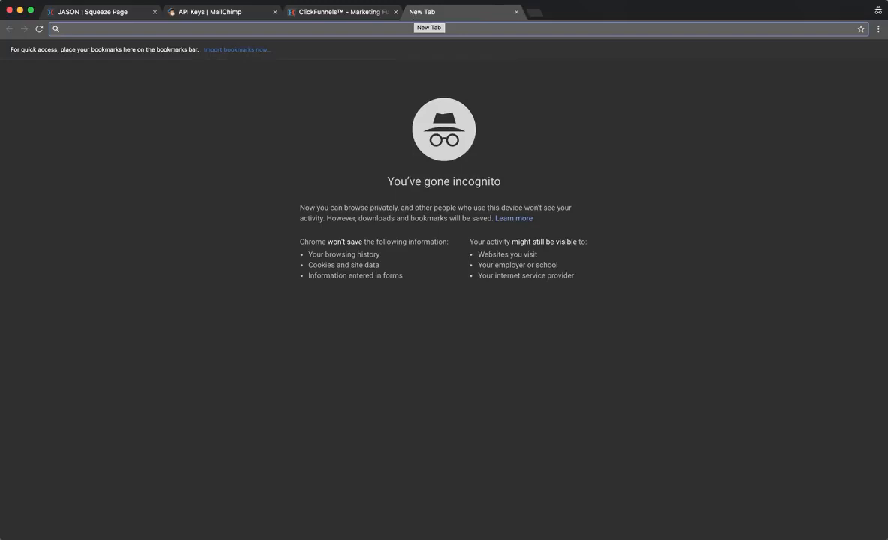
Find Wattpad Book Cover under Blogging & eBooks in Canva and start a blank design.
click(412, 1)
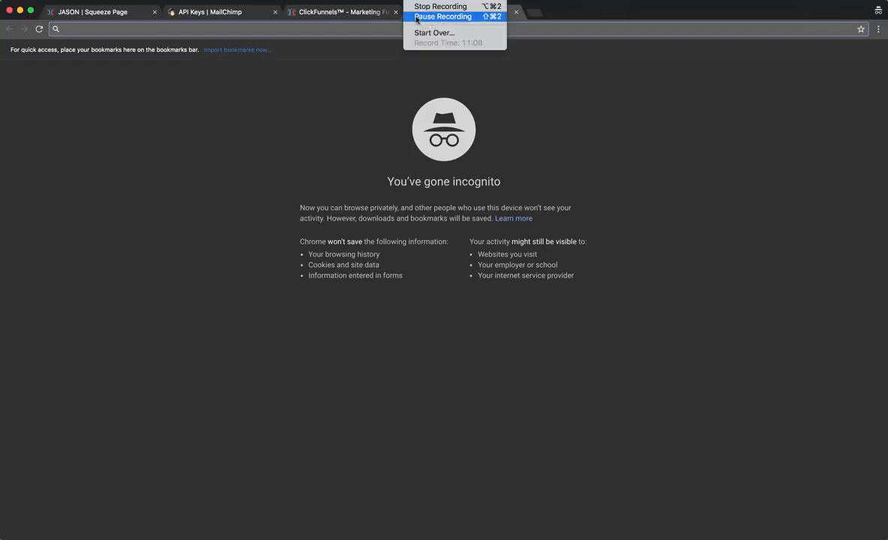
click(417, 16)
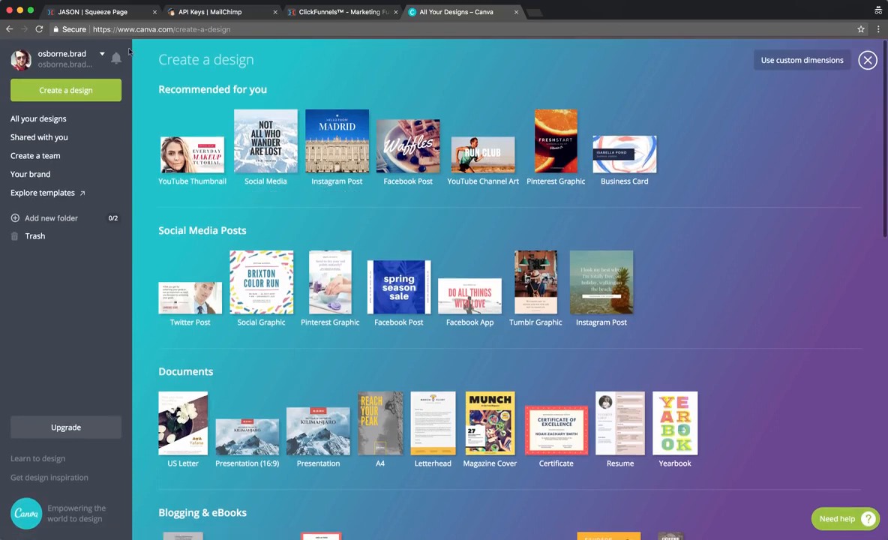
scroll(217, 162, down, 2)
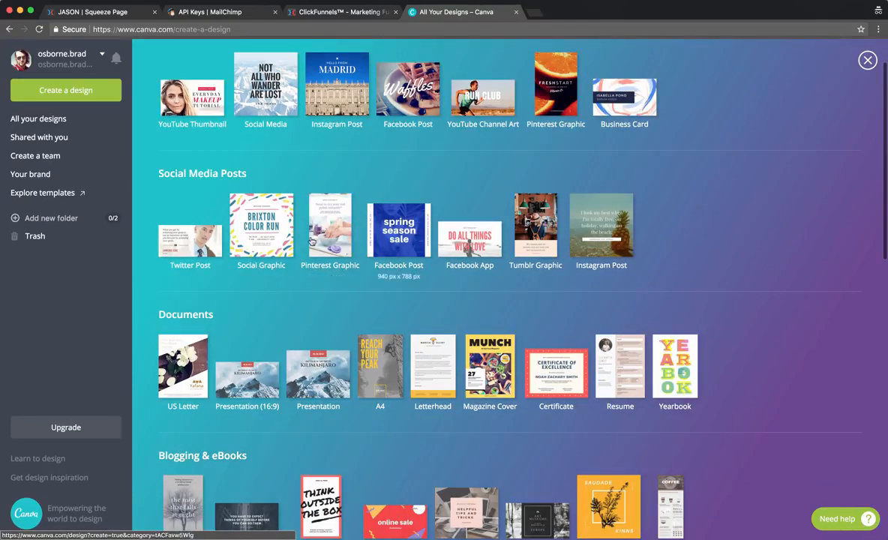
scroll(292, 225, down, 4)
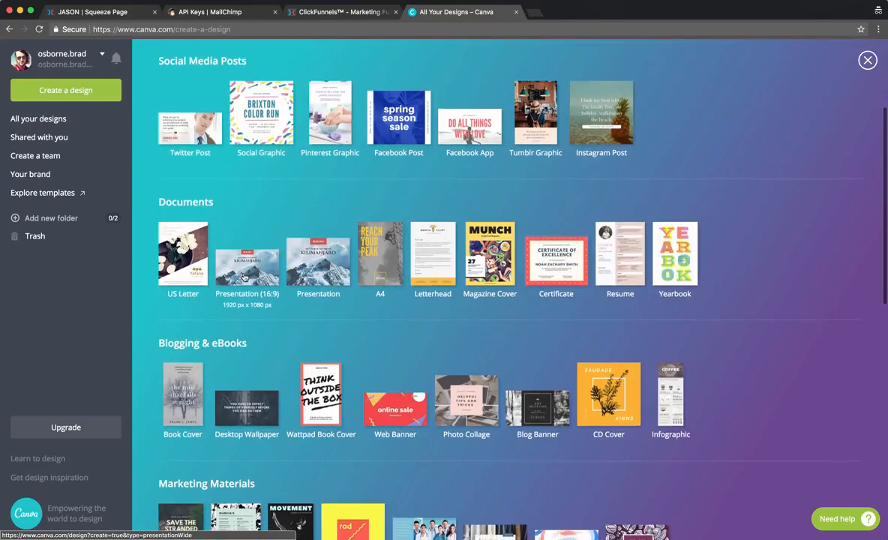
scroll(255, 271, down, 4)
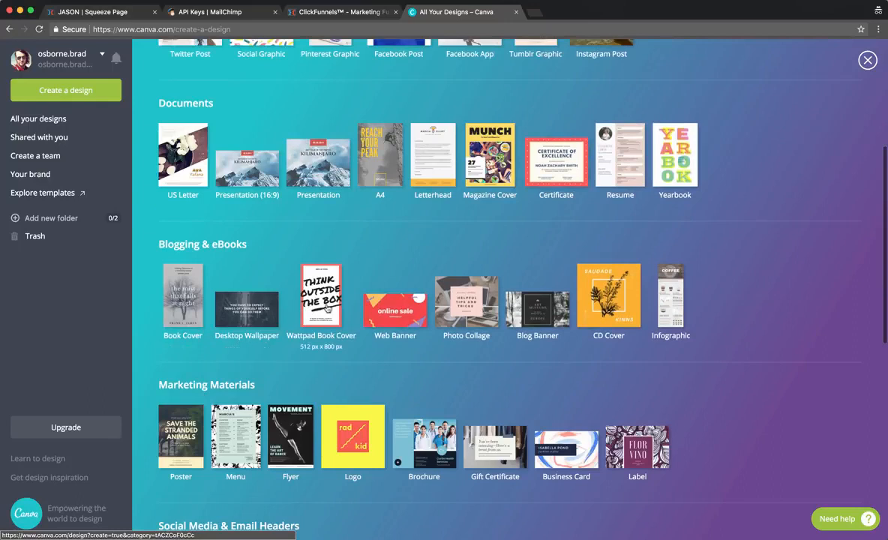
scroll(315, 309, up, 1)
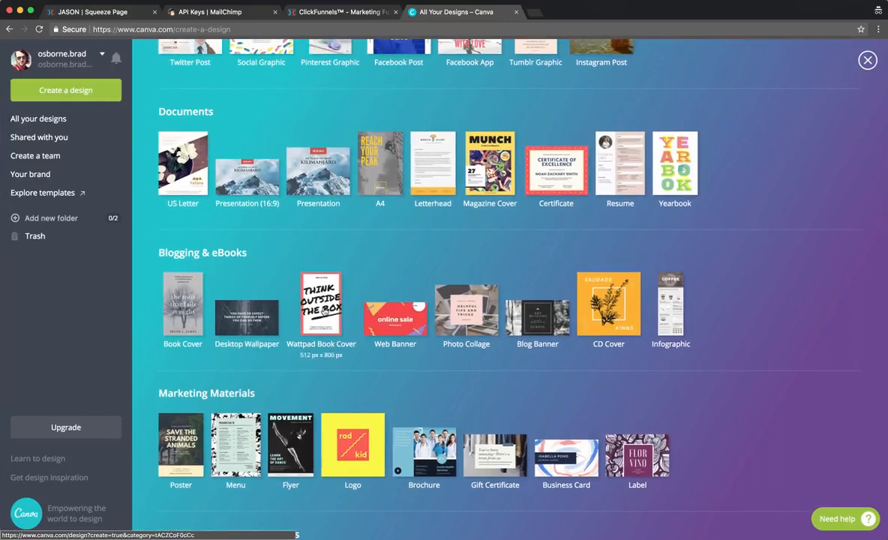
click(322, 308)
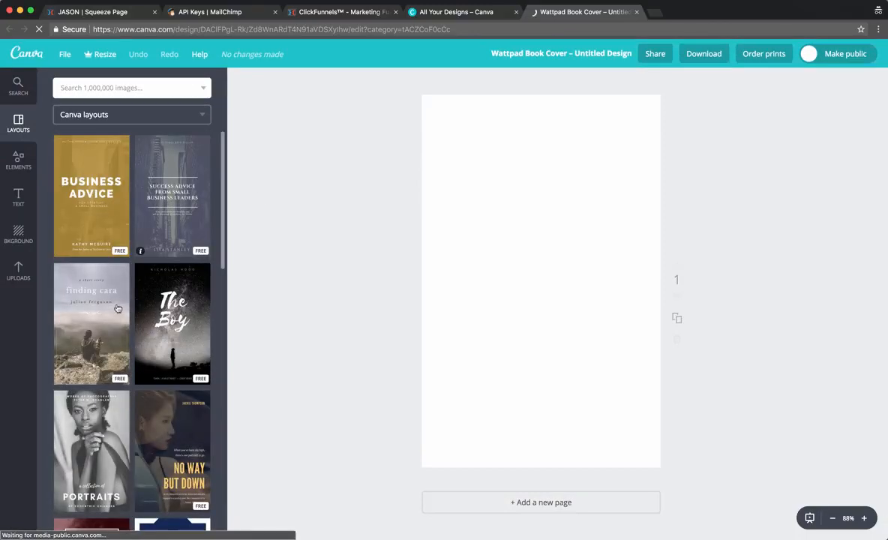
Apply the gold 'Business Advice — For Starting A Small Business' layout to the cover.
scroll(150, 345, down, 5)
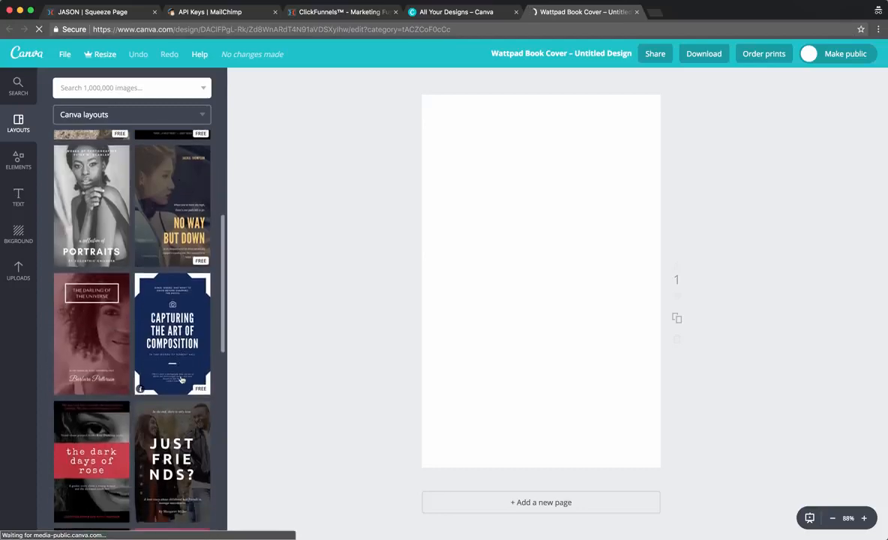
scroll(172, 360, down, 1)
scroll(138, 308, down, 2)
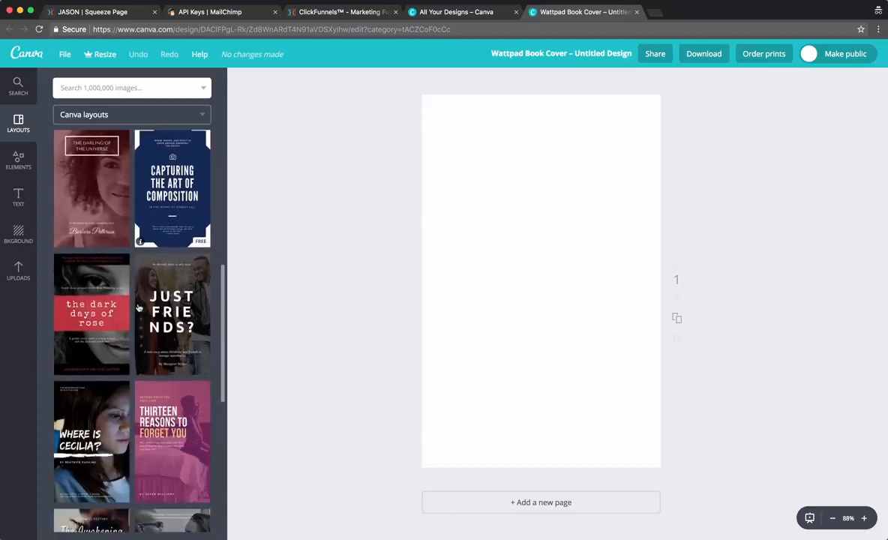
scroll(138, 308, down, 5)
scroll(140, 306, up, 2)
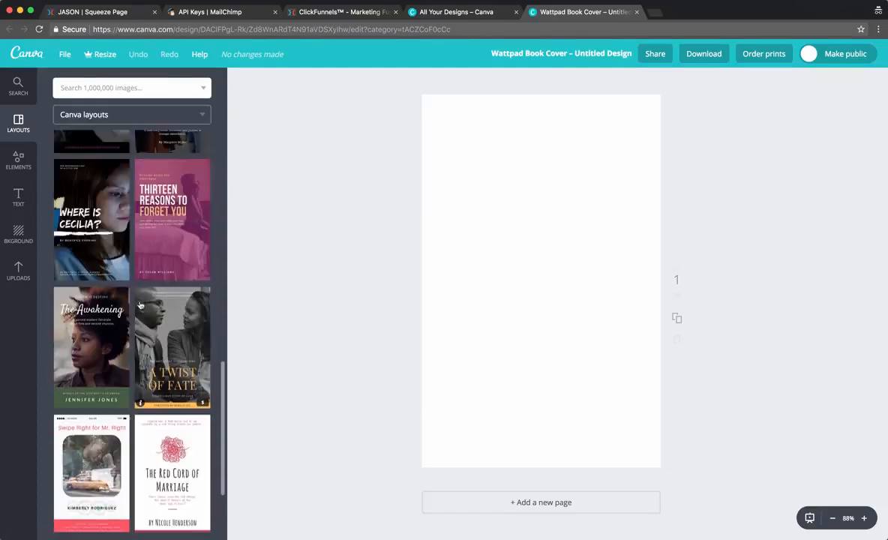
scroll(139, 305, up, 10)
click(75, 176)
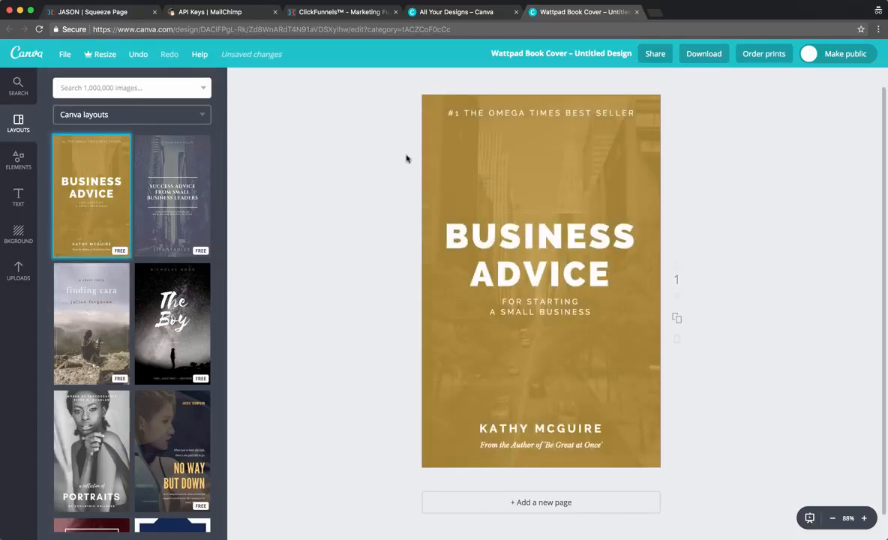
Replace the BUSINESS ADVICE headline with 'THE GOOGLE ADWORDS BOOTCAMP' and the subtitle with 'FOR BEGINNERS'.
click(494, 112)
click(514, 112)
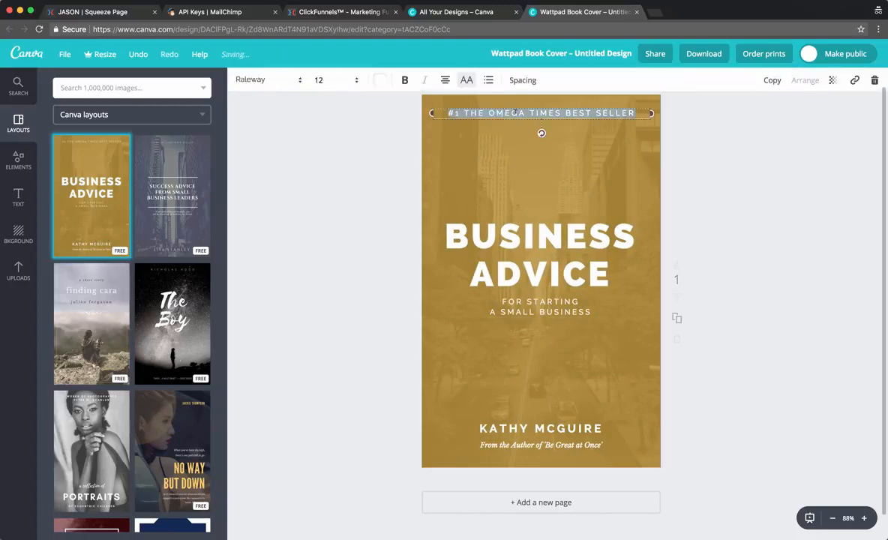
click(363, 200)
click(566, 251)
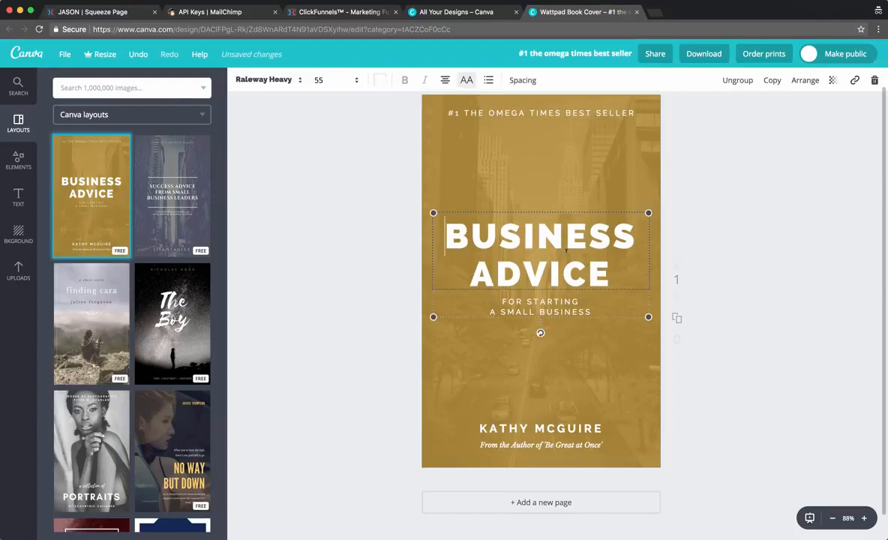
key(ctrl+a)
text(THE)
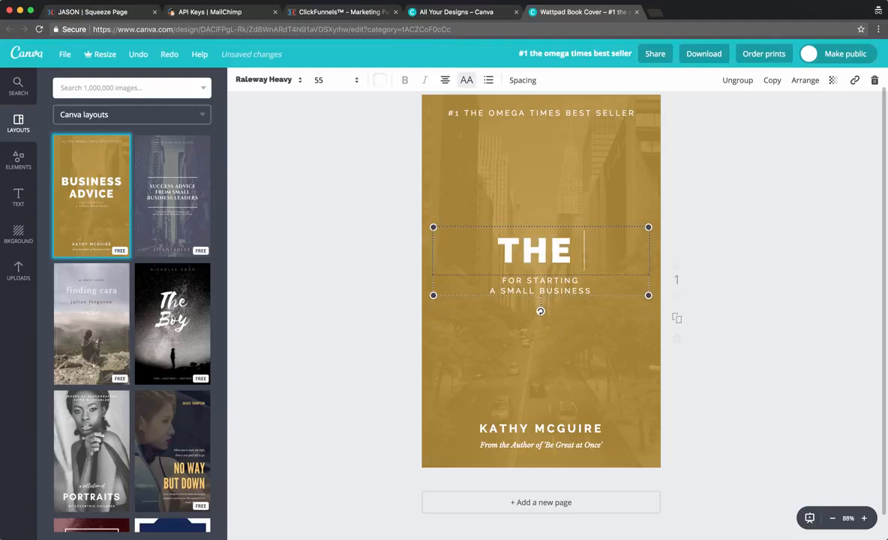
text( GOOGLE ADWORDS)
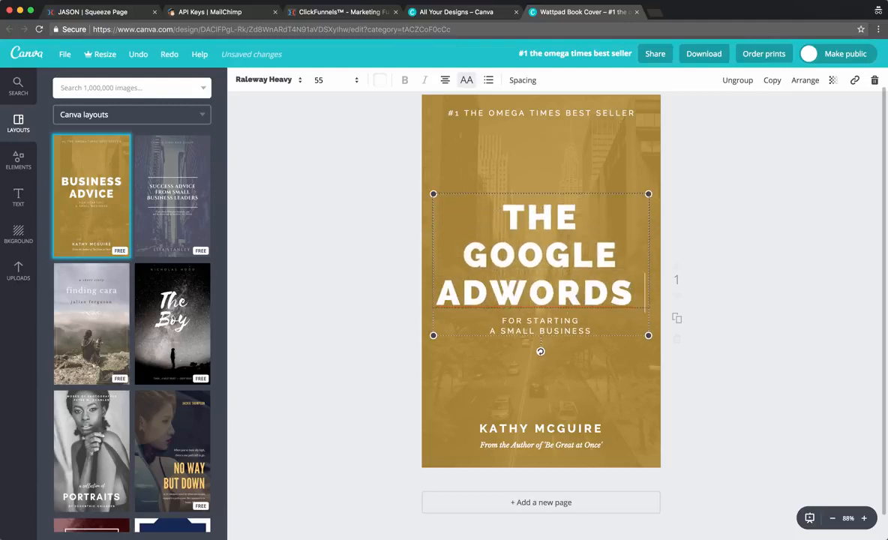
text( BOOTCAMP)
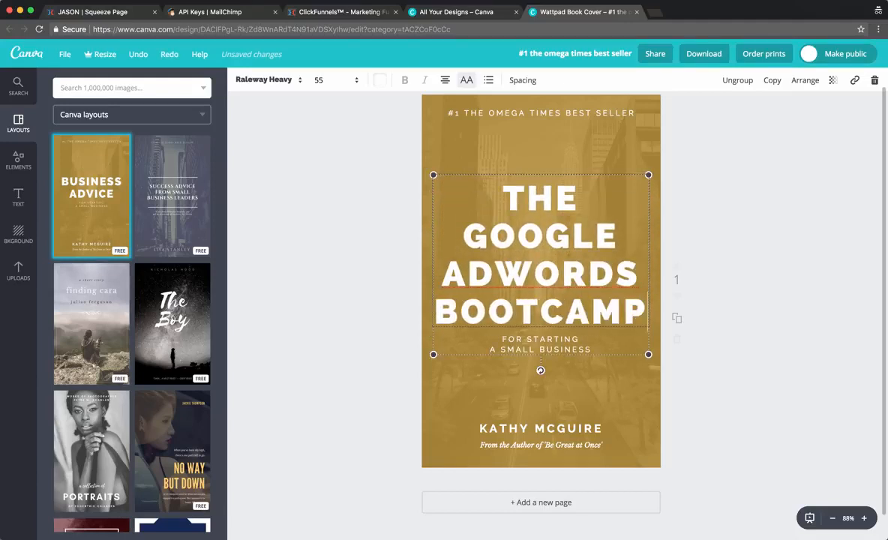
triple_click(528, 339)
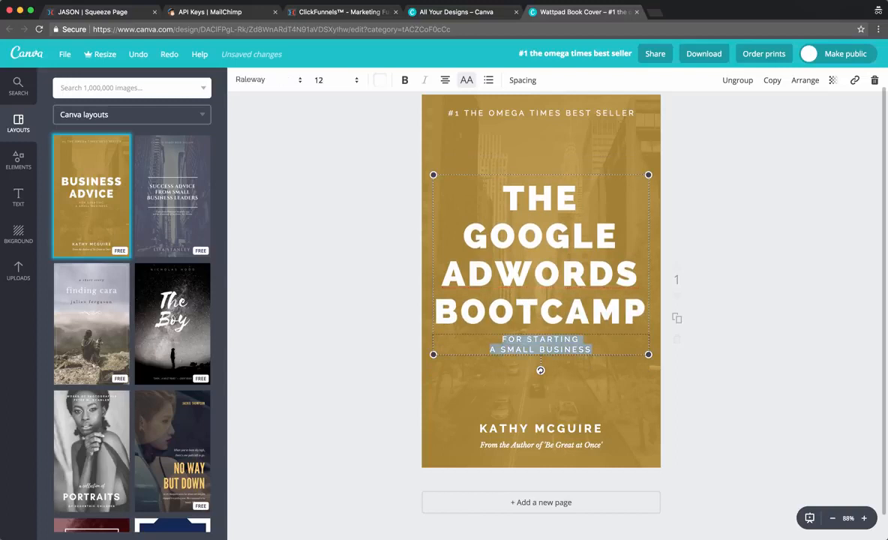
text(FOR BEGINNERS)
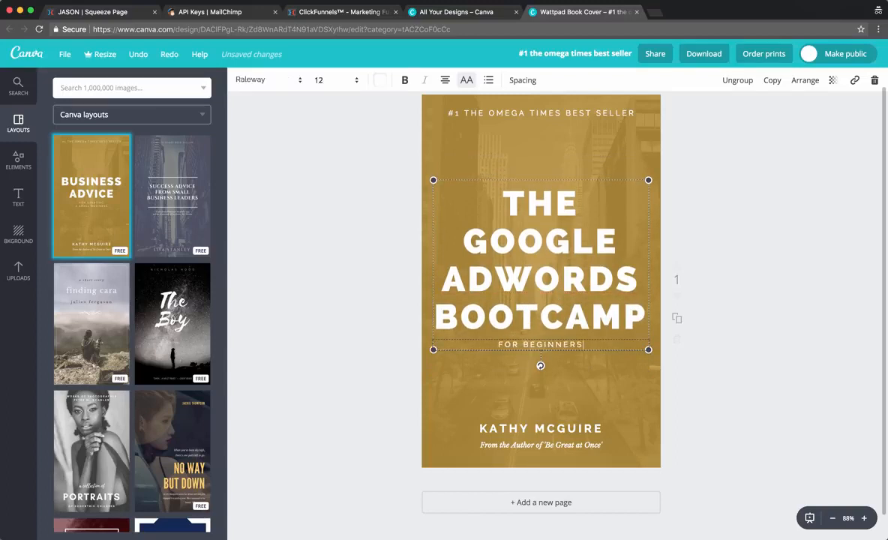
click(472, 139)
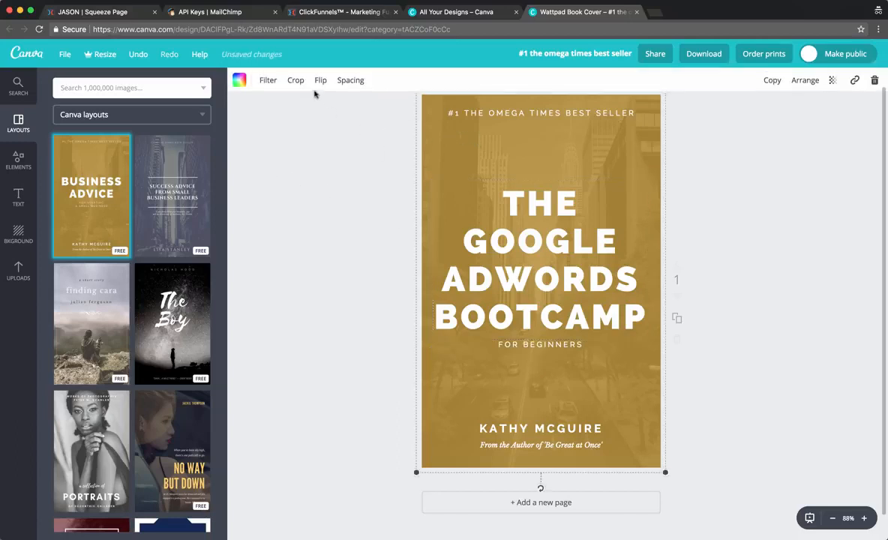
Delete the cover's background photo along with its empty image frame.
drag(515, 105, 402, 151)
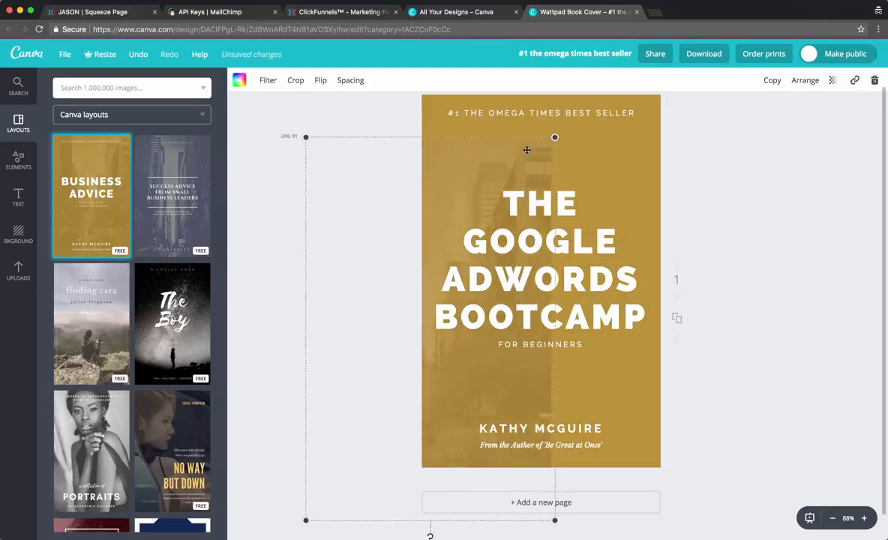
click(873, 81)
click(834, 115)
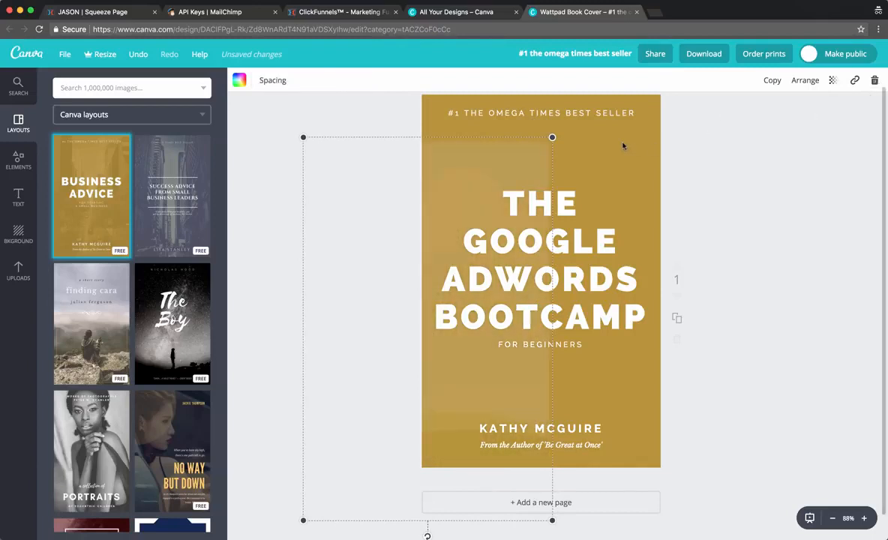
click(873, 80)
click(839, 129)
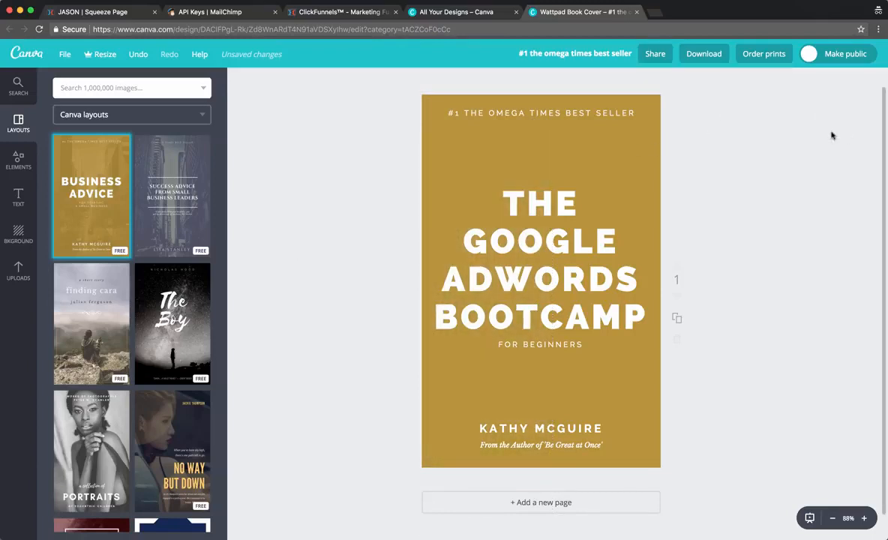
Set the cover page background colour to white.
click(444, 151)
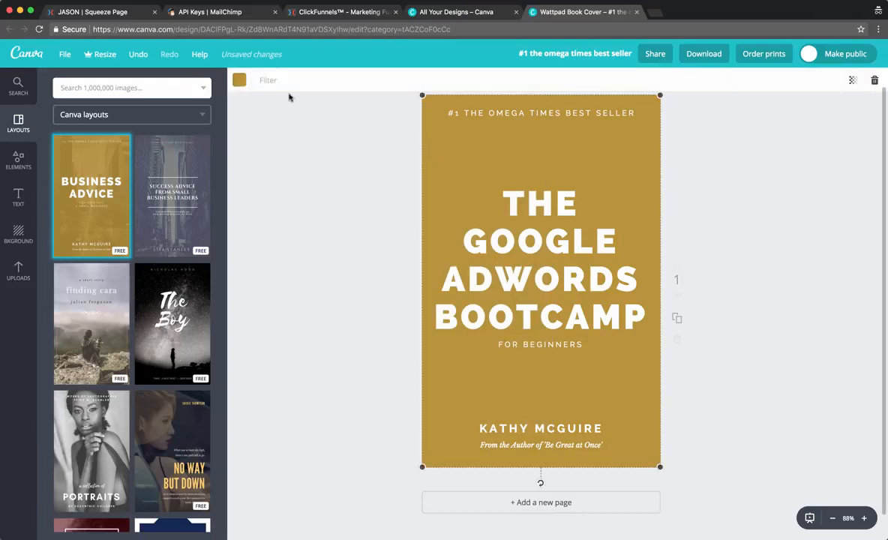
click(239, 79)
click(331, 224)
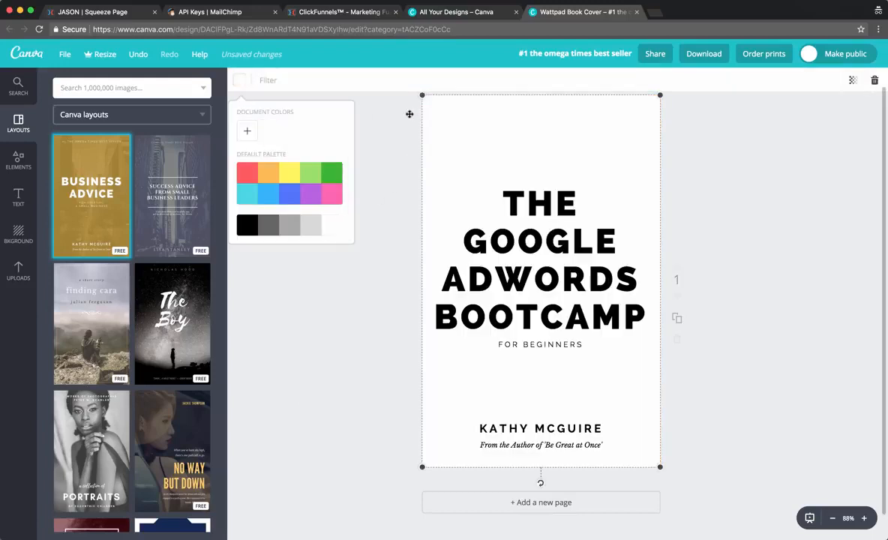
click(738, 230)
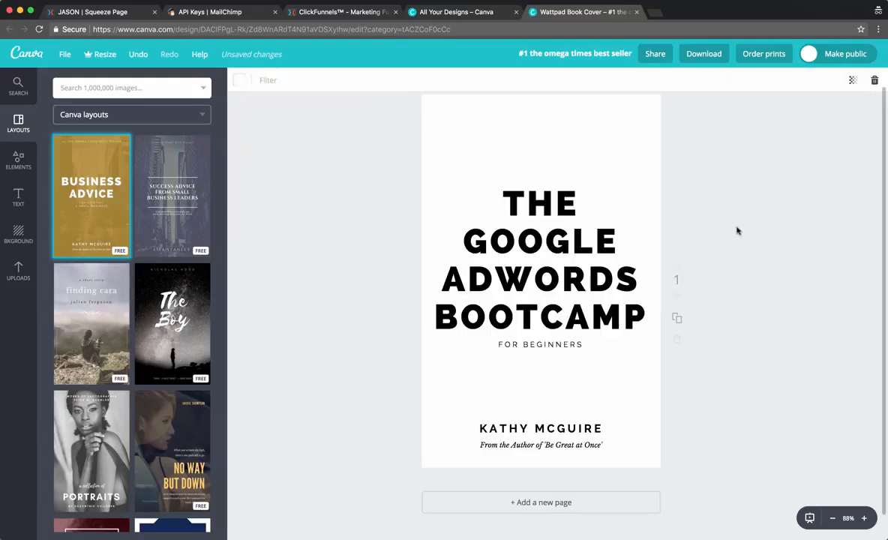
Replace the template author name at the bottom with 'DIGITAL NOMAD ROCKSTAR'.
click(533, 434)
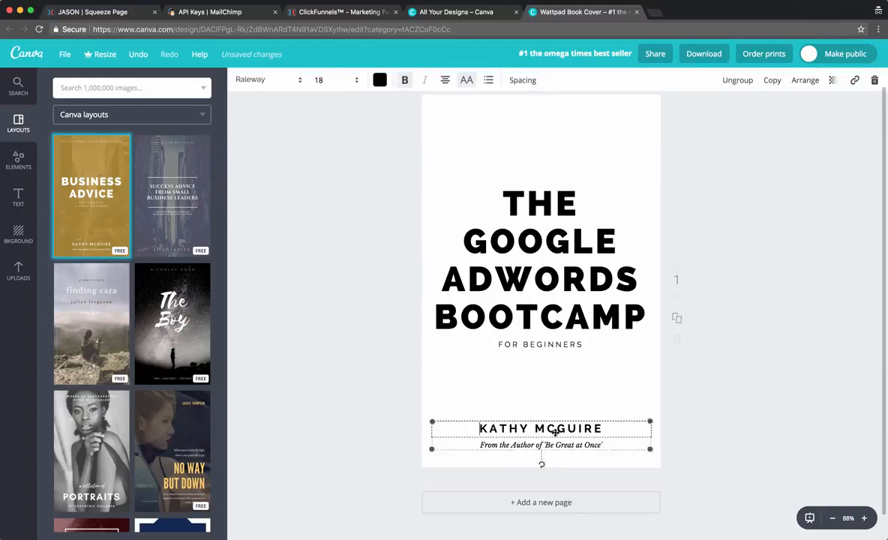
double_click(533, 429)
text(THE NOMAD BRAD)
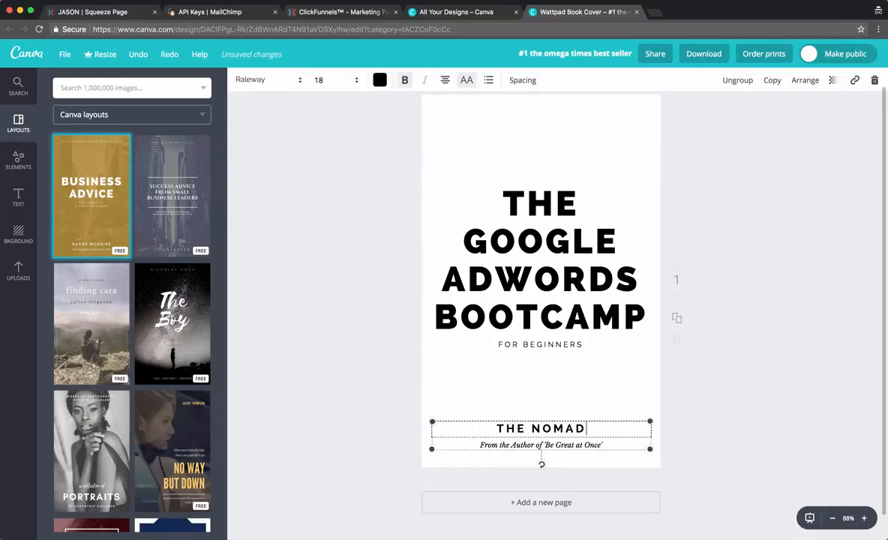
click(357, 438)
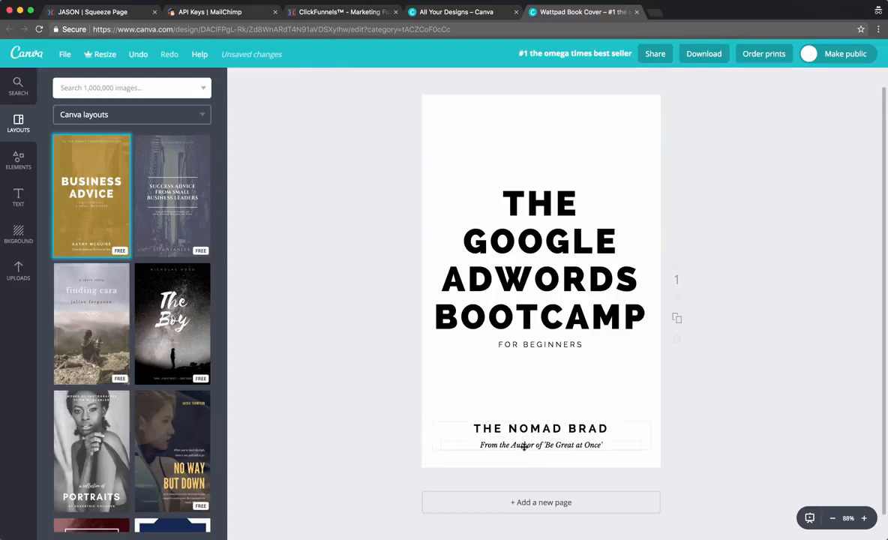
click(519, 443)
double_click(519, 429)
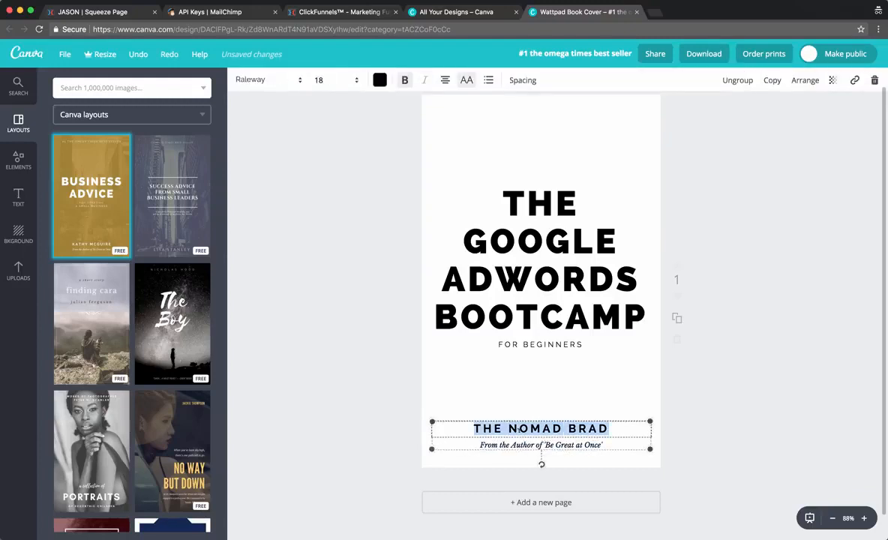
text(DIGITAL NO)
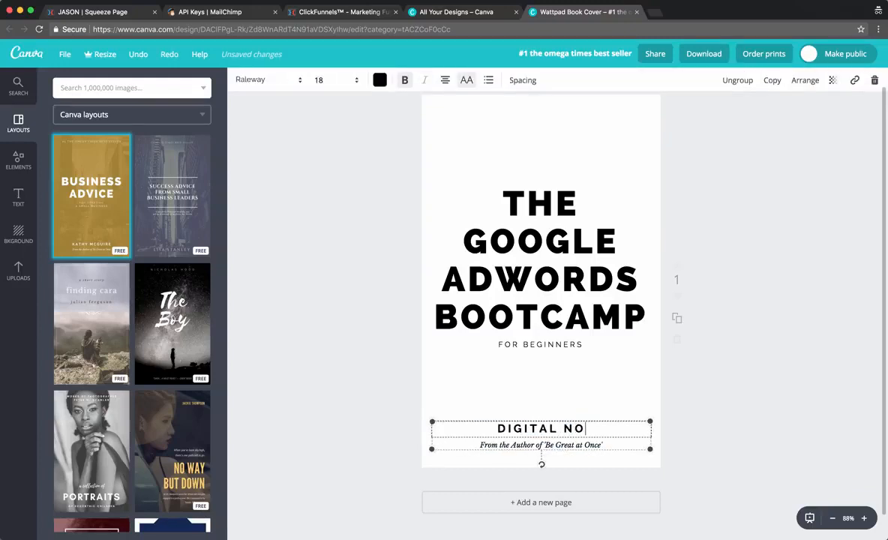
text(MAD ROCKSTAR)
click(279, 322)
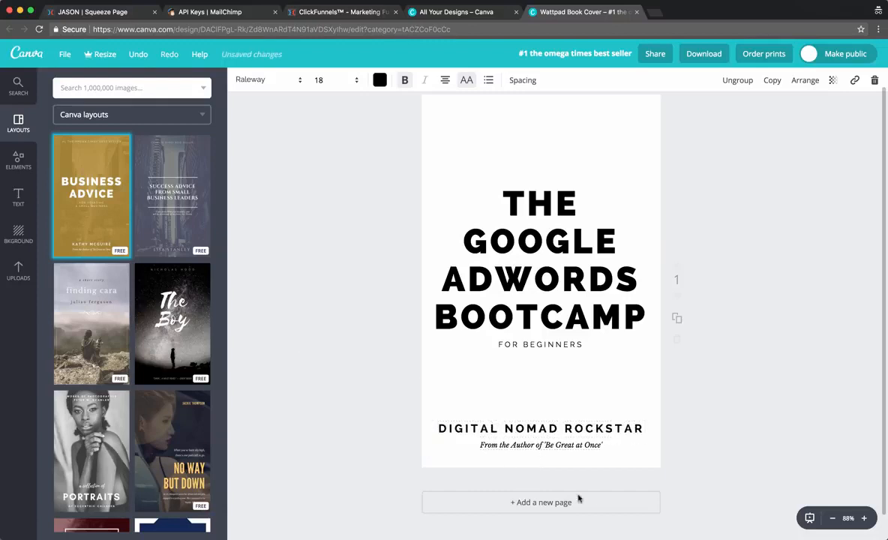
click(583, 447)
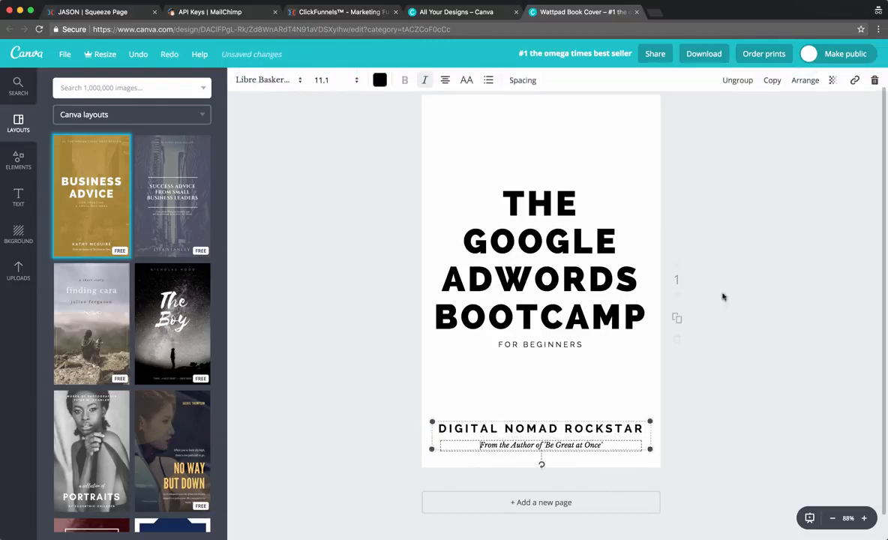
double_click(583, 446)
text(ww)
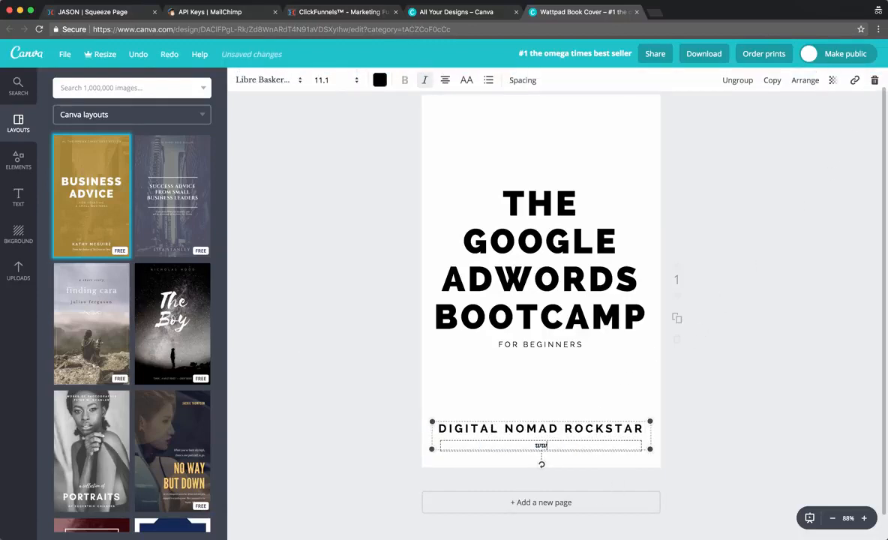
text(w.digitalnomadrockstar.com)
click(811, 390)
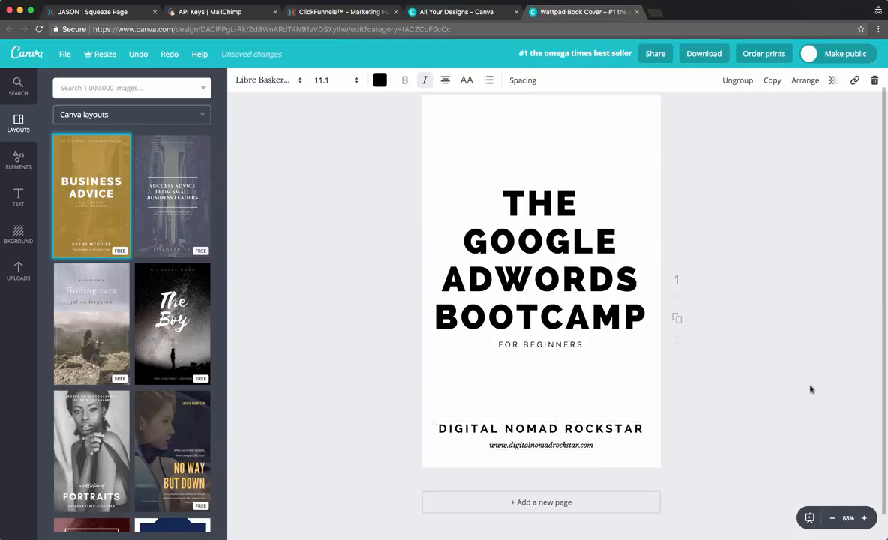
Delete the whole bottom author and website text group from the cover.
click(564, 446)
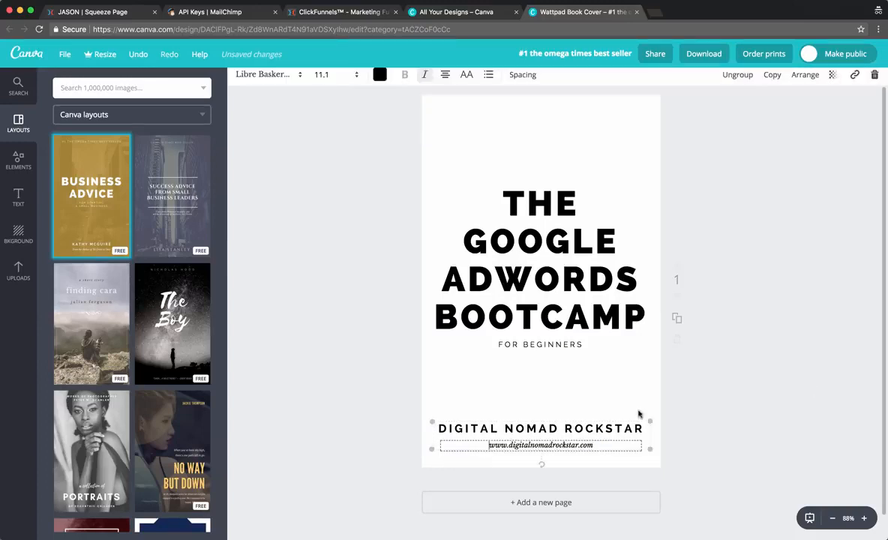
click(751, 370)
click(603, 428)
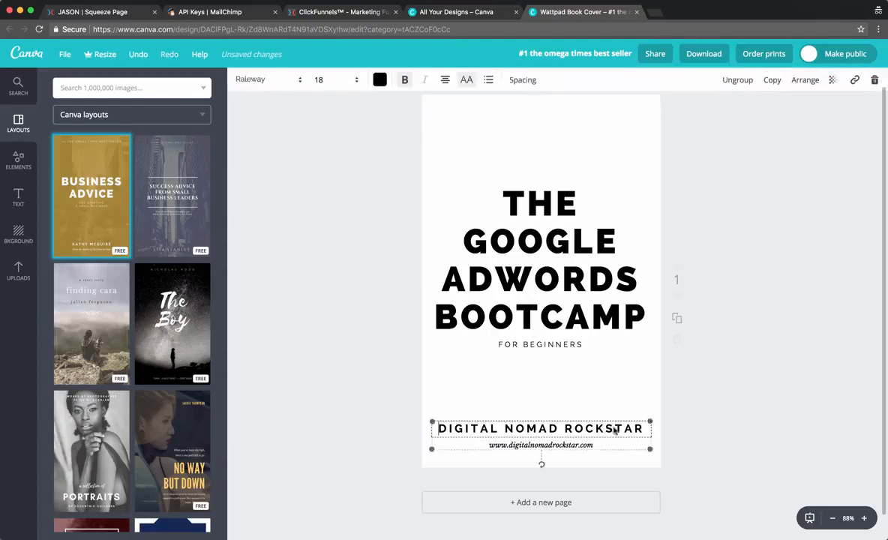
click(874, 80)
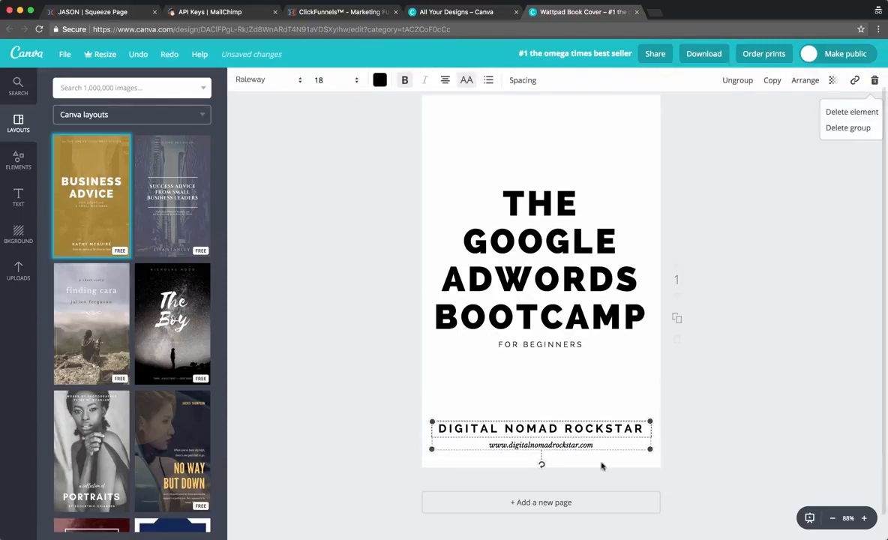
click(849, 125)
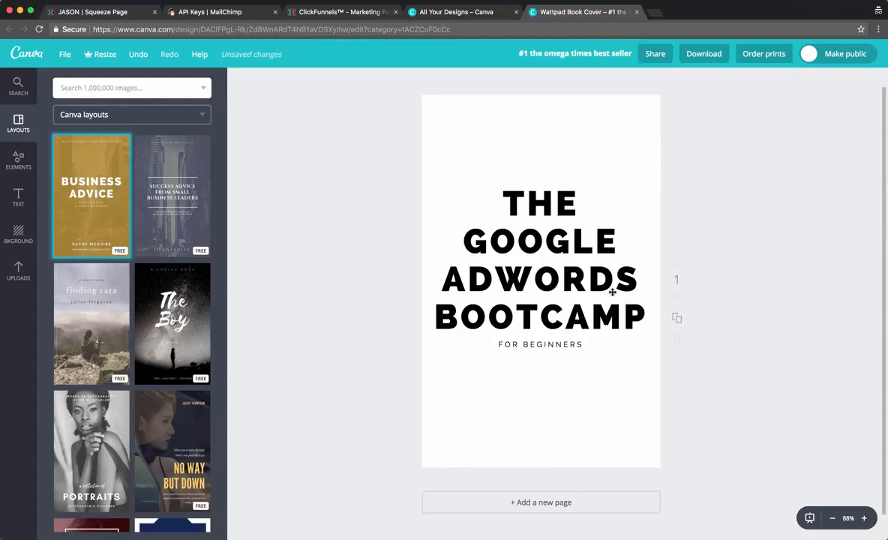
Add an outlined square shape from Elements > Shapes to the cover.
click(551, 264)
click(414, 202)
scroll(527, 325, up, 1)
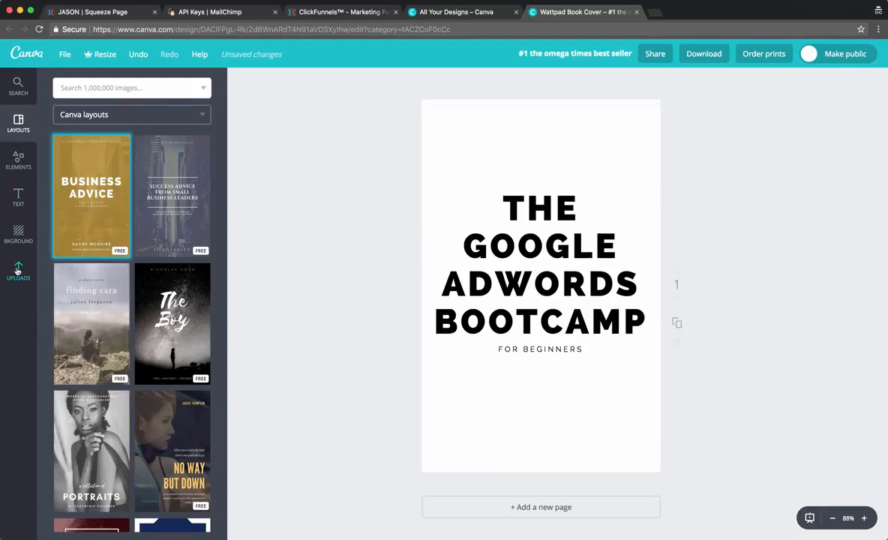
click(18, 197)
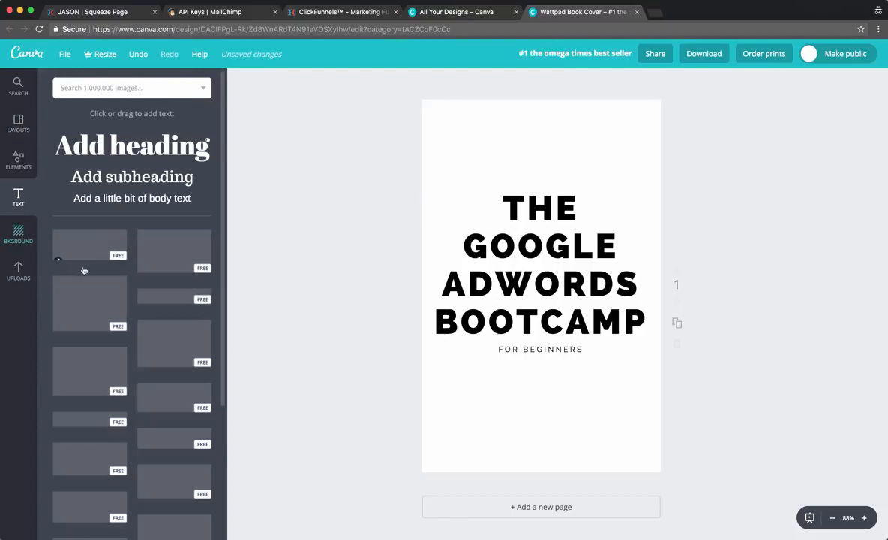
click(19, 161)
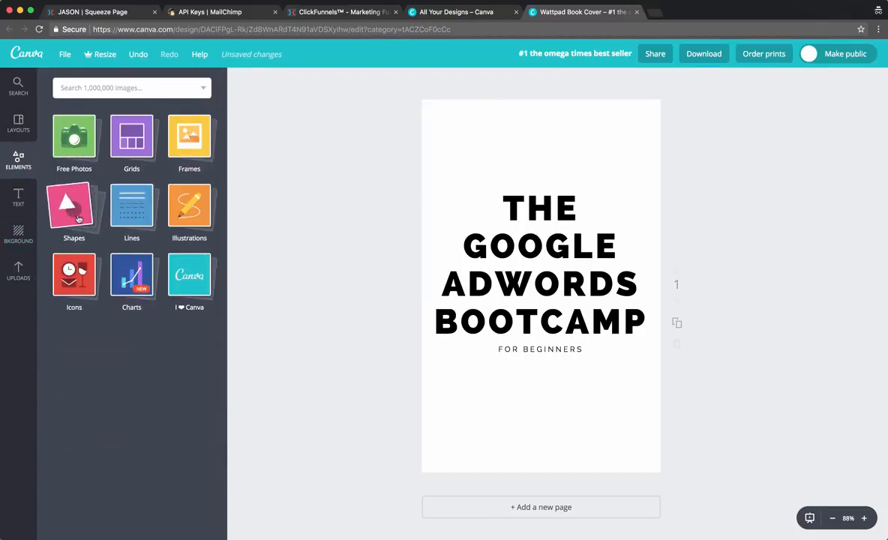
click(75, 214)
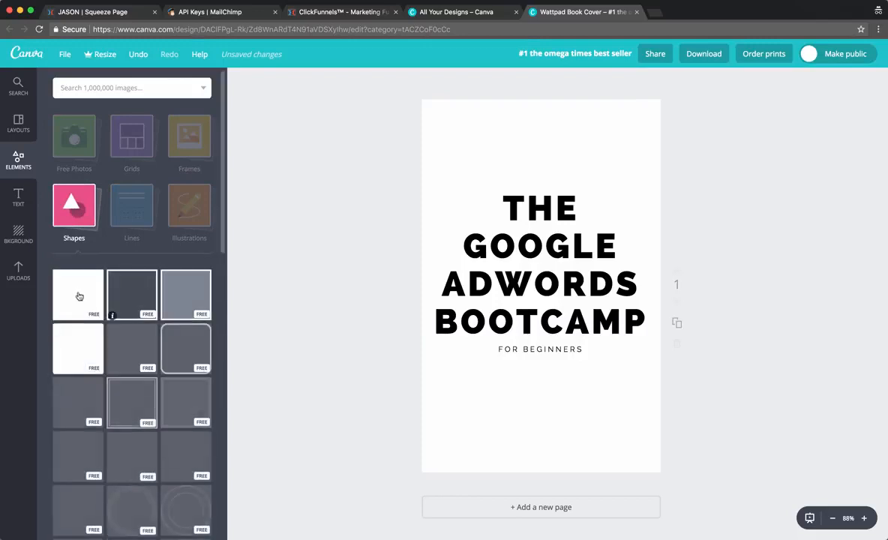
click(131, 303)
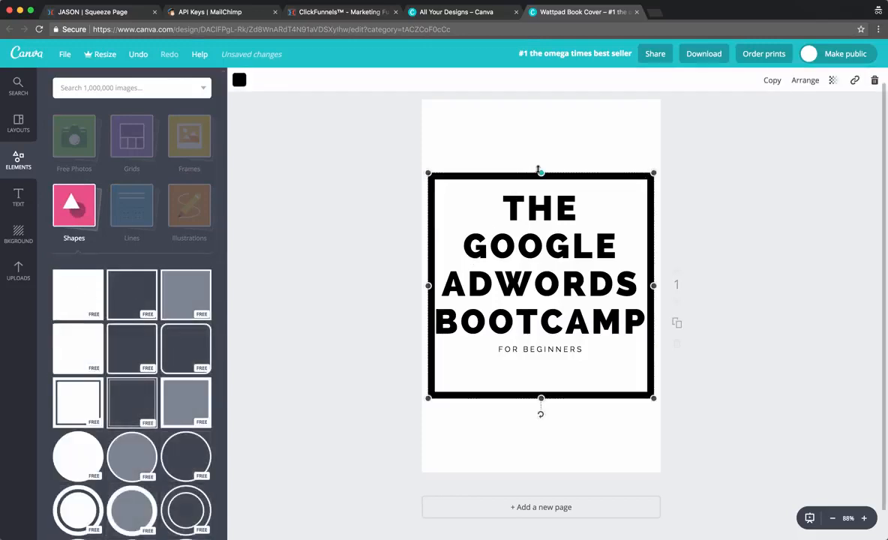
Stretch the square outline to the page edges so it frames the whole cover.
drag(540, 172, 540, 98)
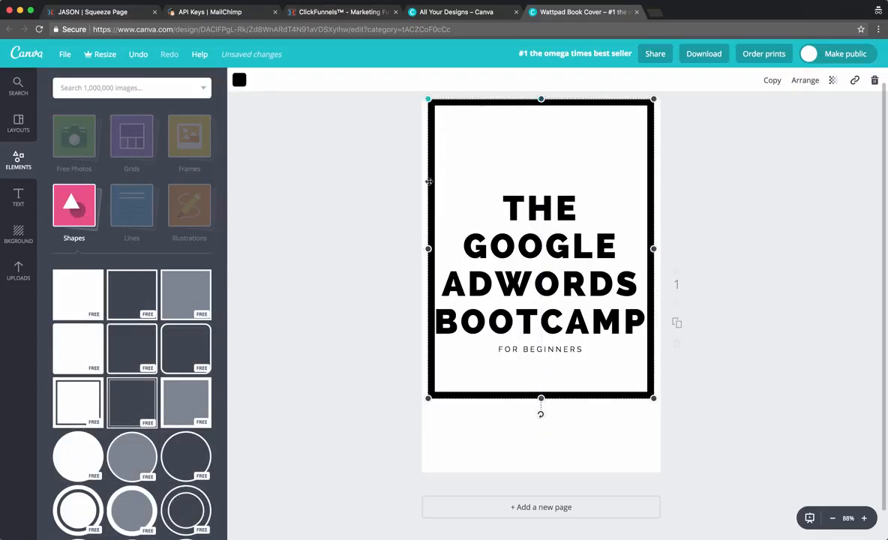
drag(428, 249, 416, 249)
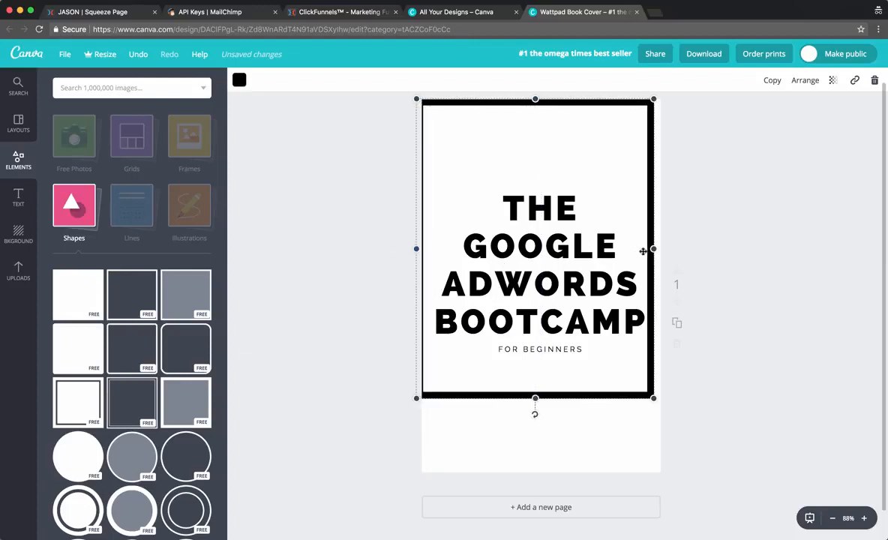
mouse_move(654, 248)
mouse_down()
mouse_move(672, 248)
mouse_move(664, 249)
mouse_up()
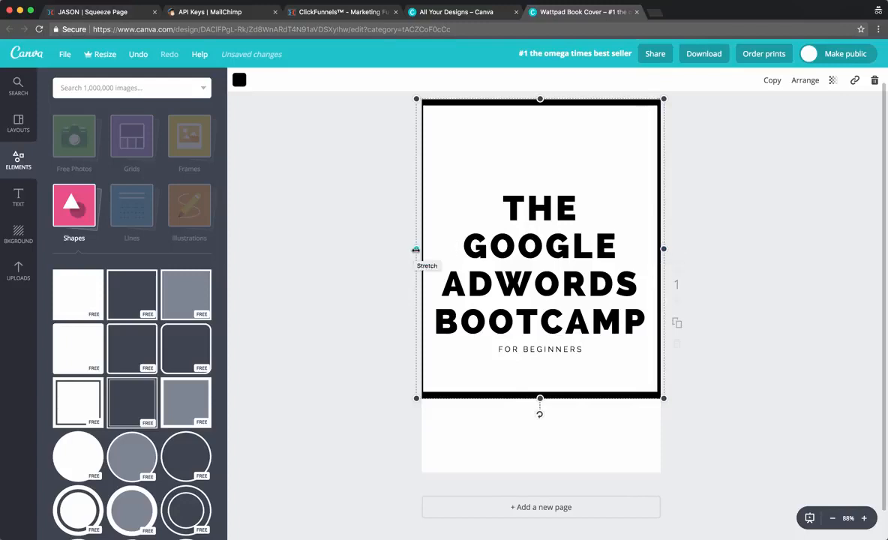
drag(417, 250, 419, 249)
drag(547, 403, 542, 474)
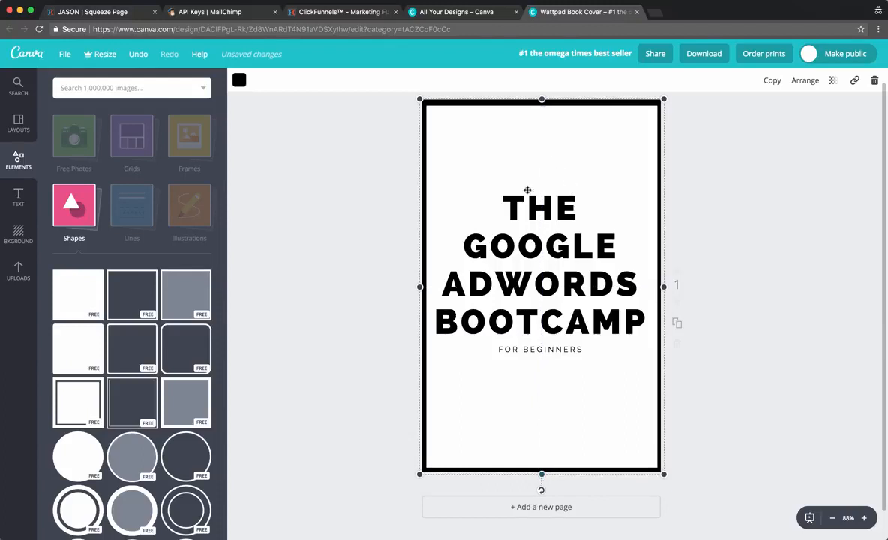
click(708, 230)
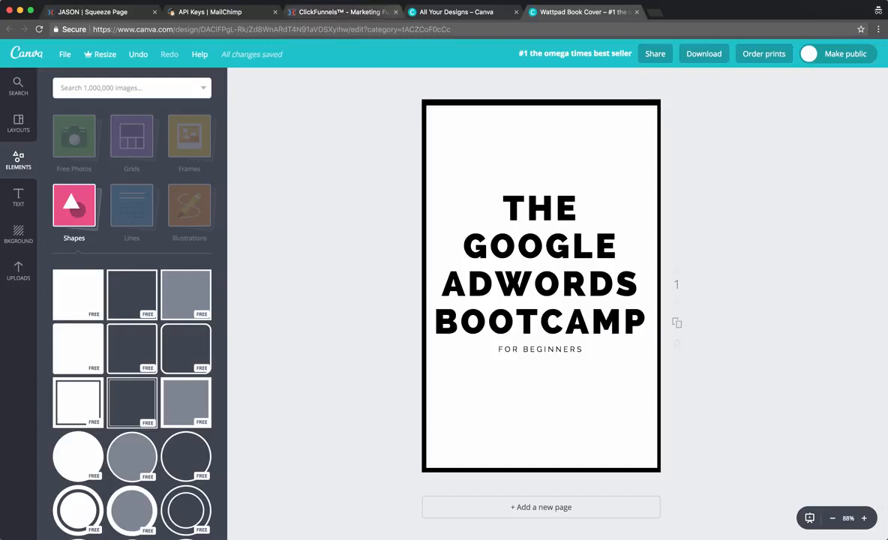
click(420, 1)
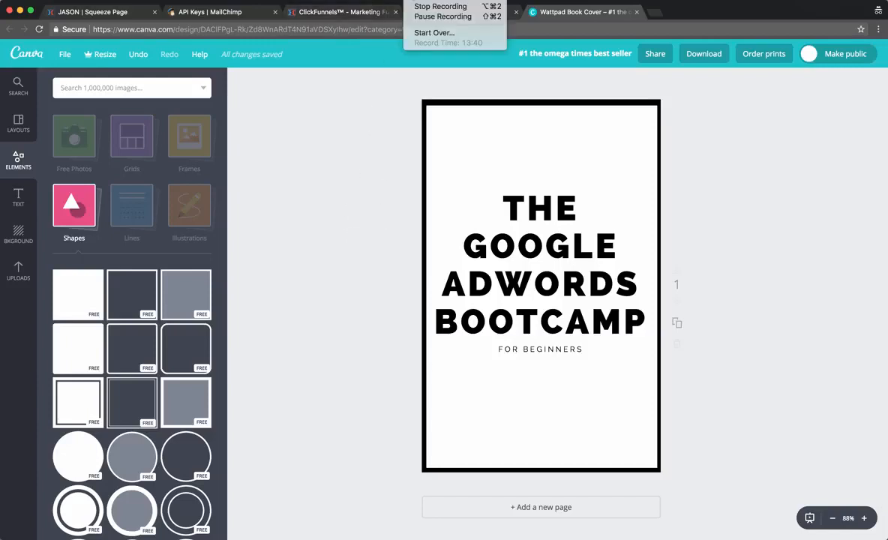
click(425, 16)
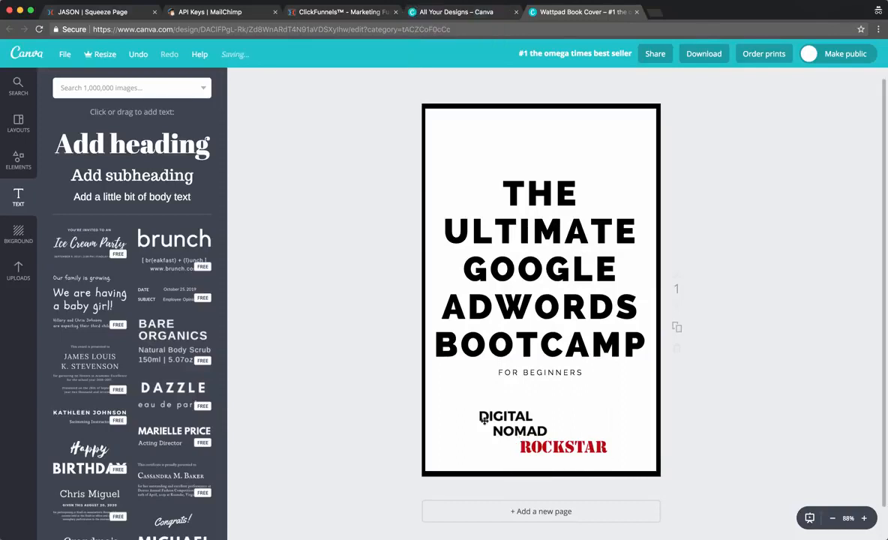
Shrink and centre the Digital Nomad Rockstar logo, moving the border frame aside.
click(484, 420)
drag(473, 408, 525, 451)
click(384, 409)
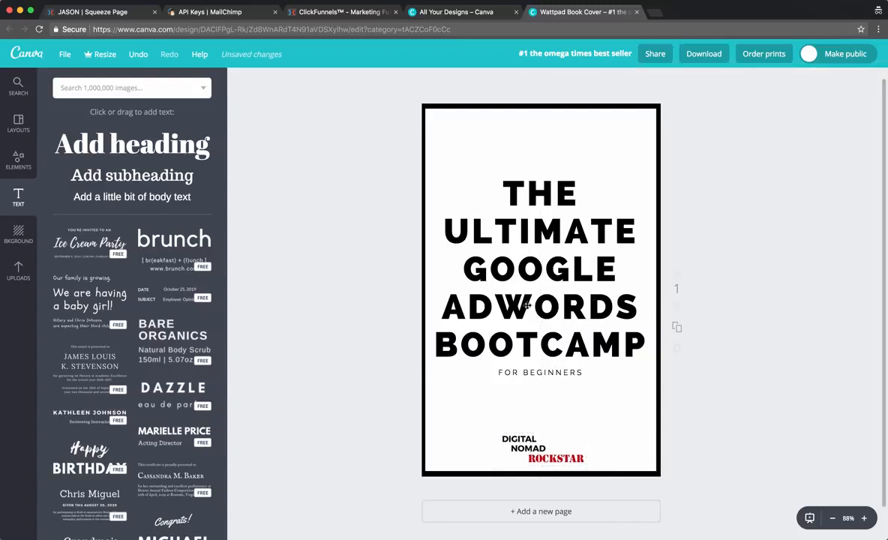
click(540, 372)
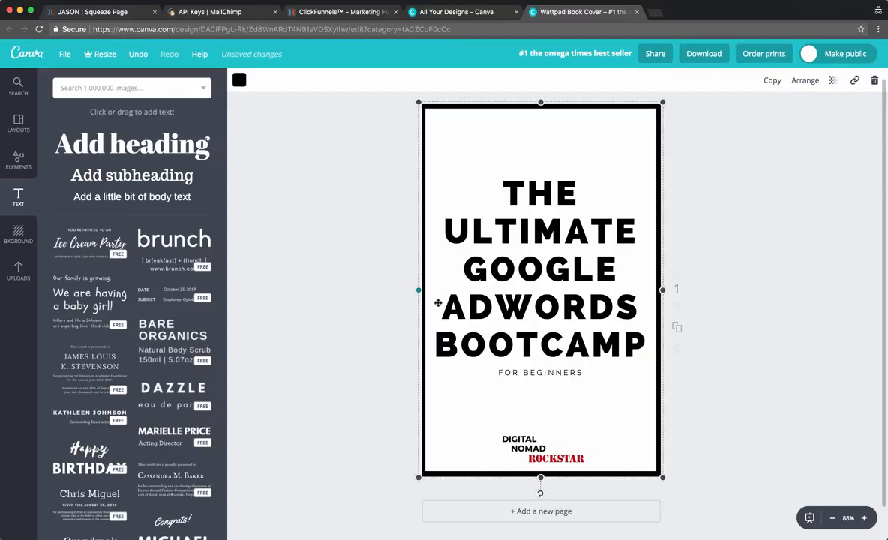
drag(510, 302, 737, 301)
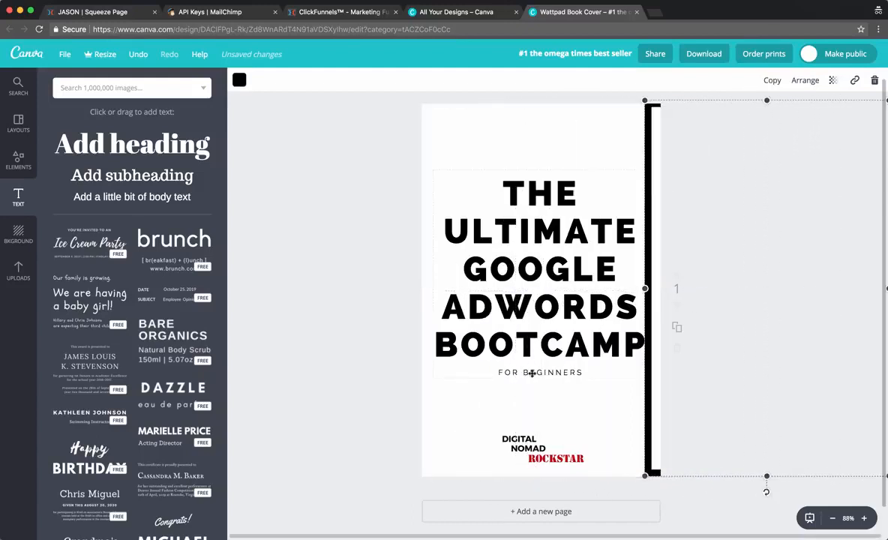
Set the FOR BEGINNERS line to font size 21 and slide the border back.
click(536, 372)
triple_click(536, 372)
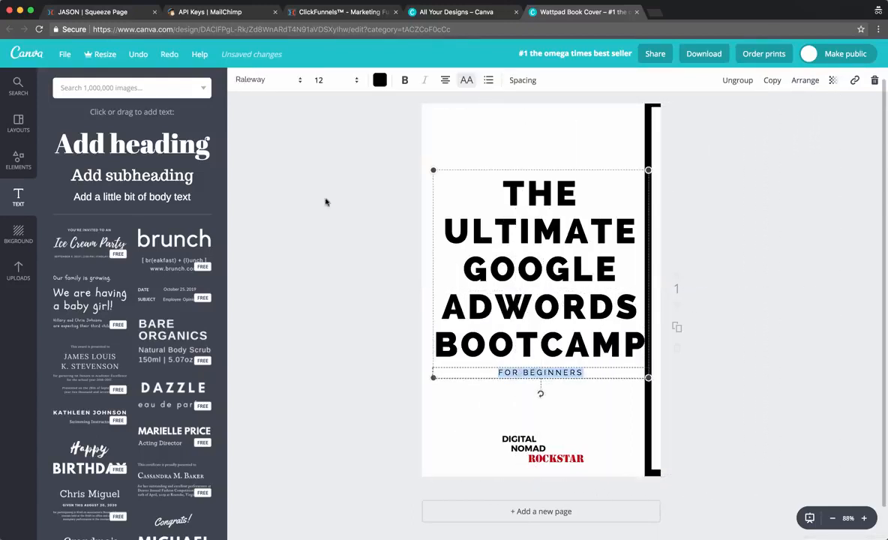
click(323, 79)
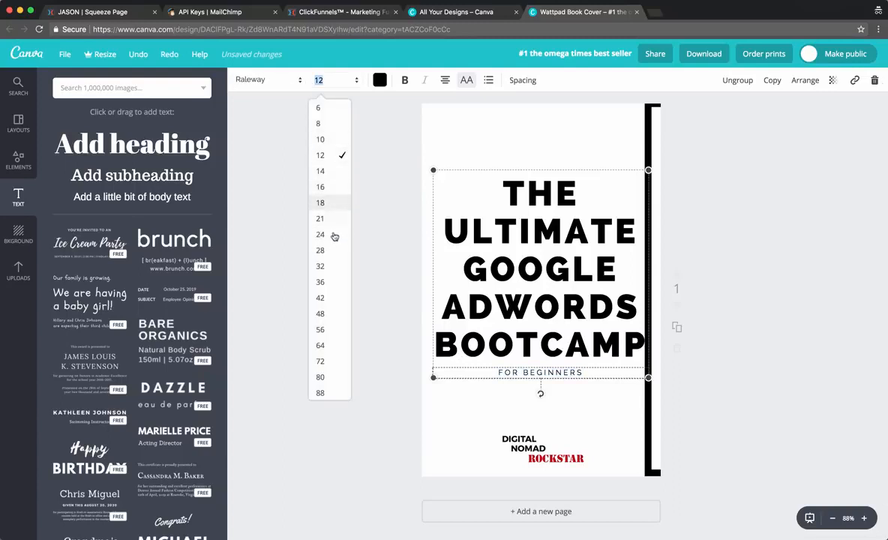
click(332, 203)
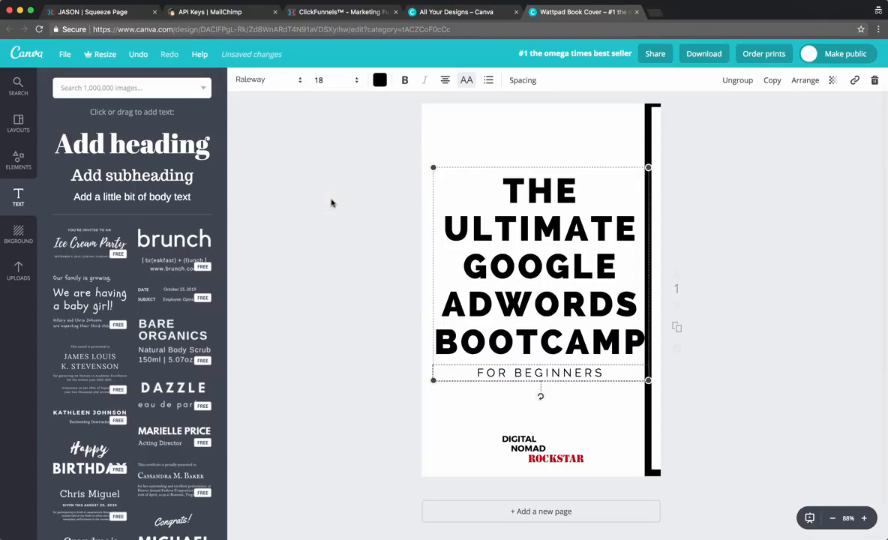
click(317, 79)
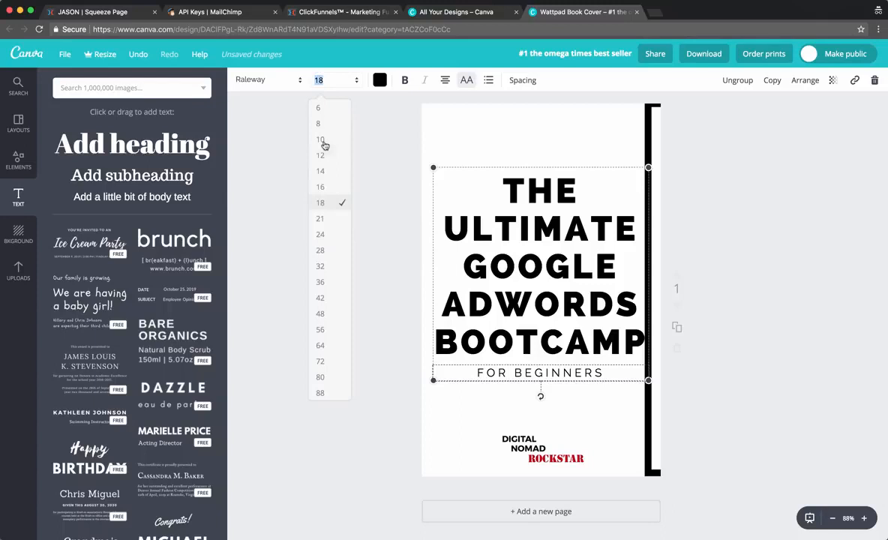
click(330, 220)
click(363, 274)
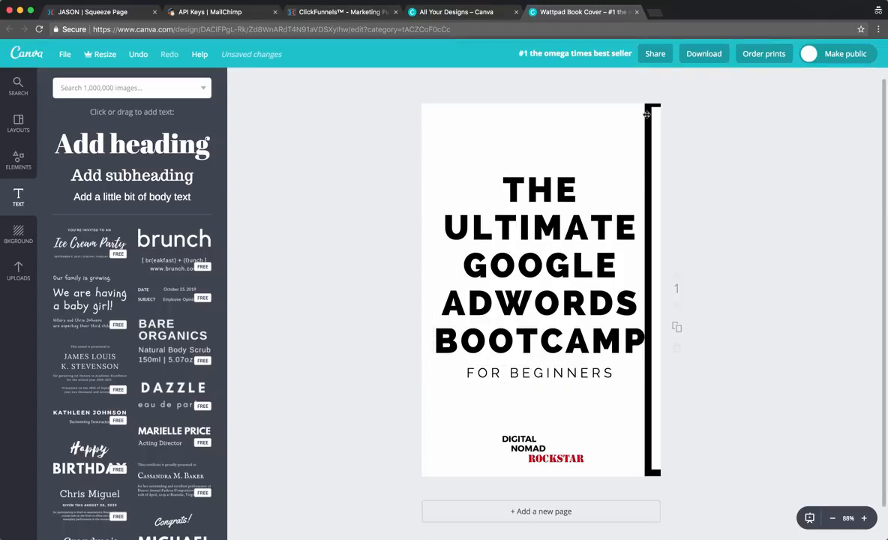
drag(646, 114, 420, 116)
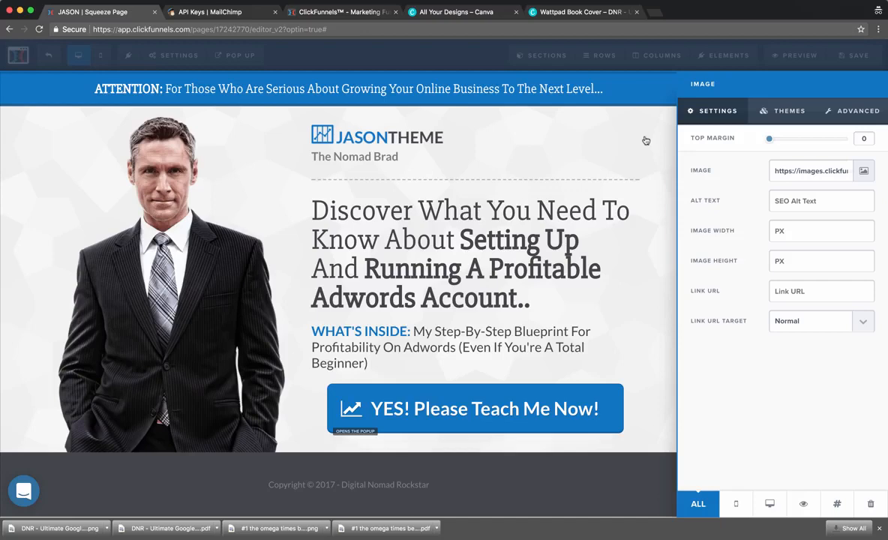
Replace the squeeze page photo with the book cover from the uploaded images.
click(646, 141)
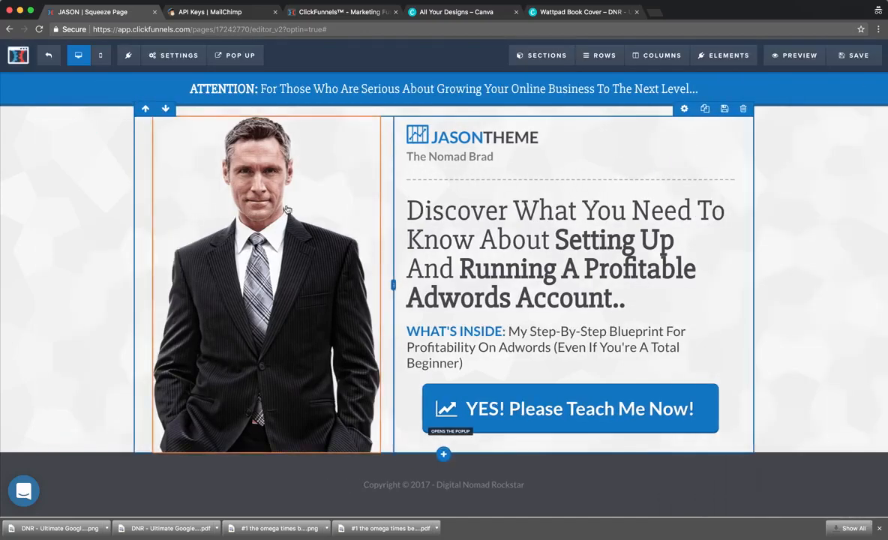
click(250, 244)
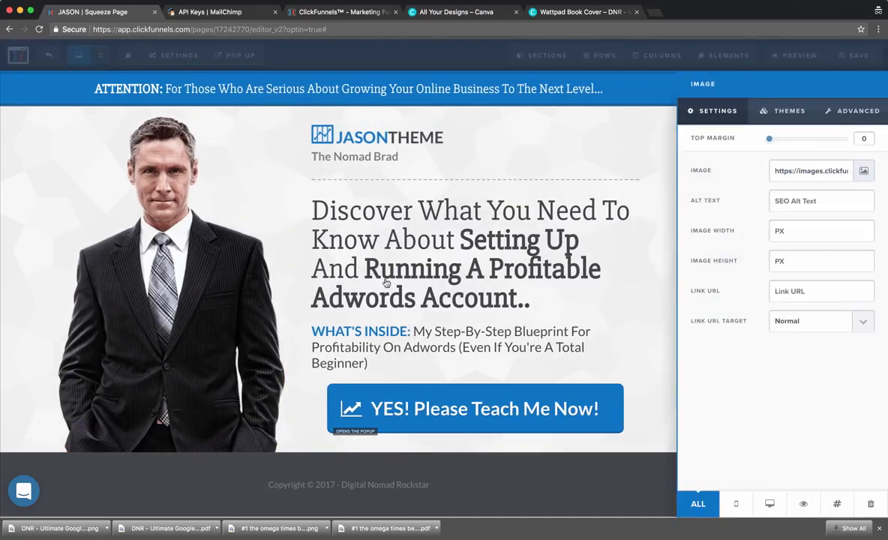
click(864, 118)
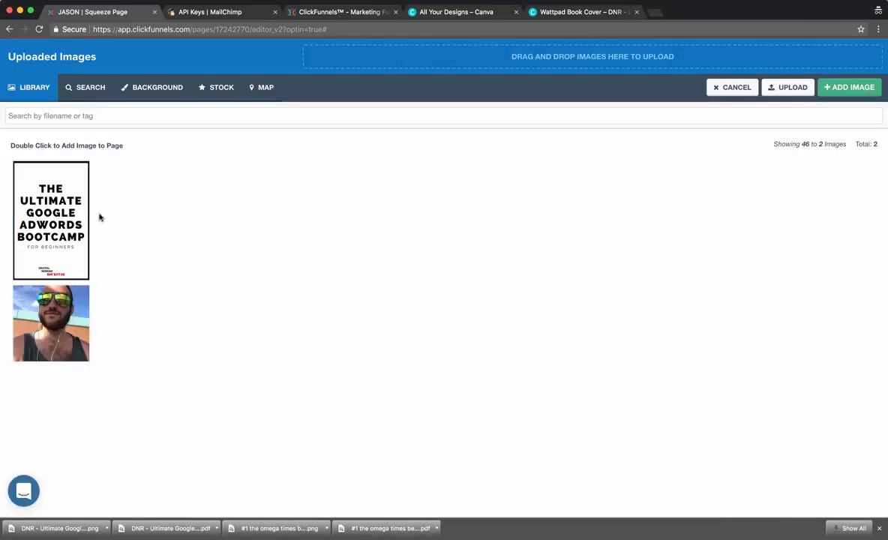
click(33, 218)
double_click(59, 217)
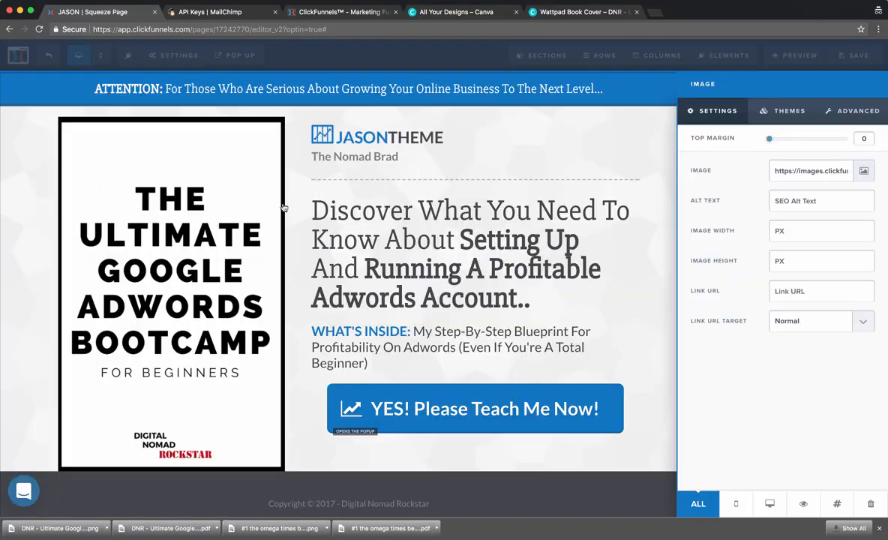
click(13, 259)
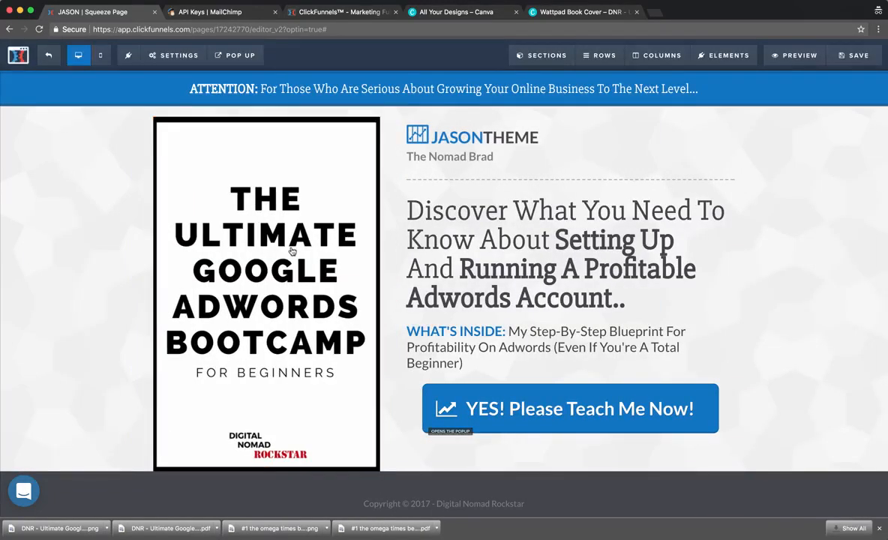
Size the book cover image to a height of 500 px, leaving the width automatic.
click(294, 252)
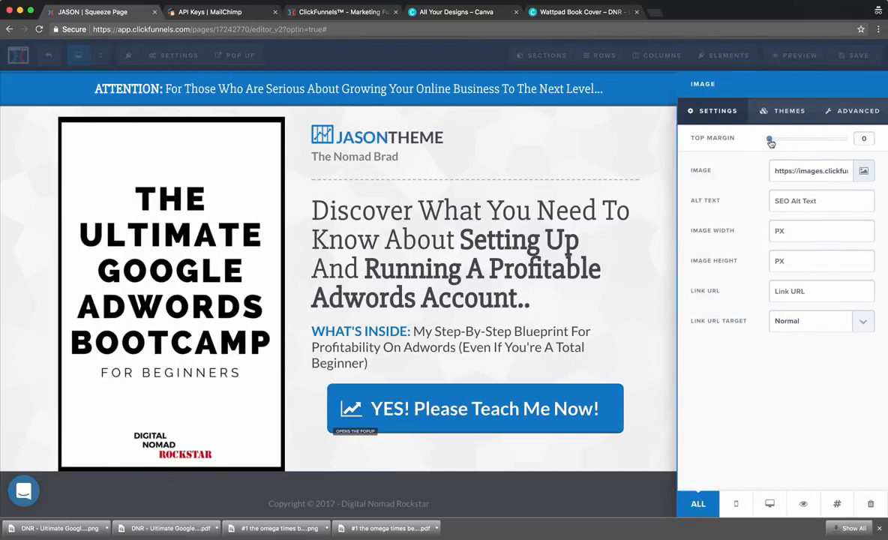
click(799, 232)
text(800)
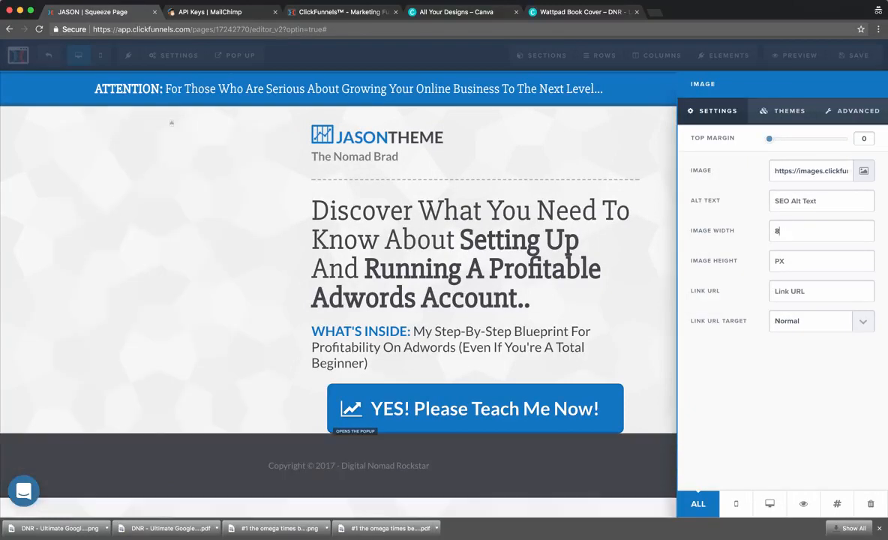
key(BackSpace)
key(BackSpace)
key(BackSpace)
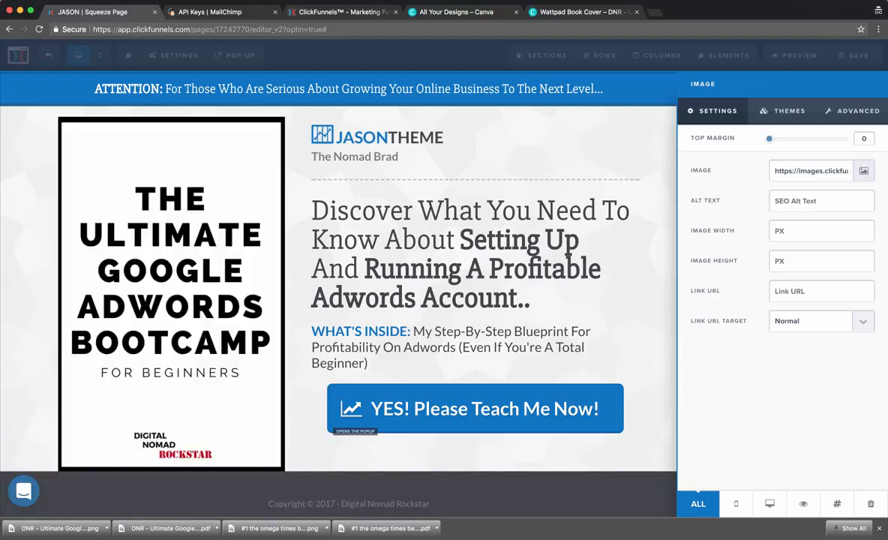
text(400)
key(BackSpace)
key(BackSpace)
key(BackSpace)
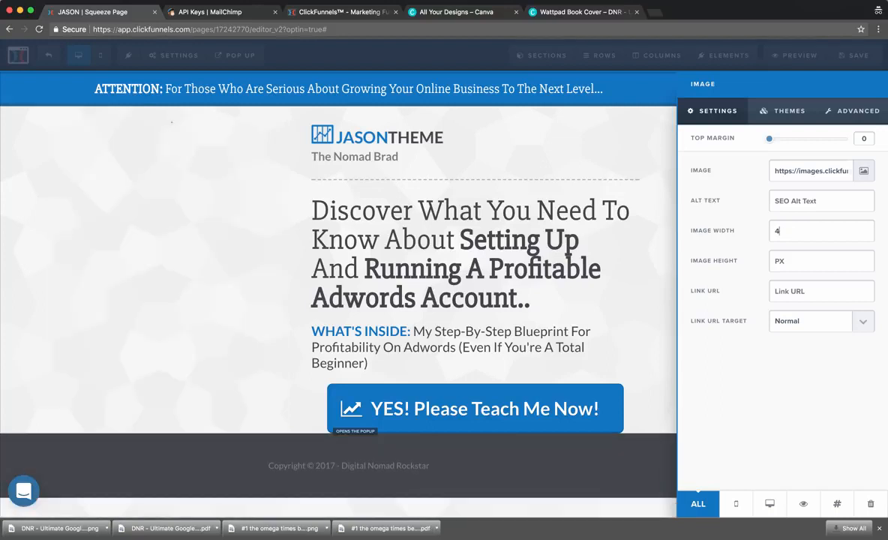
text(400)
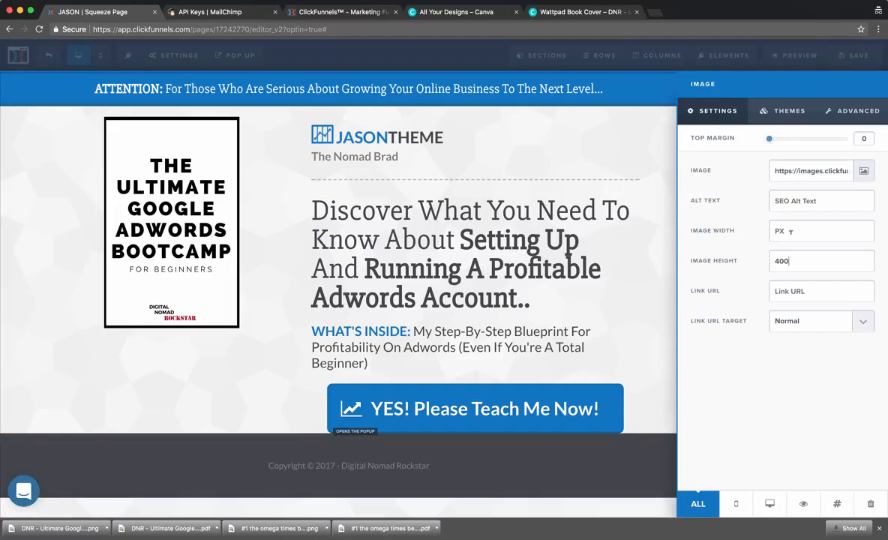
text(600)
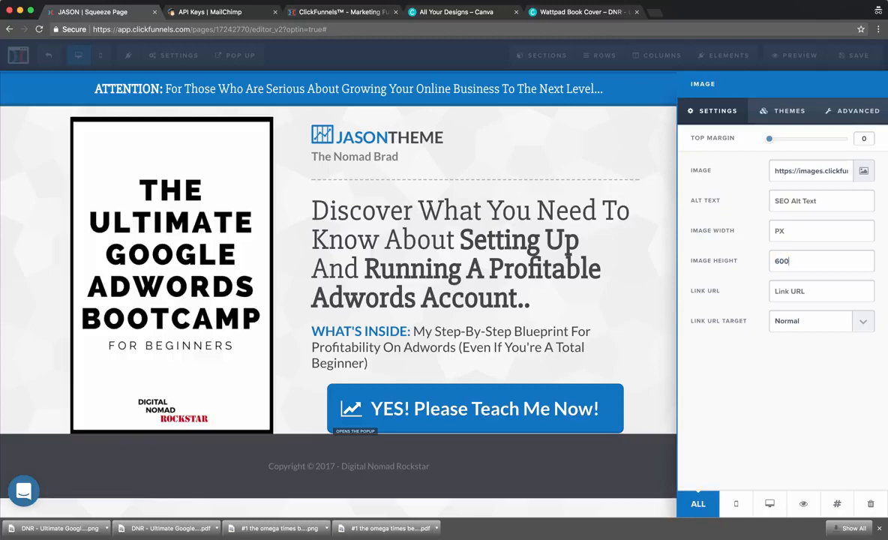
key(BackSpace)
key(BackSpace)
key(BackSpace)
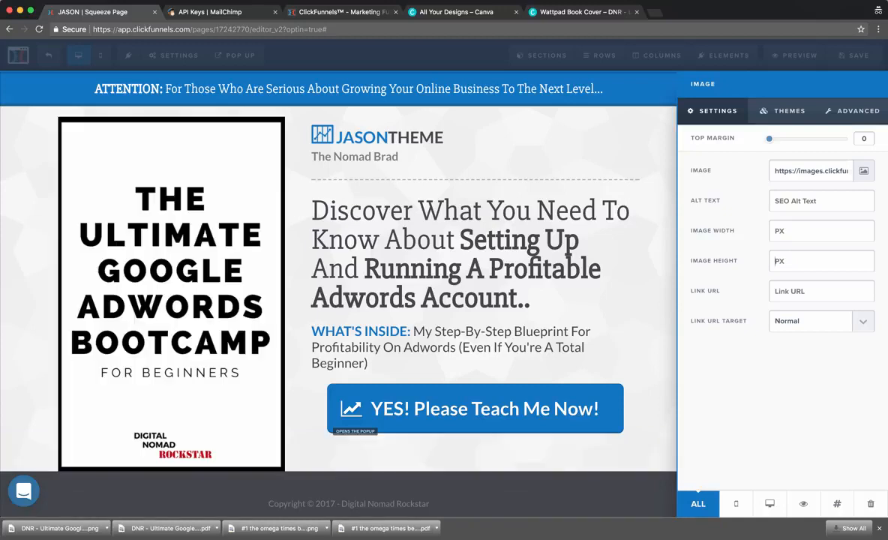
text(500)
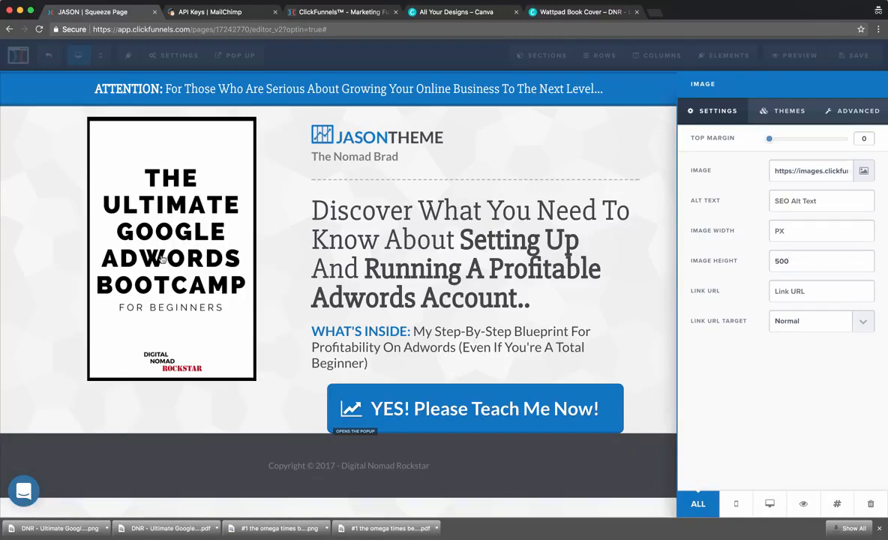
click(268, 244)
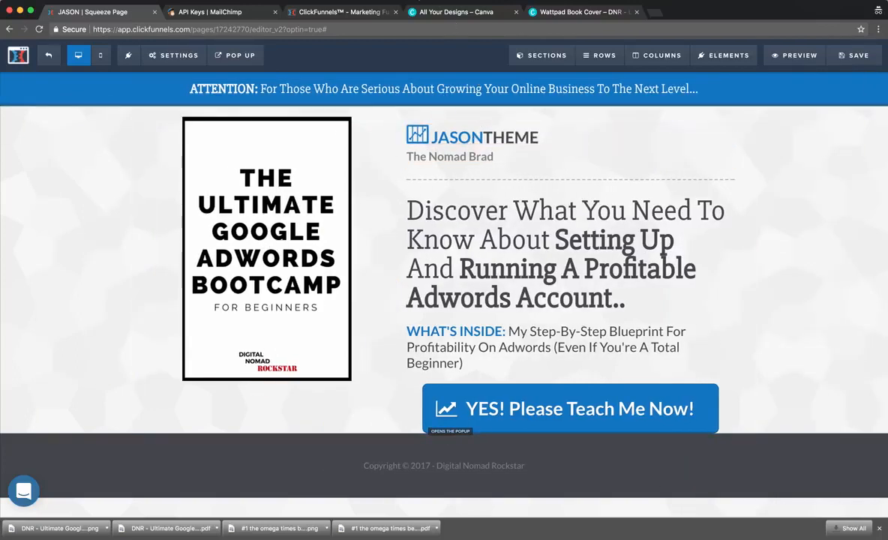
Swap the JASONTHEME header logo for the Digital Nomad Rockstar logo.
click(412, 1)
click(427, 18)
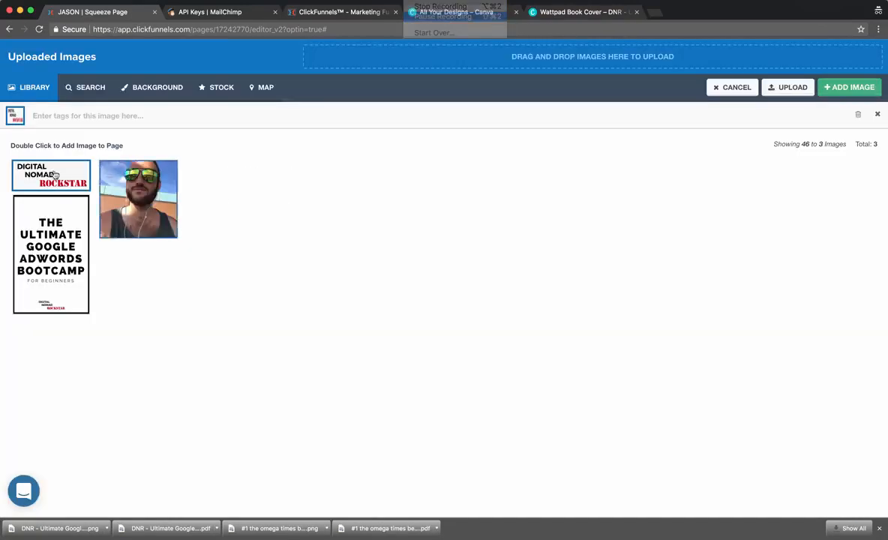
click(50, 178)
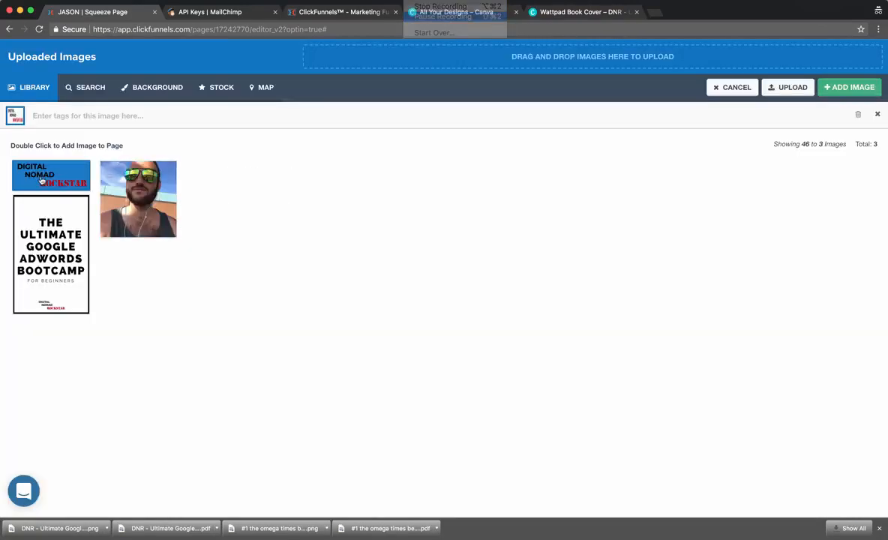
double_click(47, 179)
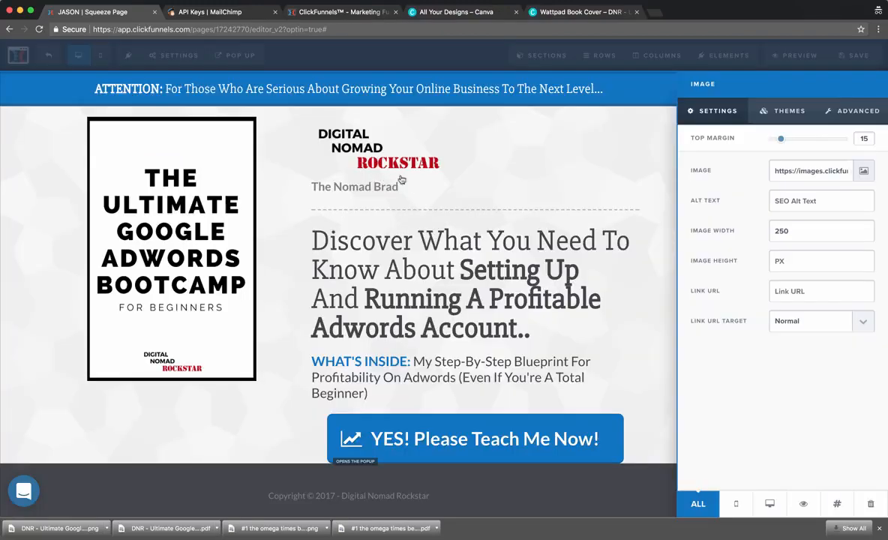
click(387, 153)
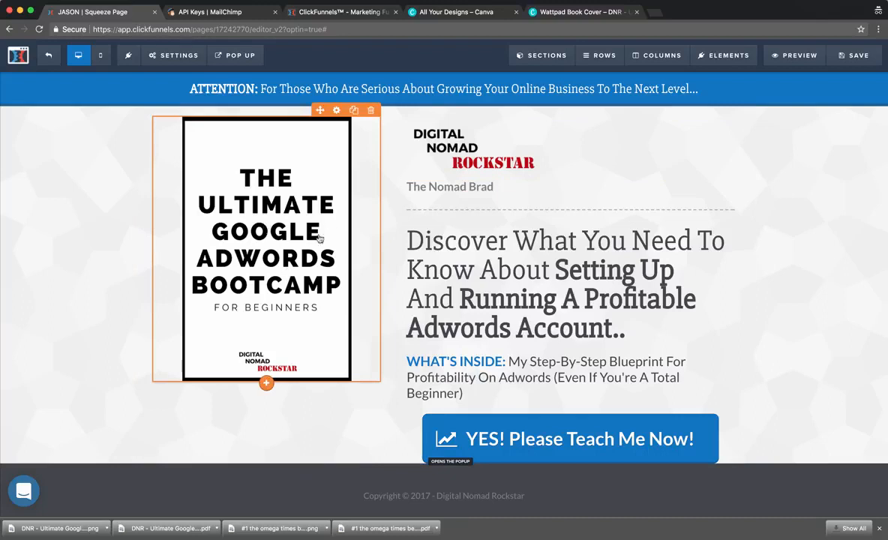
Save the squeeze page and open its preview in a new tab.
scroll(472, 330, down, 1)
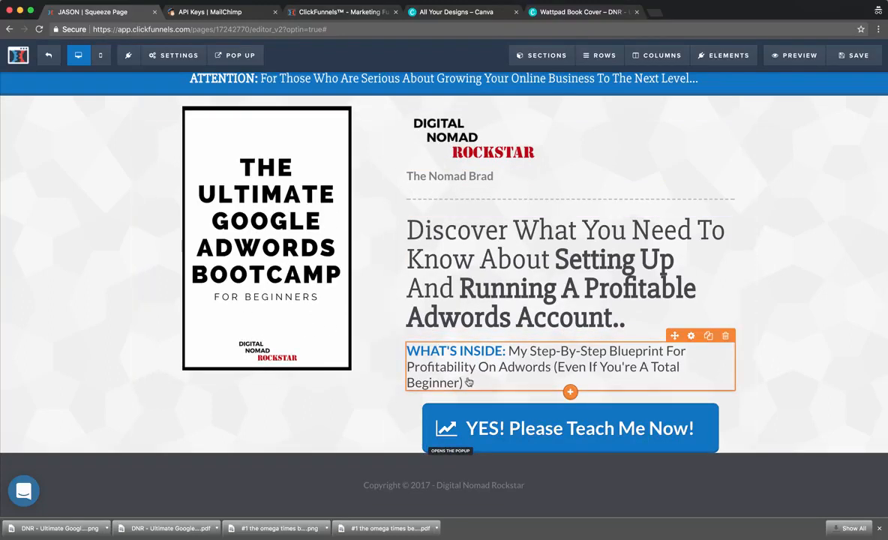
scroll(525, 375, up, 1)
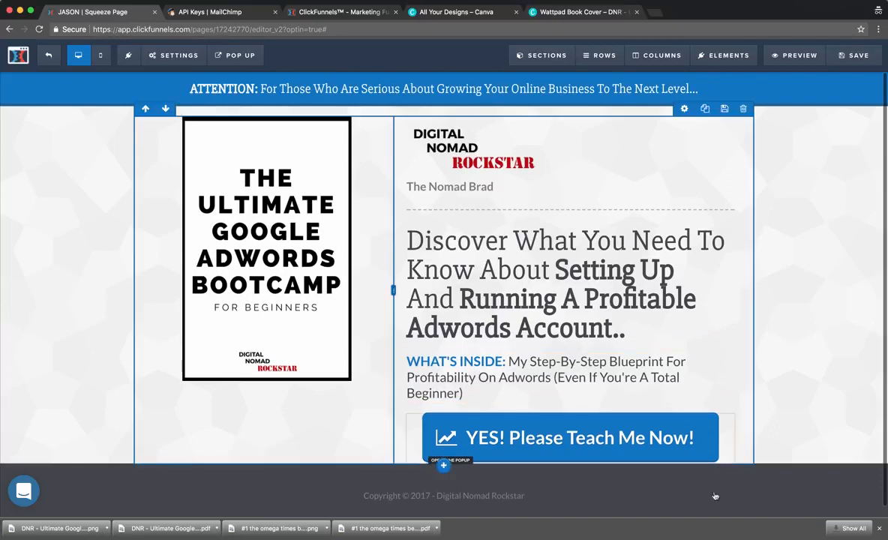
click(878, 533)
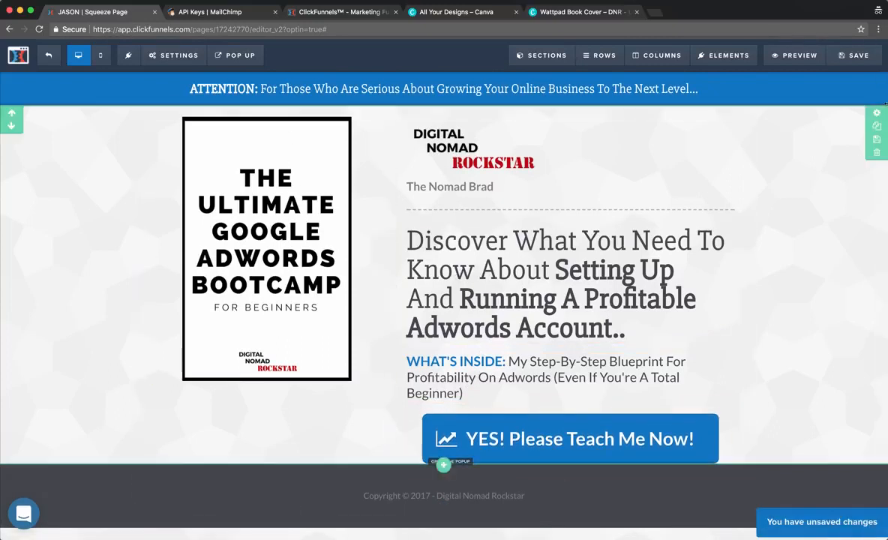
click(854, 59)
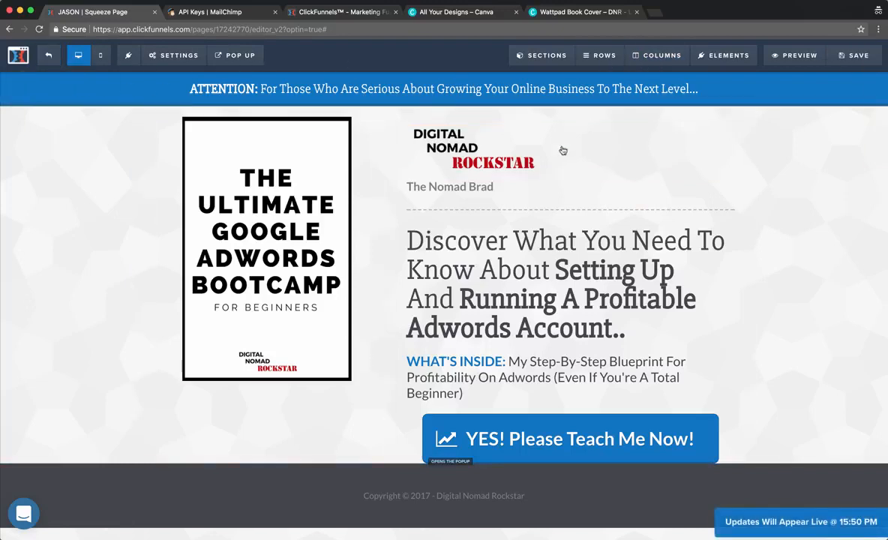
click(794, 56)
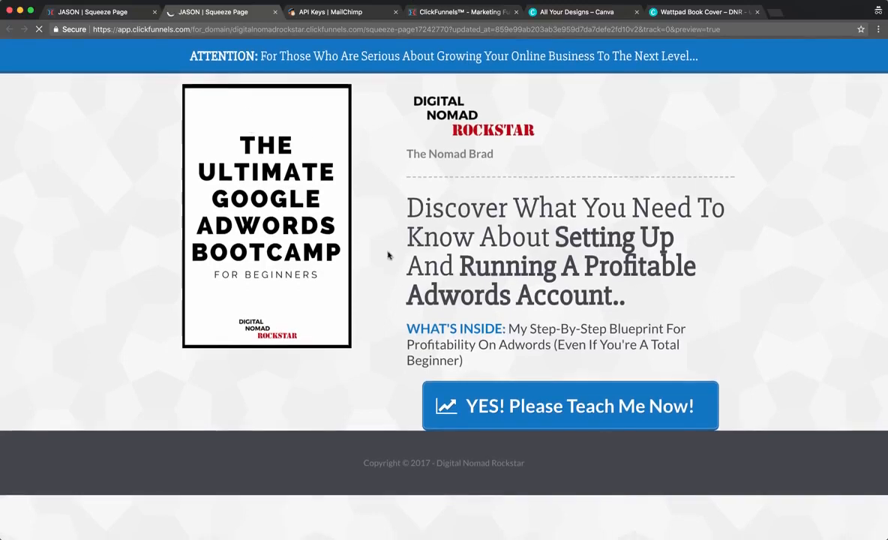
Open the 'YES! Please Teach Me Now!' popup, enter a test email address, and submit Sign Me Up!
click(560, 413)
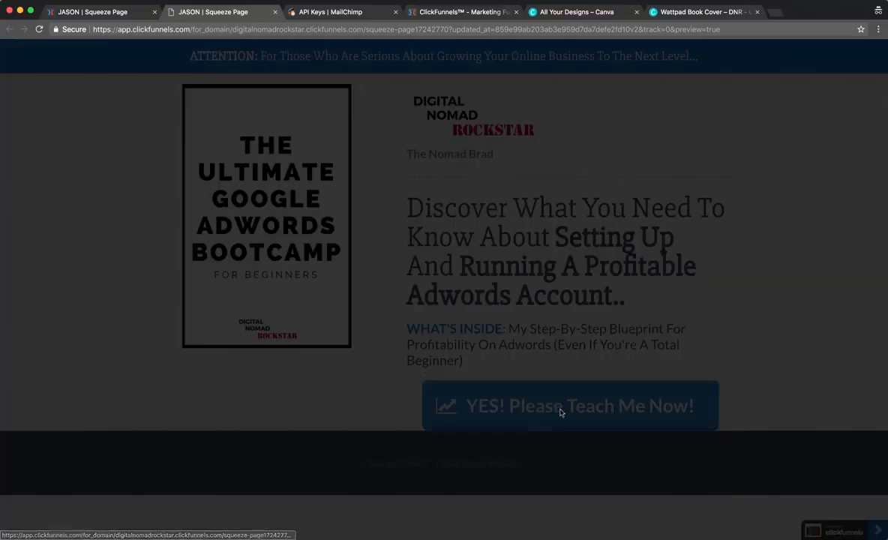
click(432, 243)
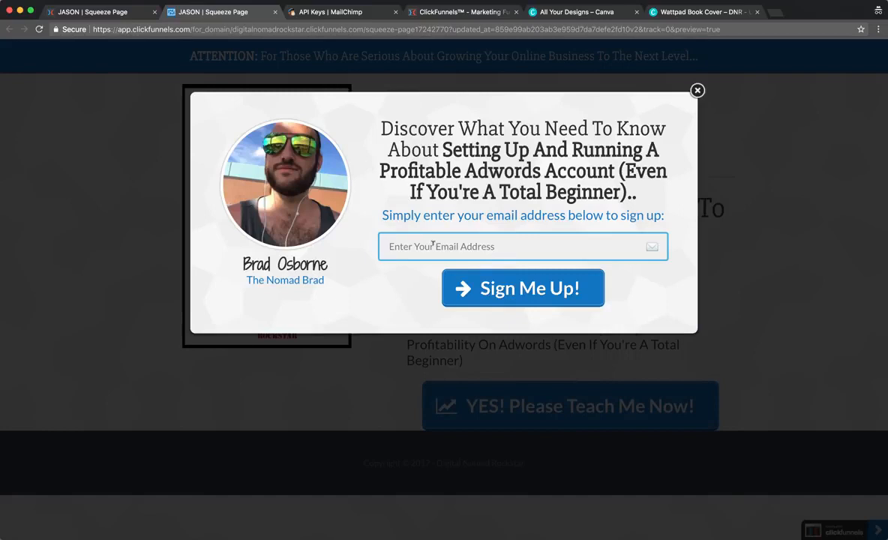
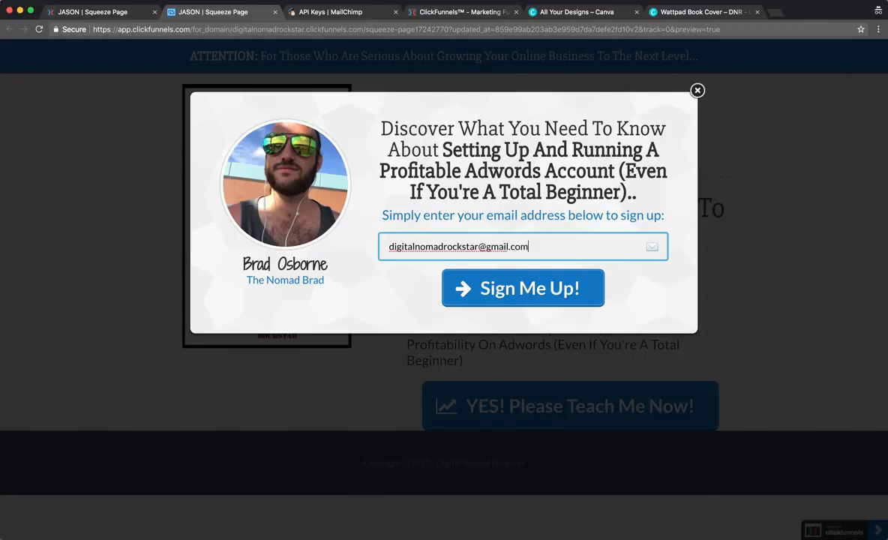
click(527, 294)
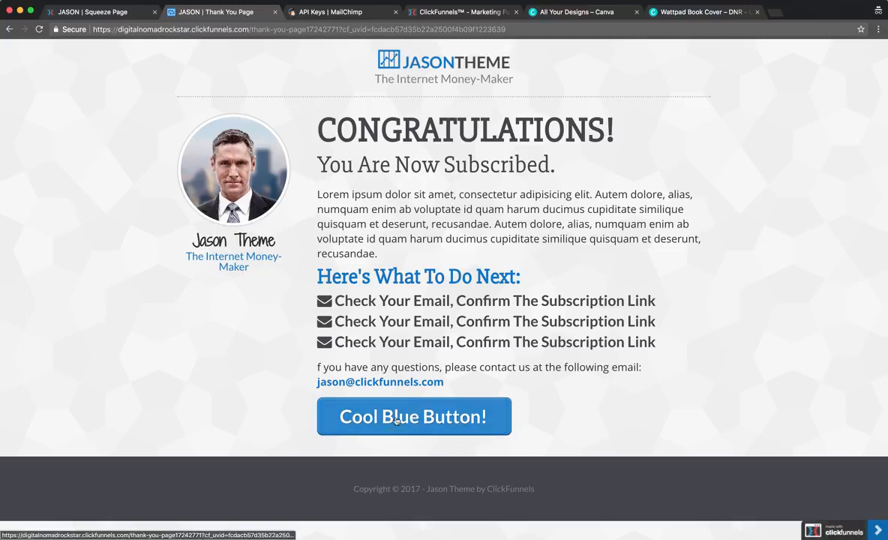
From the funnel overview, edit the Thank You Page step and delete its Lorem ipsum paragraph.
click(104, 12)
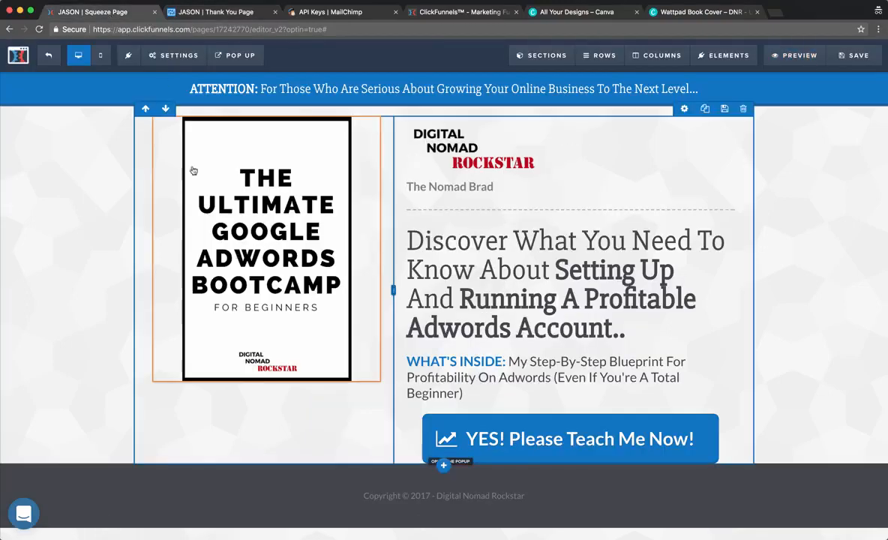
click(18, 54)
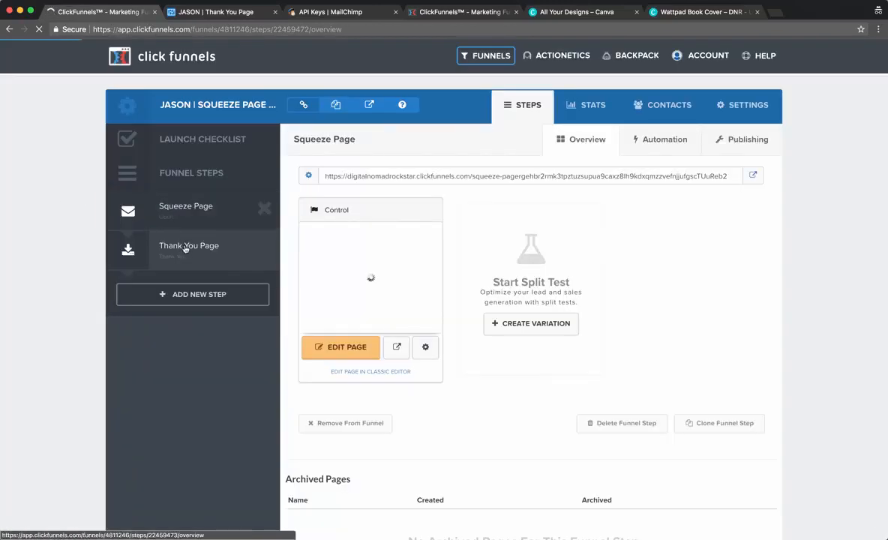
click(185, 248)
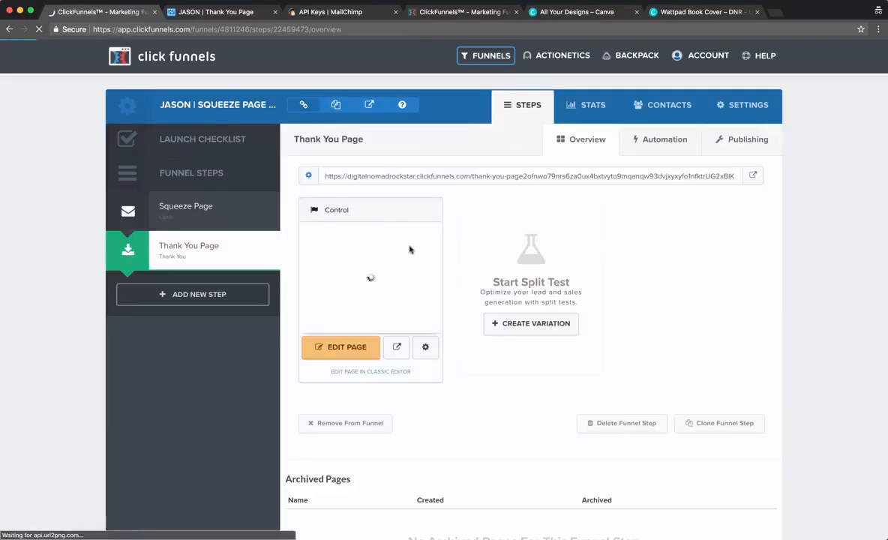
click(341, 351)
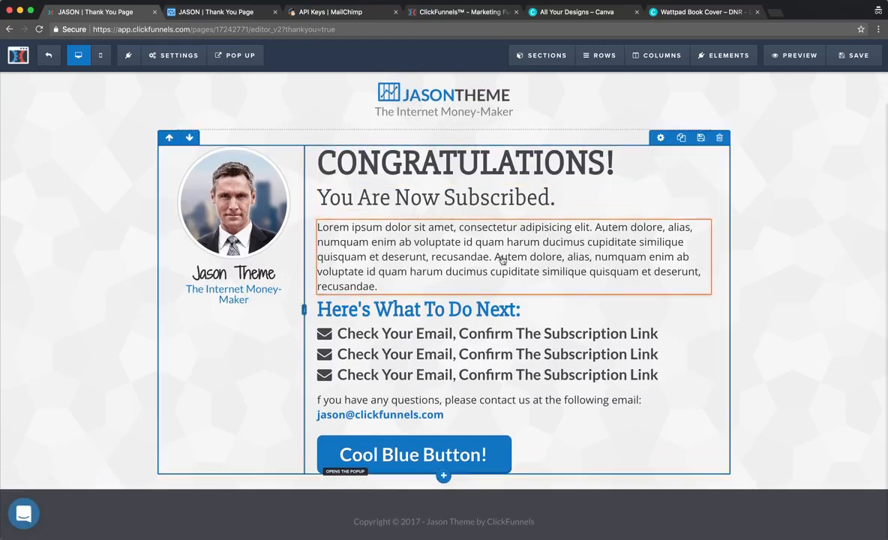
click(701, 213)
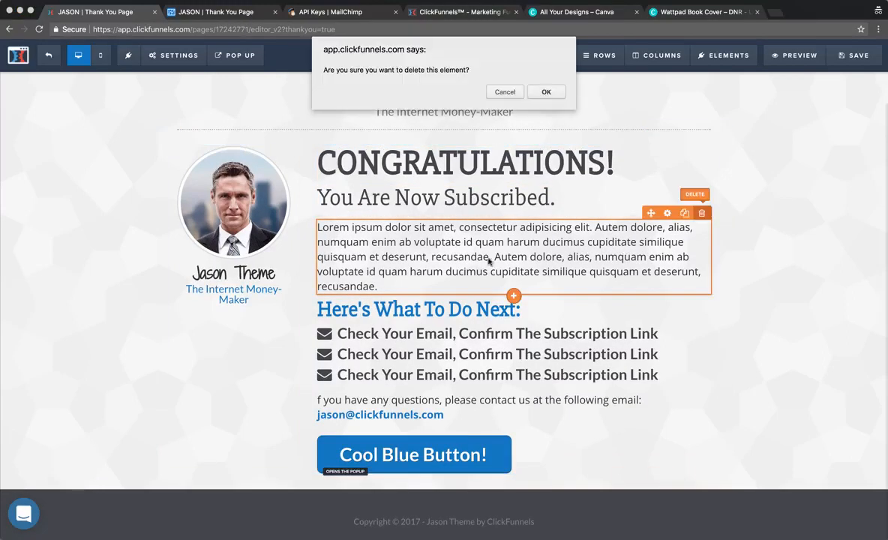
click(540, 92)
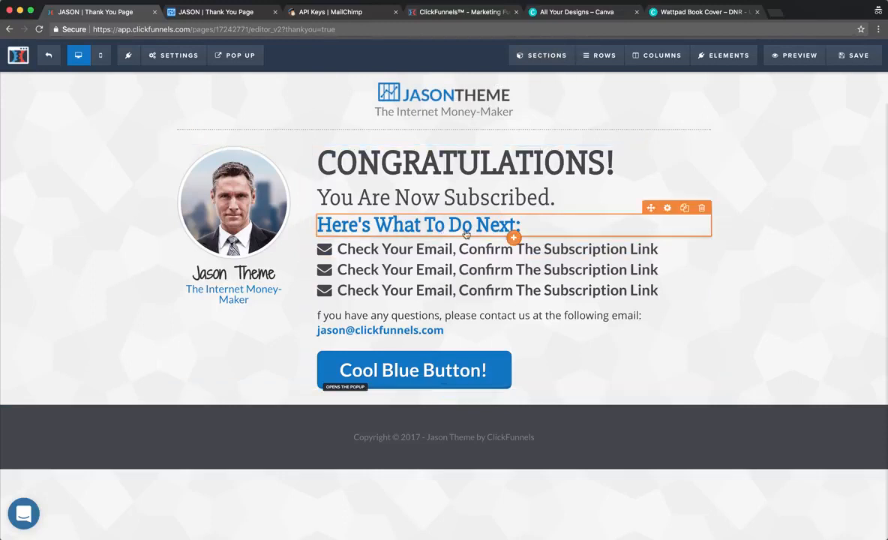